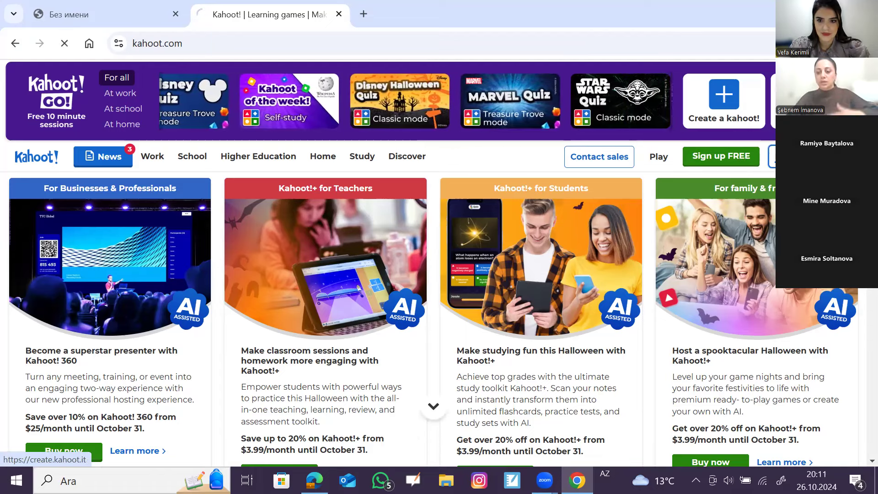
Open the personal library (Kütüphane) from the Kahoot site and look through the list of existing kahoots.
click(786, 156)
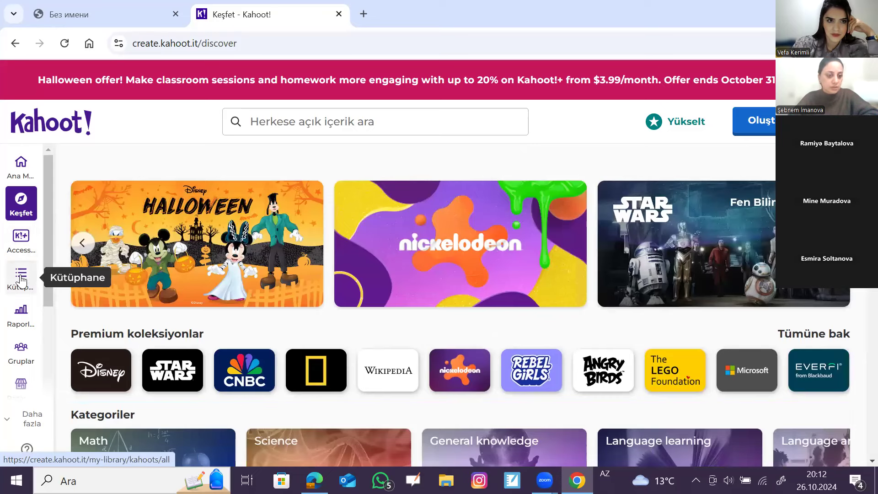
click(21, 279)
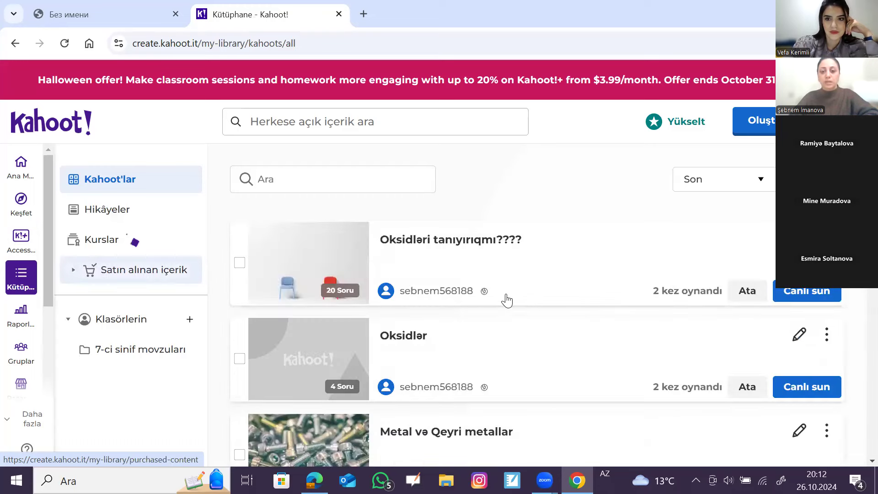
scroll(543, 303, down, 4)
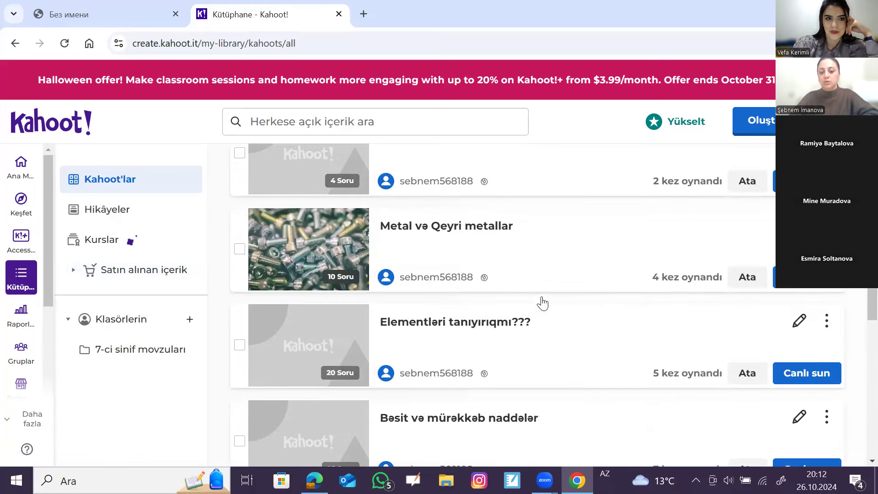
scroll(543, 303, down, 5)
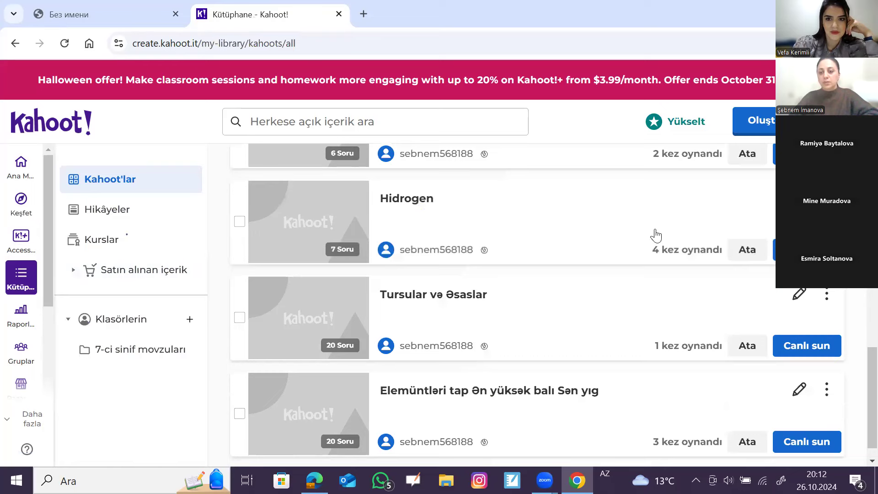
scroll(700, 226, down, 1)
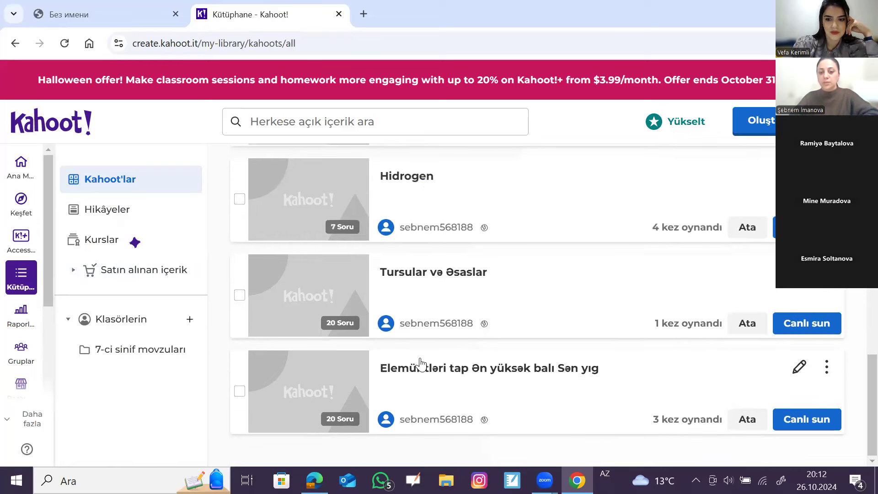
scroll(404, 349, up, 5)
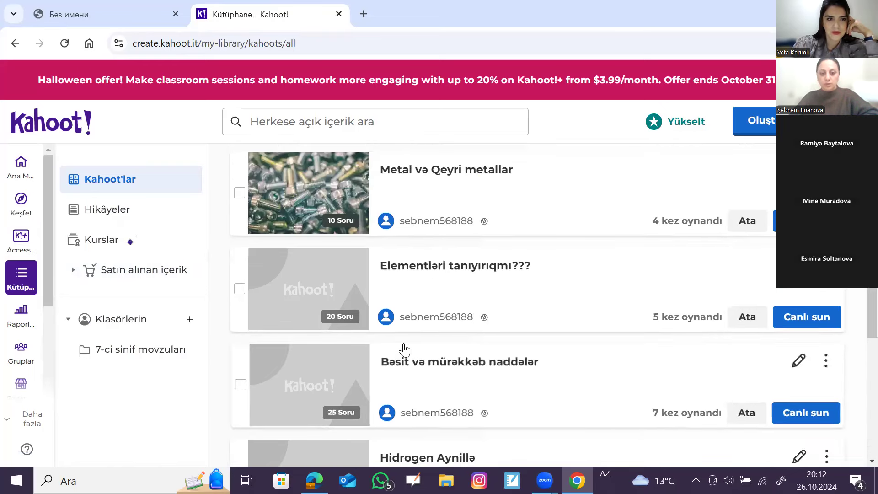
scroll(314, 266, up, 5)
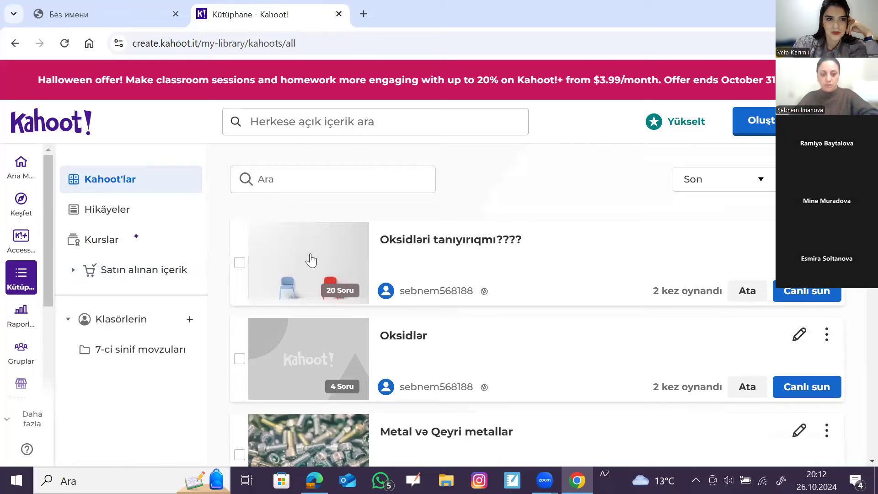
Open the kahoot "Oksidləri tanıyırıqmı????" and launch it for solo play.
click(337, 264)
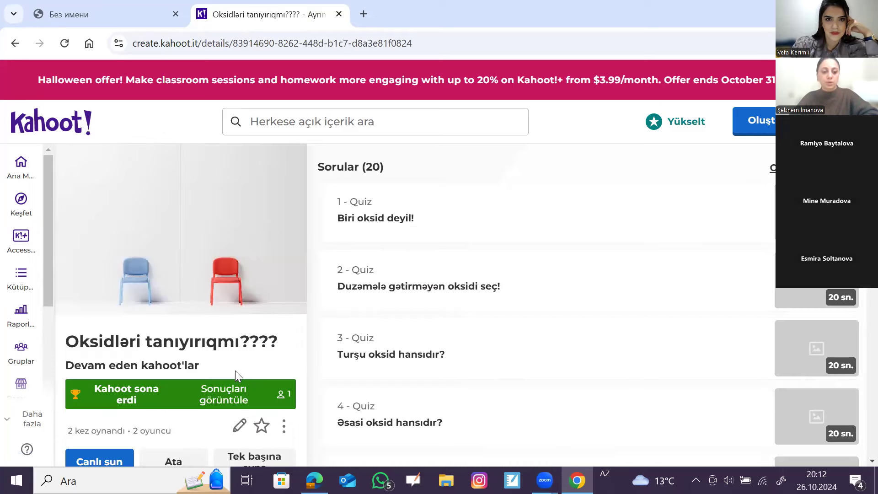
scroll(255, 332, down, 3)
click(255, 330)
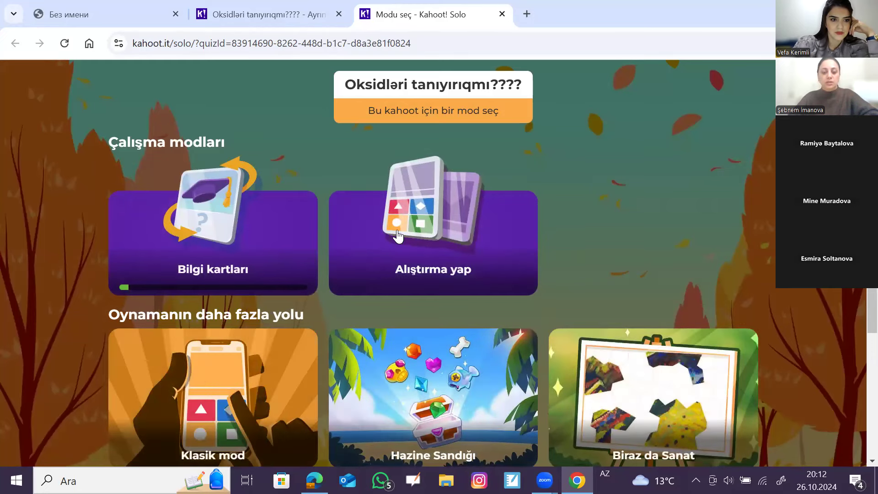
Choose the Klasik mod game mode and start the single-player game.
scroll(397, 236, down, 3)
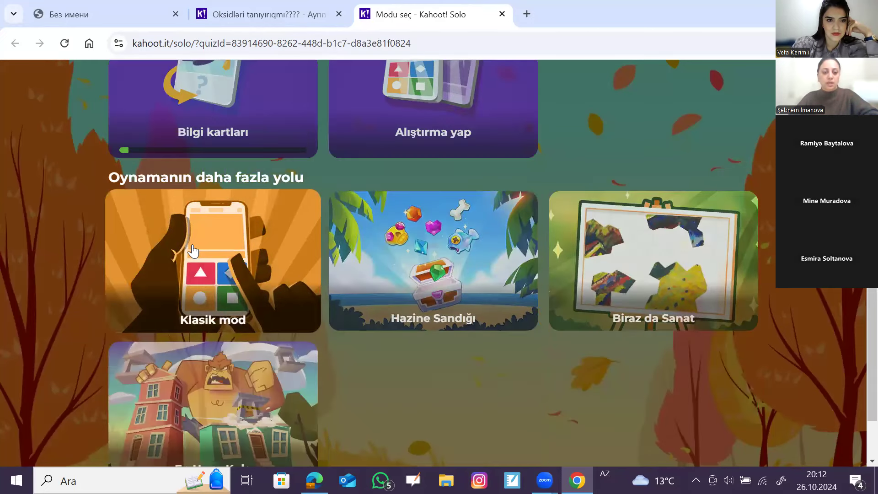
click(192, 245)
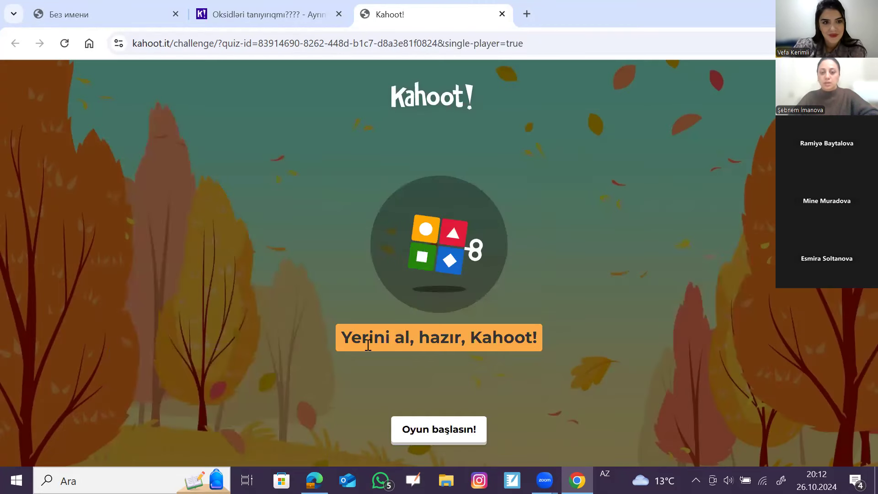
click(444, 433)
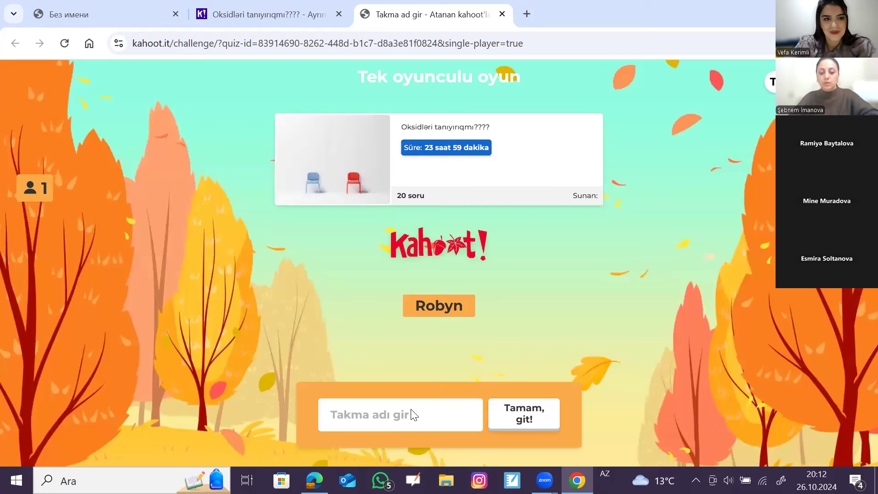
Join the game with the player's first name as nickname and answer the question "Biri oksid deyil!" with Na2O2.
click(410, 420)
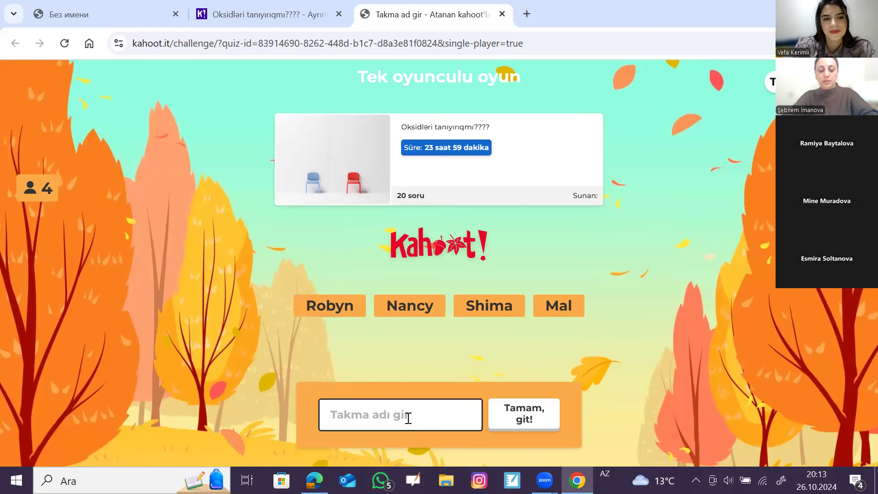
text(seb)
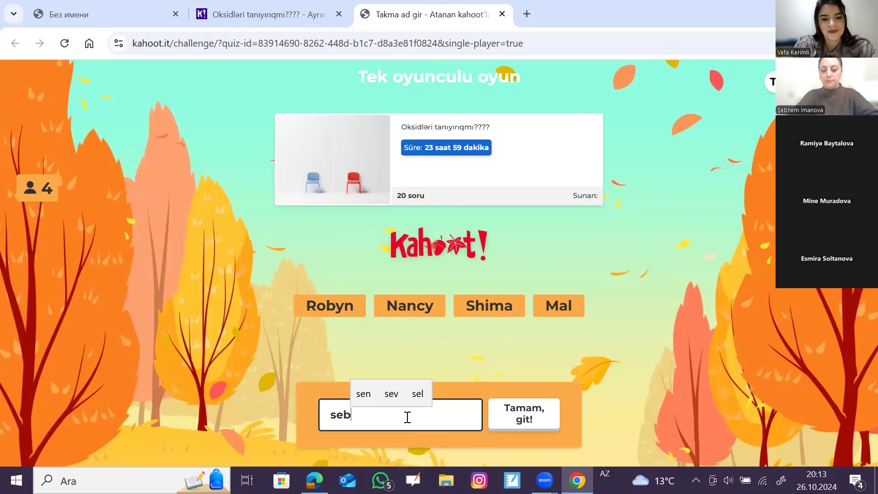
key(BackSpace)
key(BackSpace)
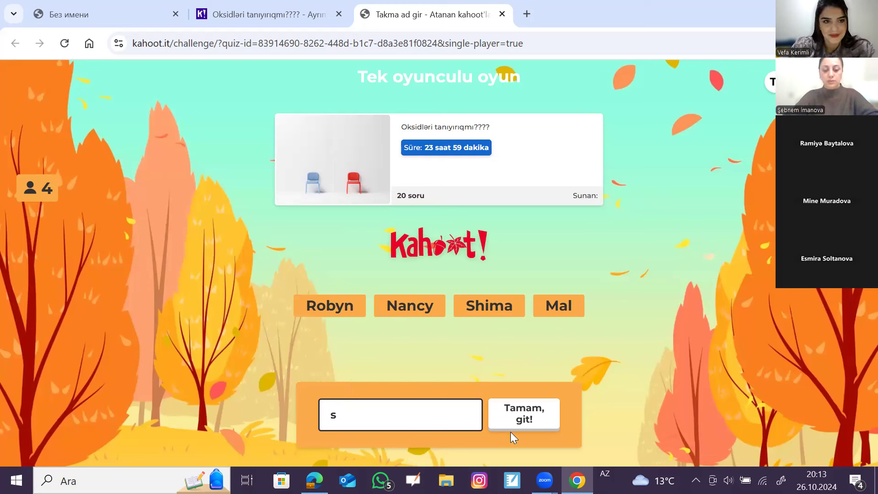
text(əbnəm)
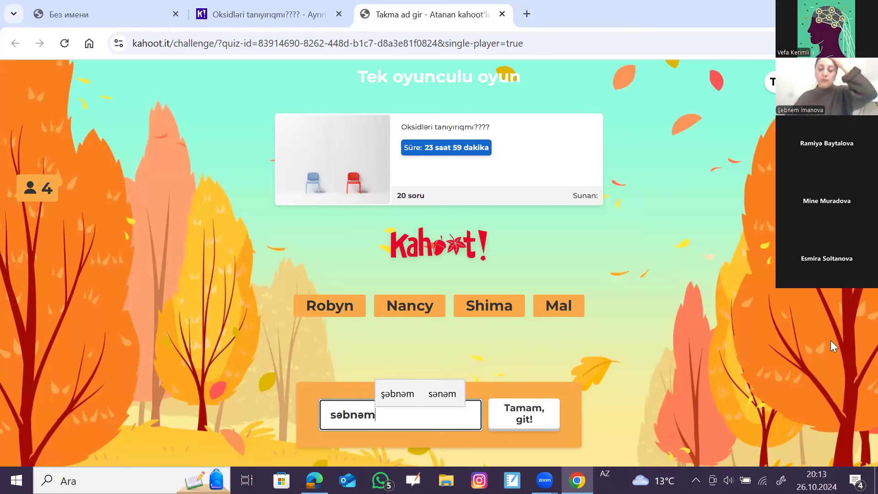
click(524, 410)
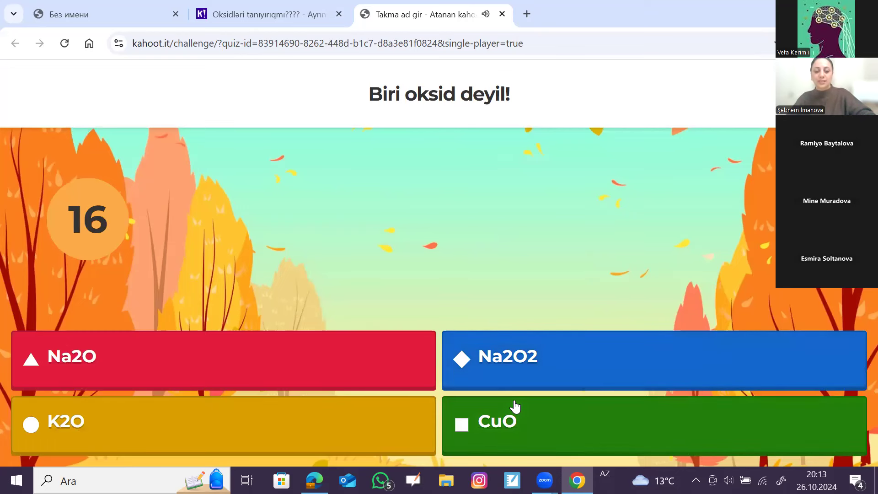
click(569, 362)
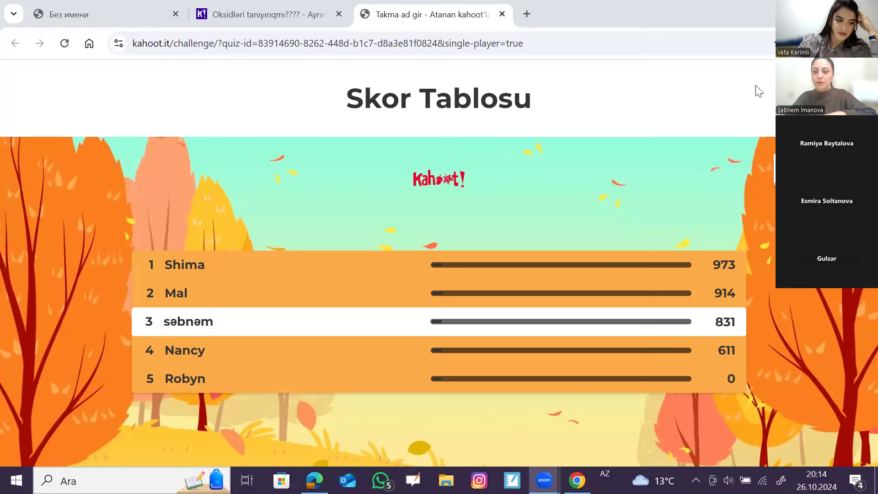
Return from the game to the Kahoot home page and create a new kahoot from a blank canvas (Boş tuval).
click(252, 14)
scroll(413, 309, up, 3)
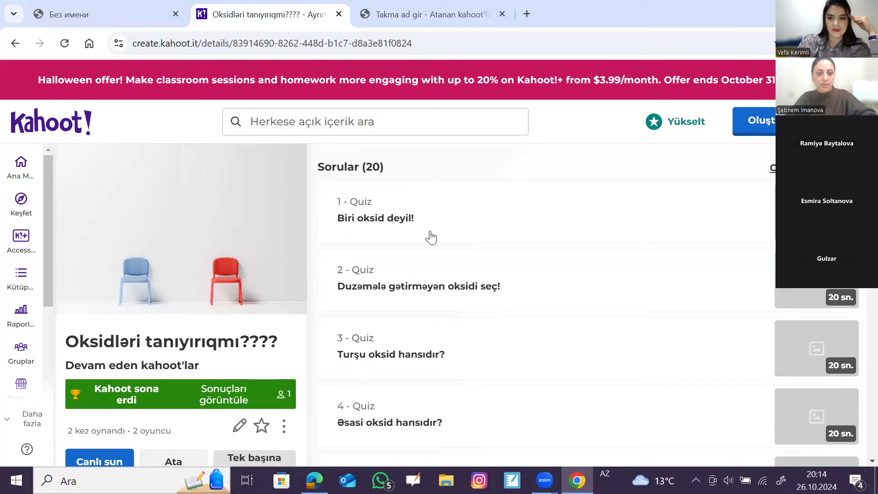
click(21, 166)
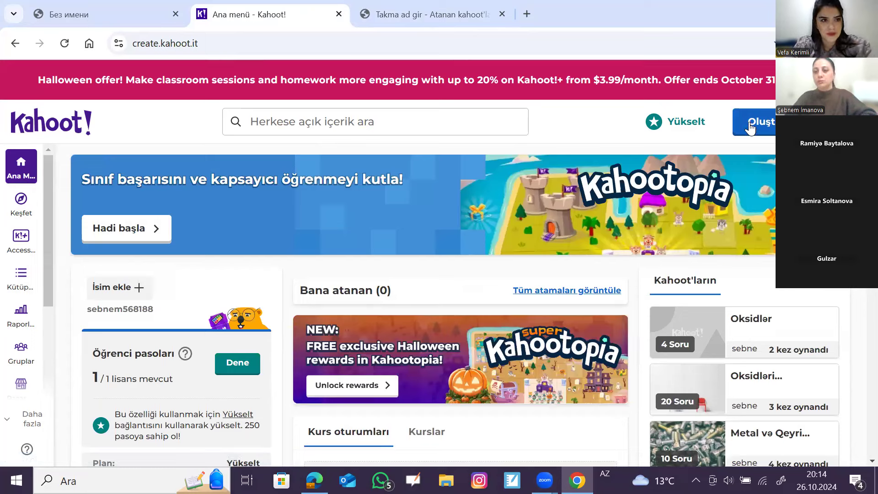
click(758, 122)
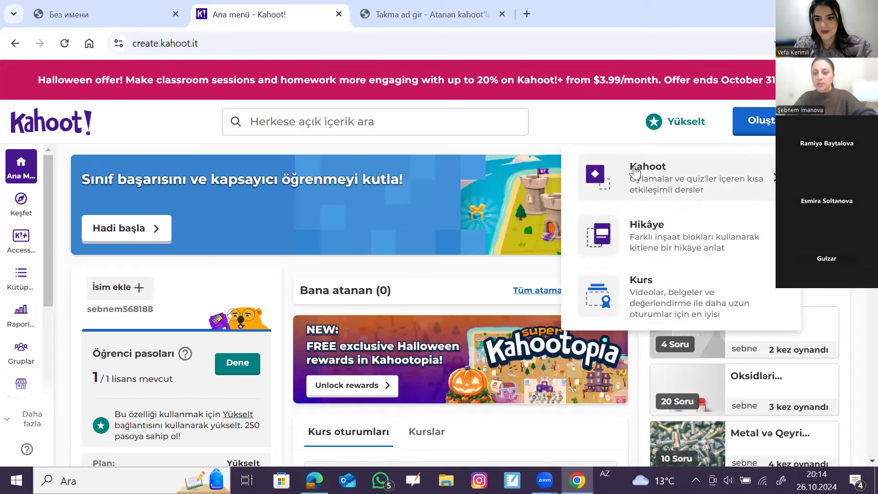
click(731, 187)
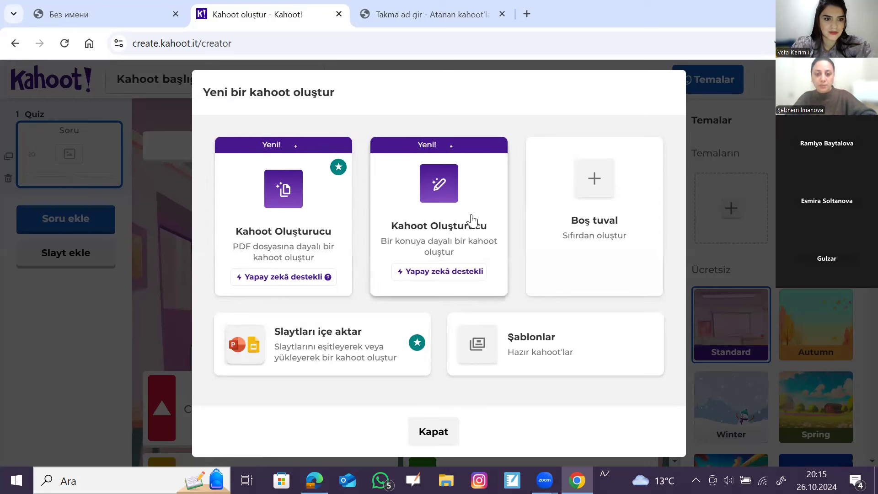
click(592, 179)
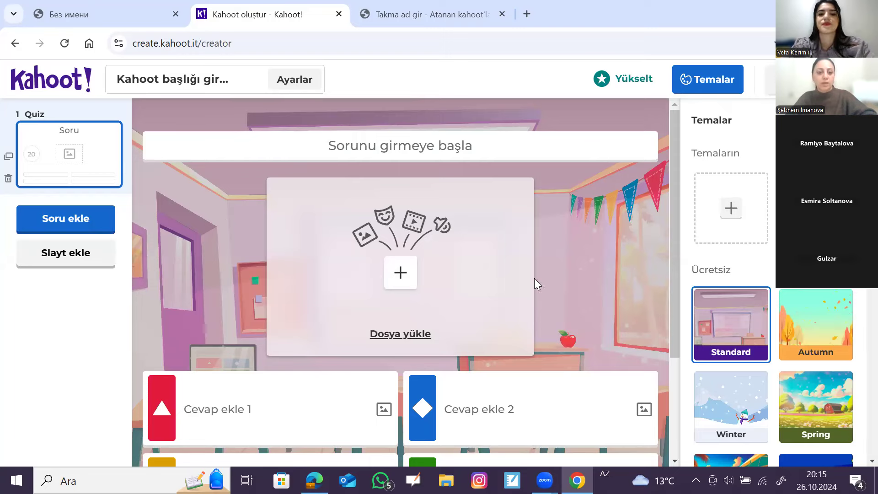
Try the Winter, Autumn, Summer and Basketball themes on the new kahoot.
scroll(786, 322, down, 3)
click(733, 293)
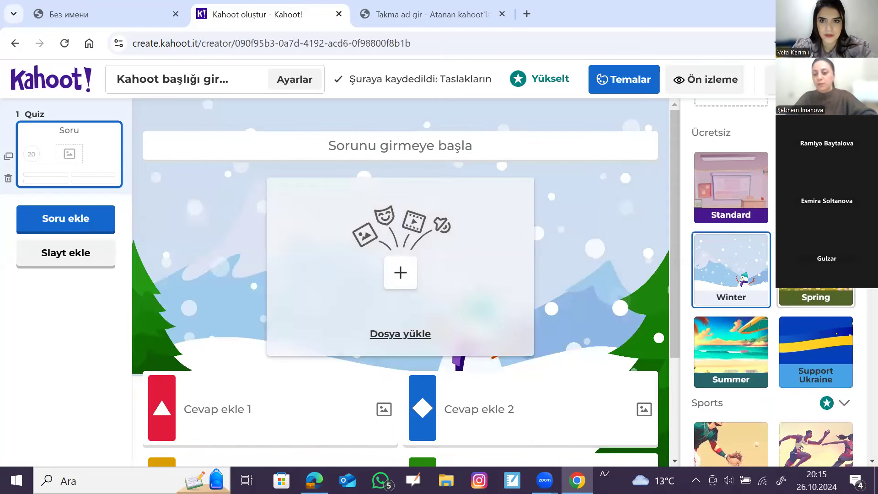
click(816, 297)
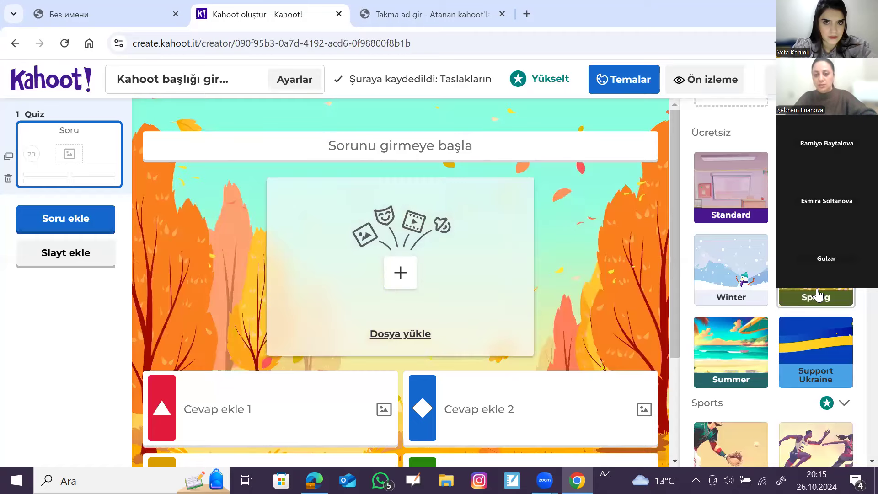
scroll(741, 201, down, 3)
click(739, 206)
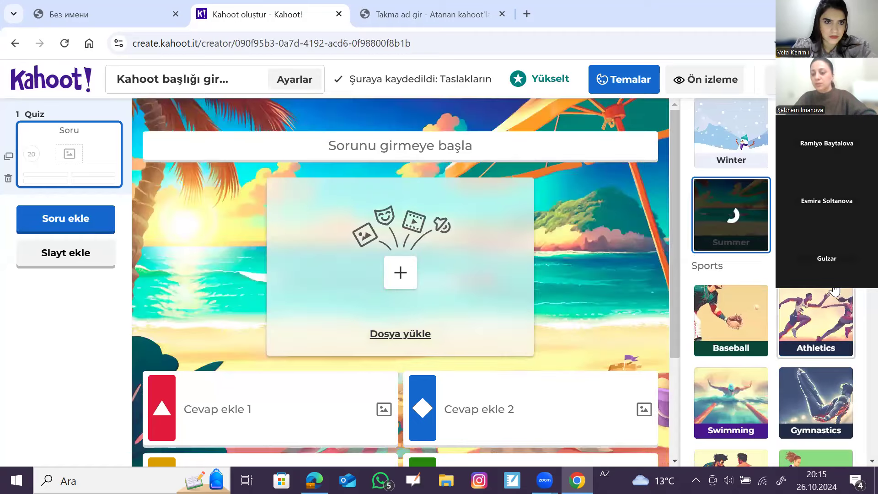
scroll(819, 329, down, 3)
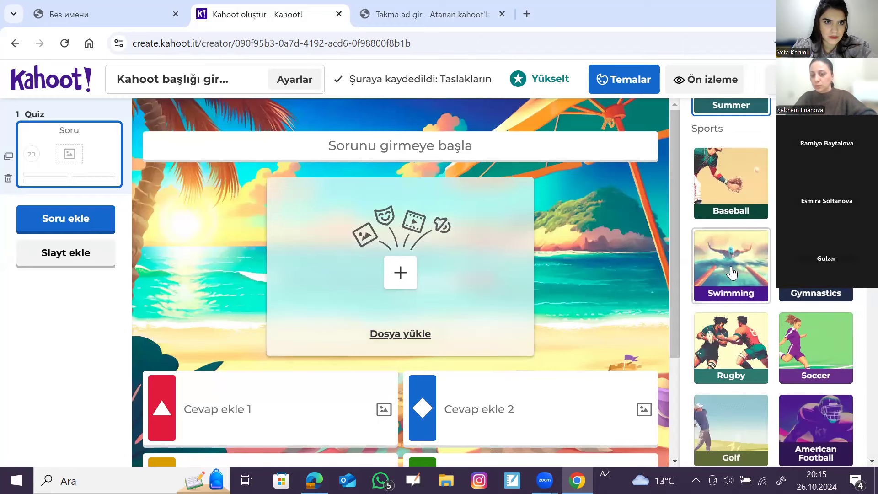
scroll(759, 342, down, 5)
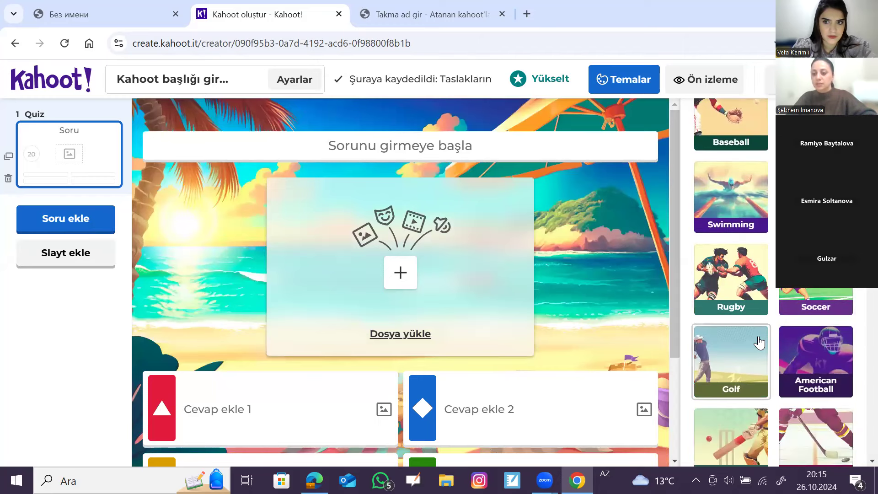
scroll(767, 341, down, 1)
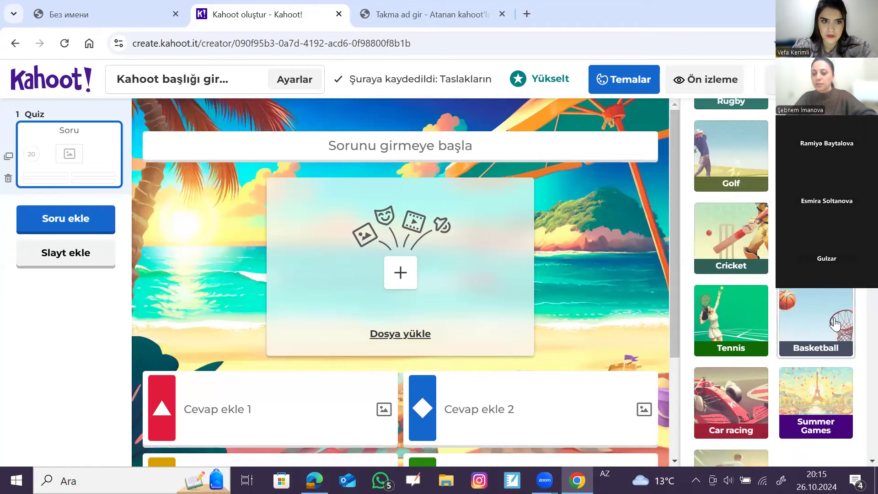
click(830, 323)
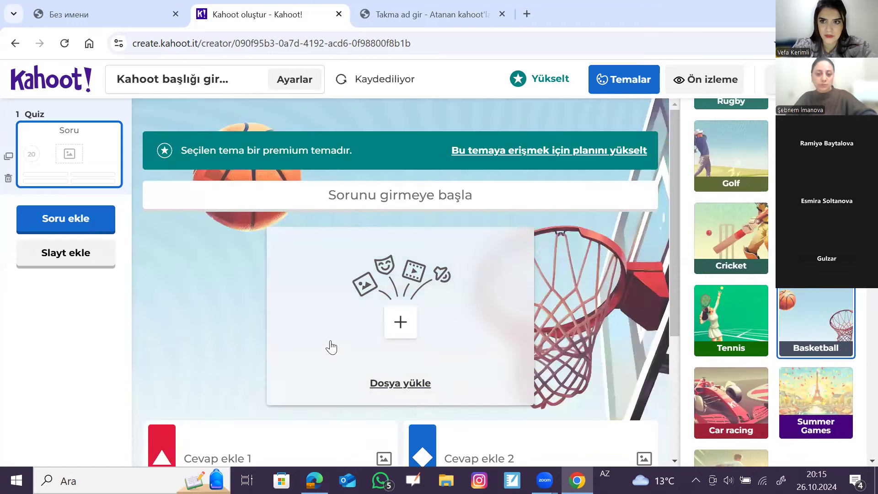
Apply the free Winter theme to the kahoot.
scroll(724, 329, up, 2)
scroll(723, 329, up, 6)
click(733, 211)
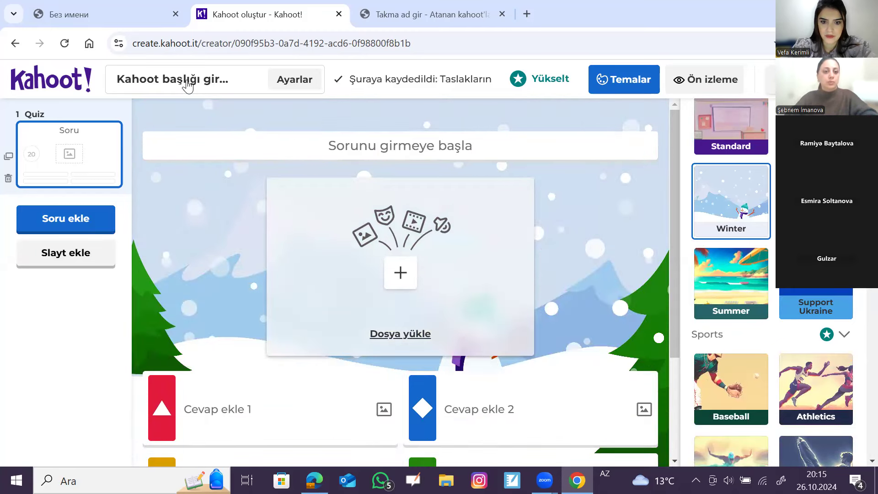
Enter OKSİDLƏR as the title in the kahoot's settings.
click(209, 79)
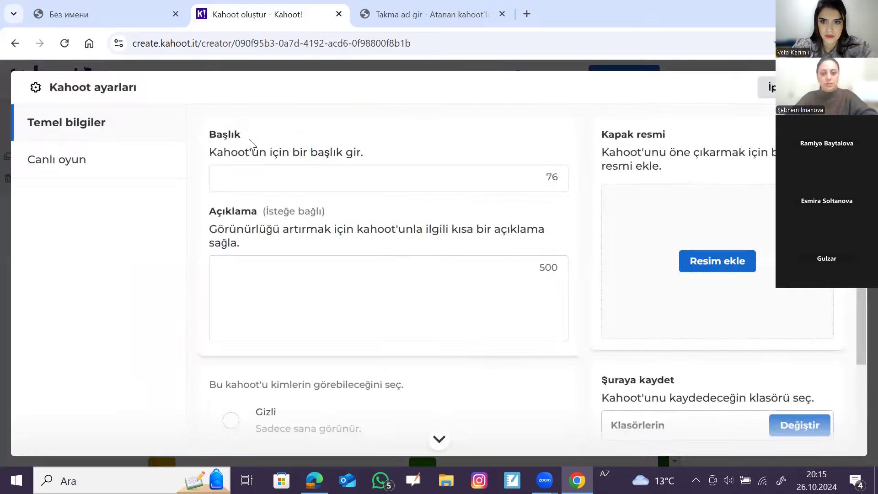
click(269, 179)
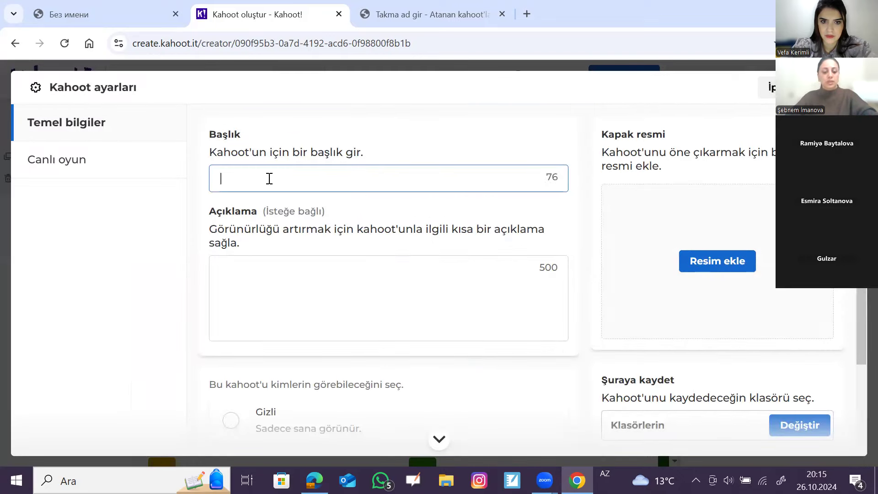
text(OKS)
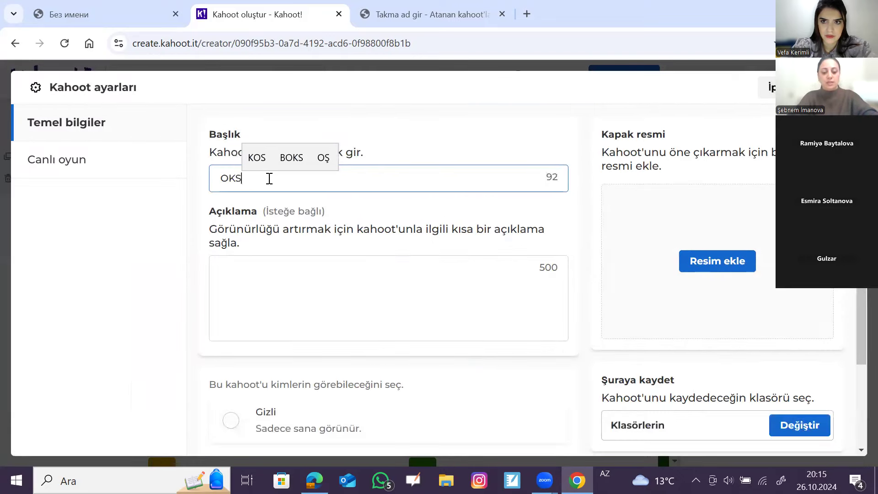
text(İDLƏR)
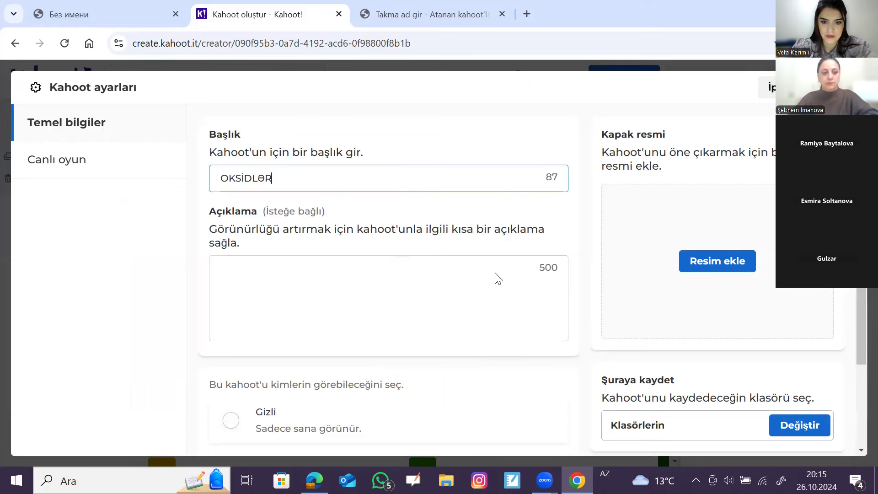
Close the kahoot settings and add a second question of the Quiz type.
scroll(790, 291, down, 3)
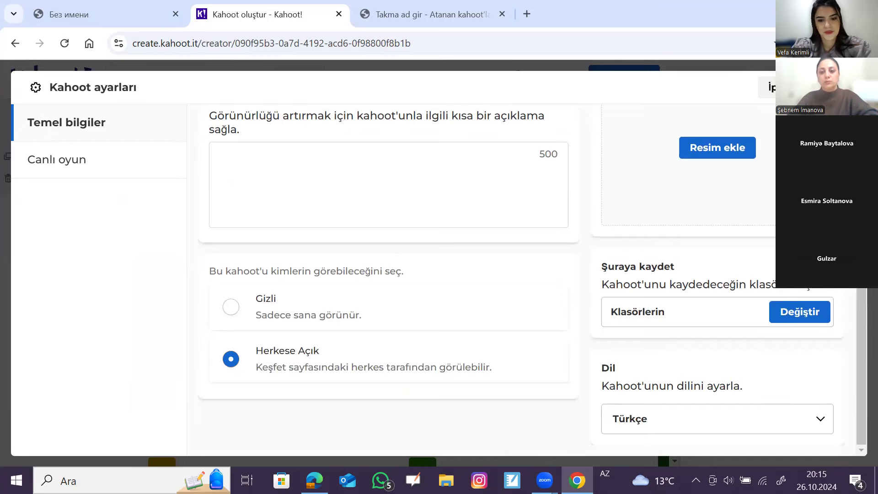
key(Escape)
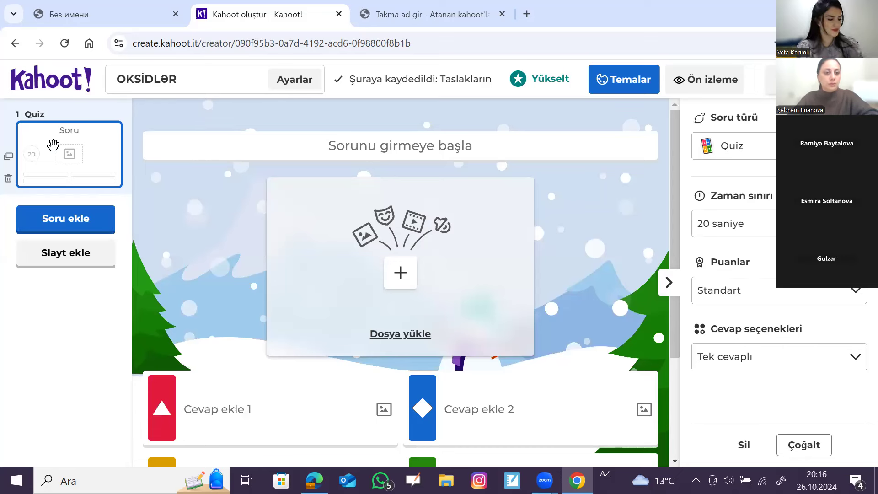
click(63, 226)
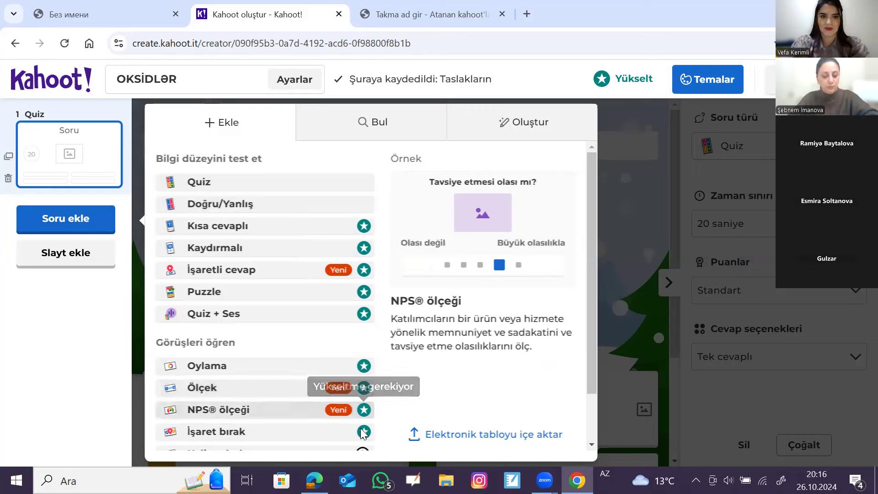
click(302, 188)
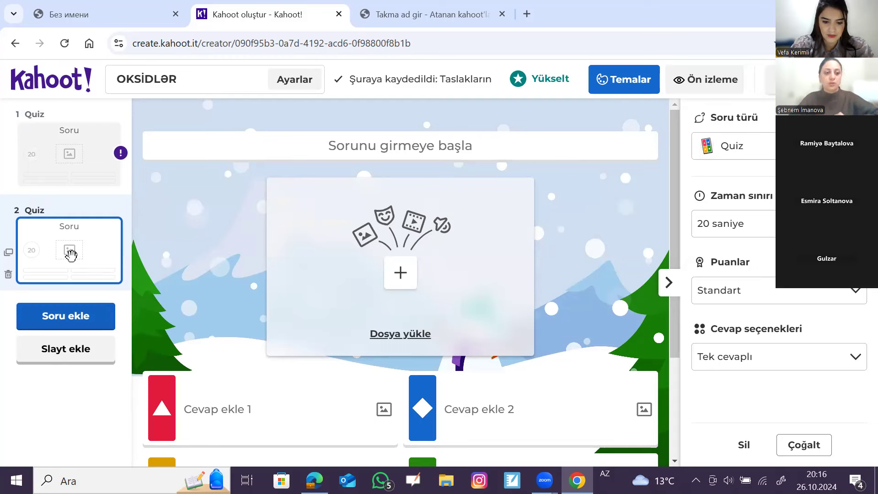
Return to the first question and view the media library for its picture area without adding anything.
click(67, 162)
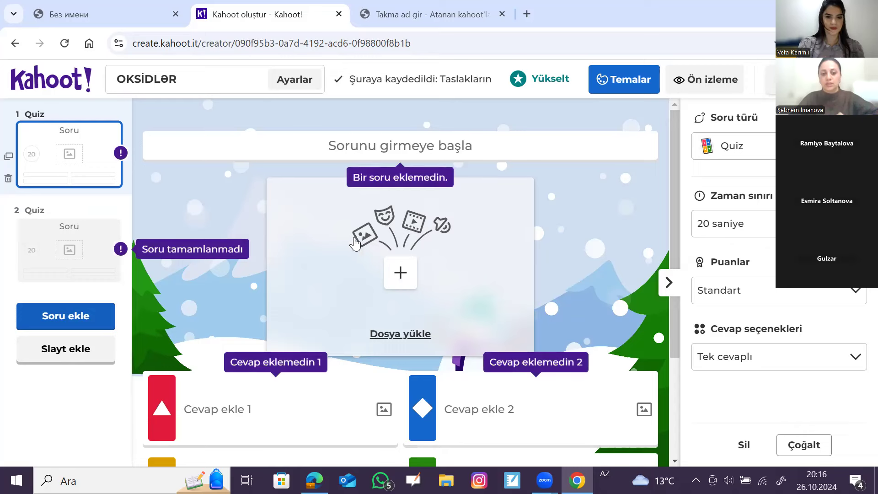
click(337, 147)
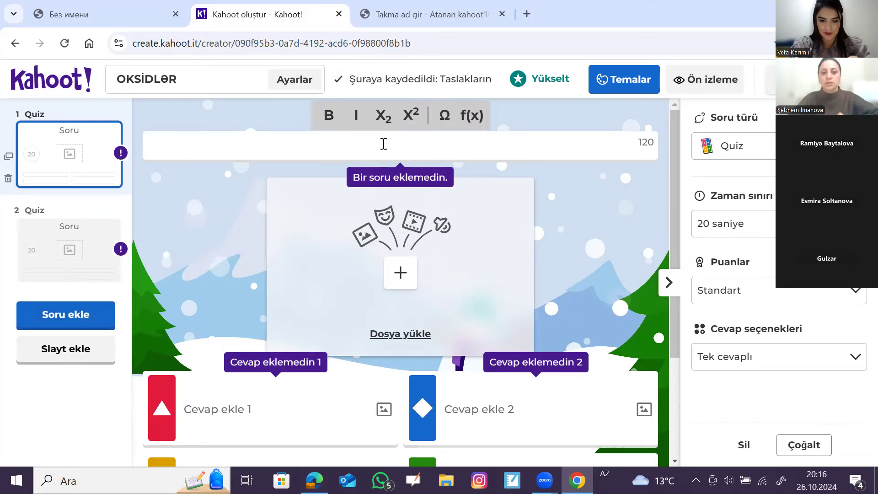
click(326, 236)
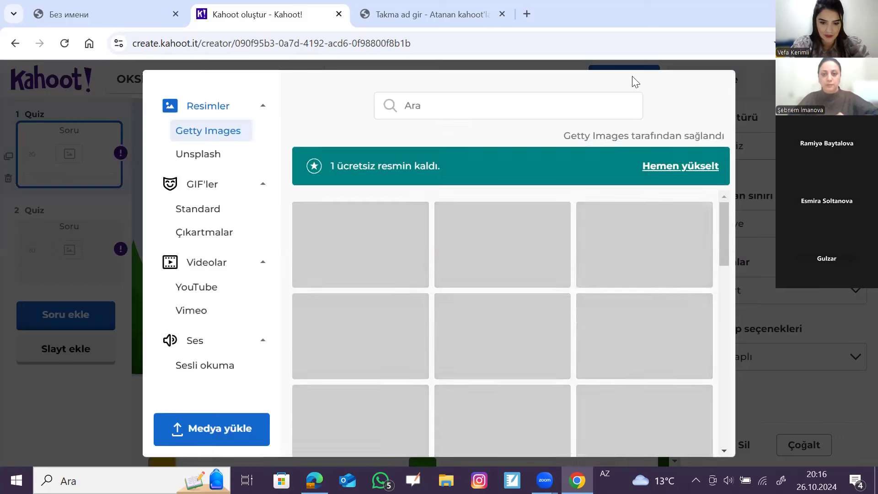
click(120, 101)
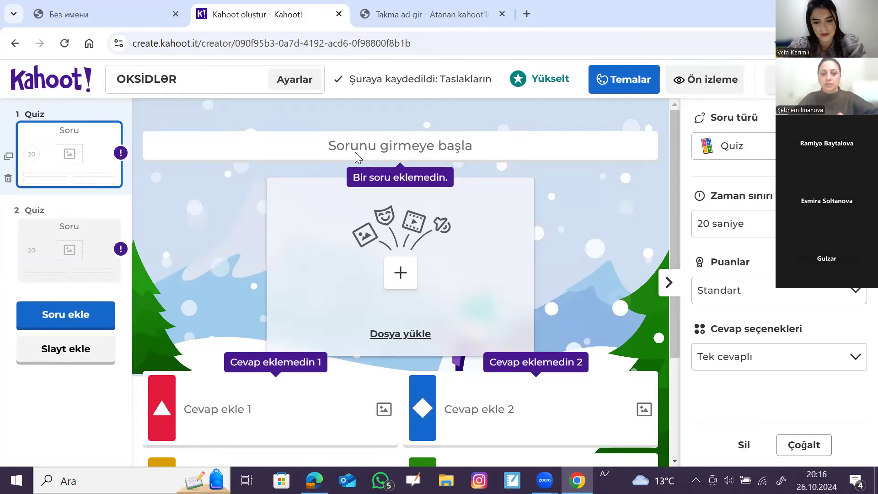
Enter "Li2O oksidlərin hansı sinif nümayındəsidir" as the text of the first question.
click(459, 147)
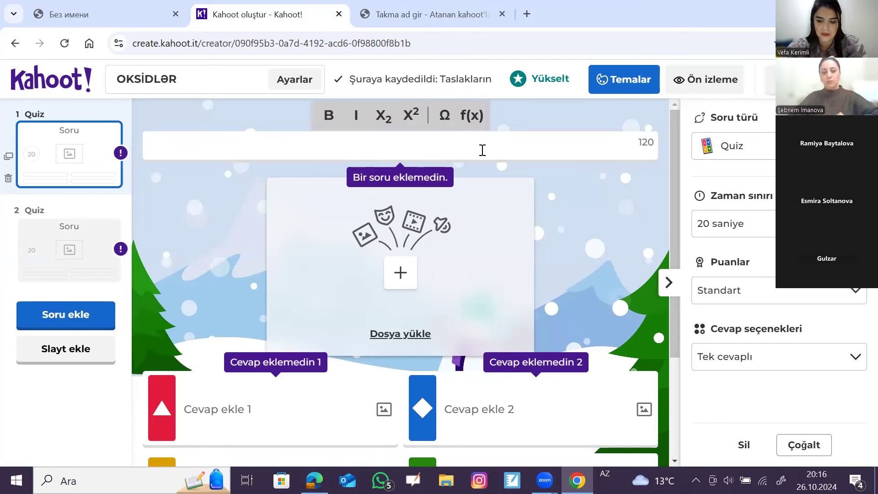
text(L)
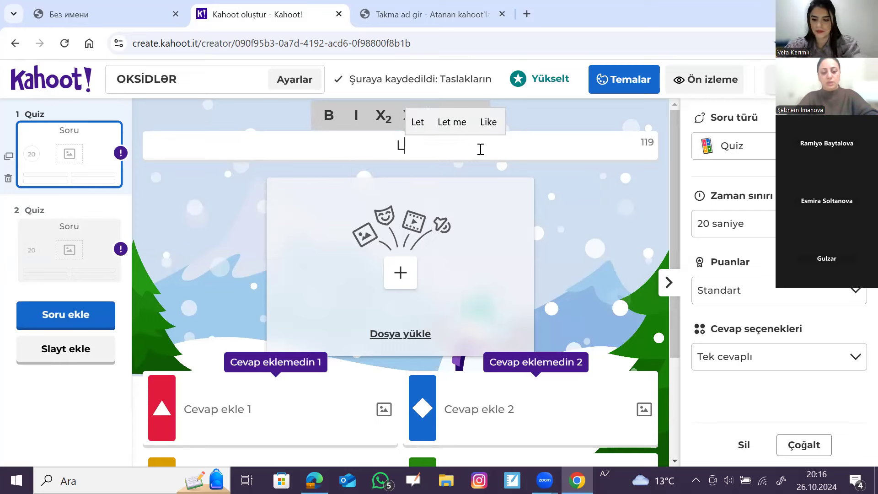
text(i2)
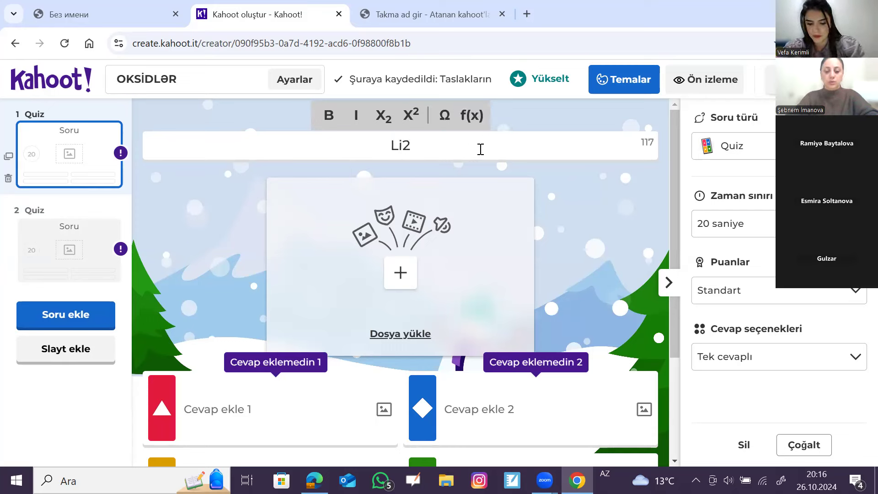
text(O H)
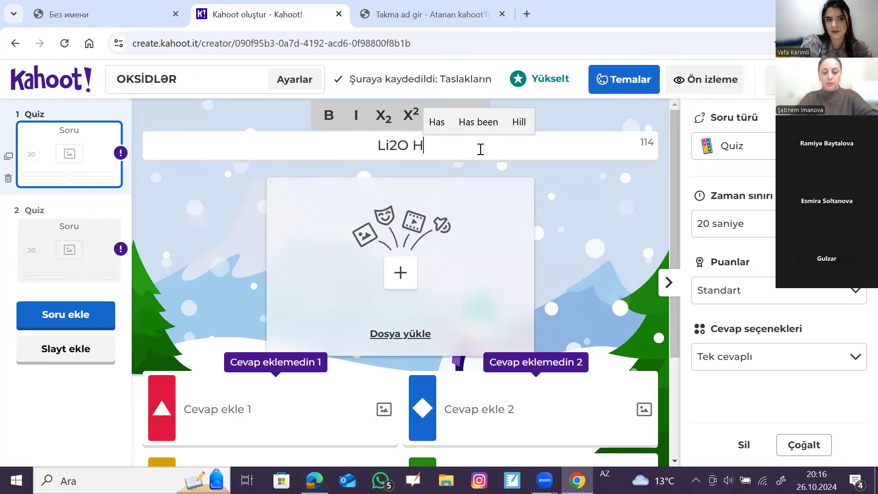
key(BackSpace)
text(oksi)
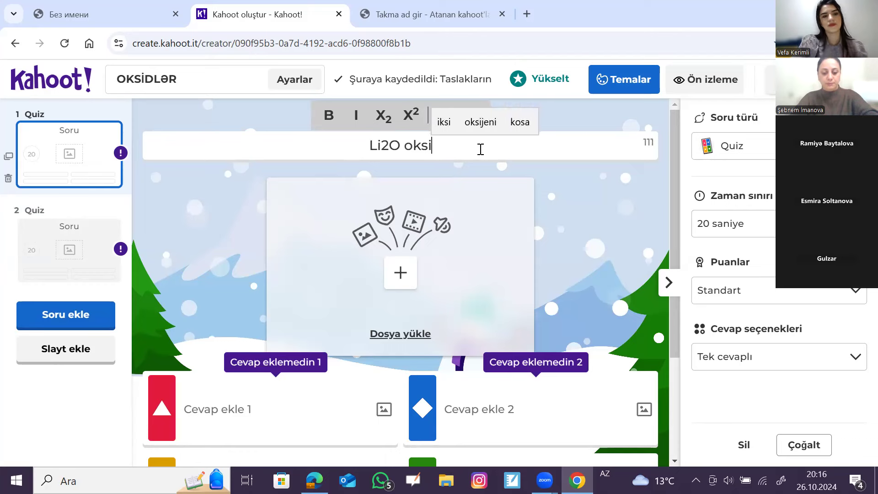
text(dlərin )
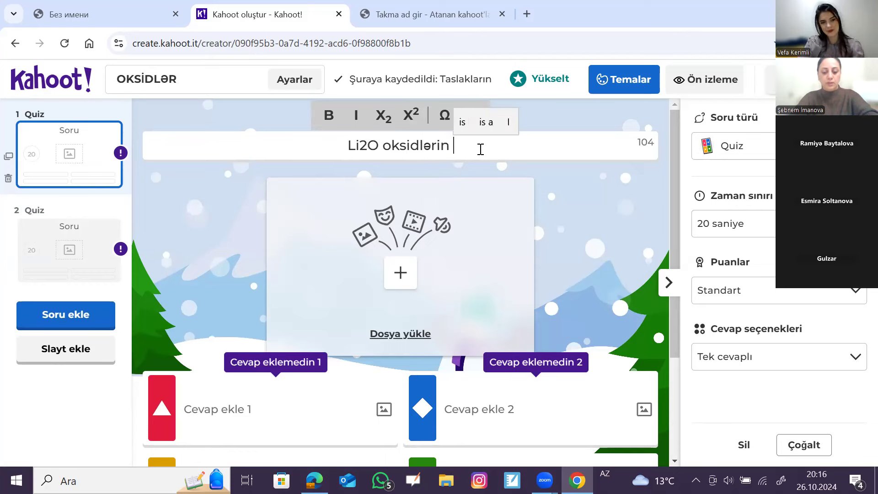
text(hansı sinif n)
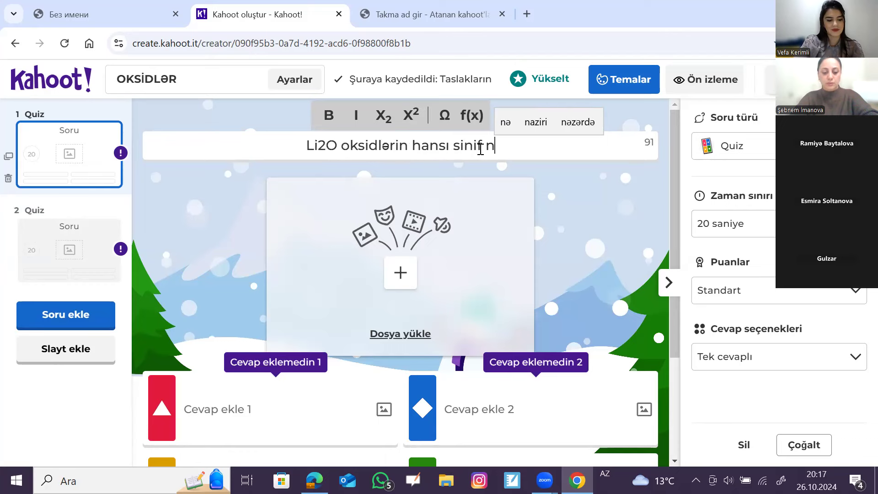
text(ümay)
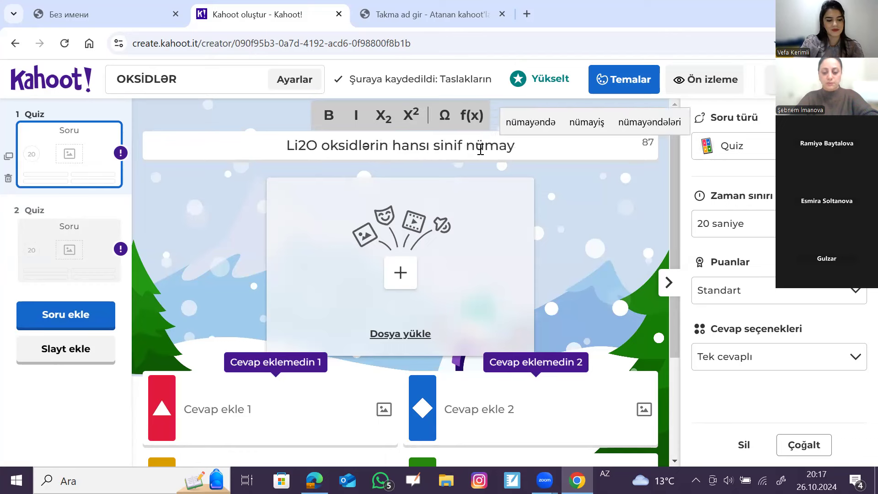
text(ındəsidir)
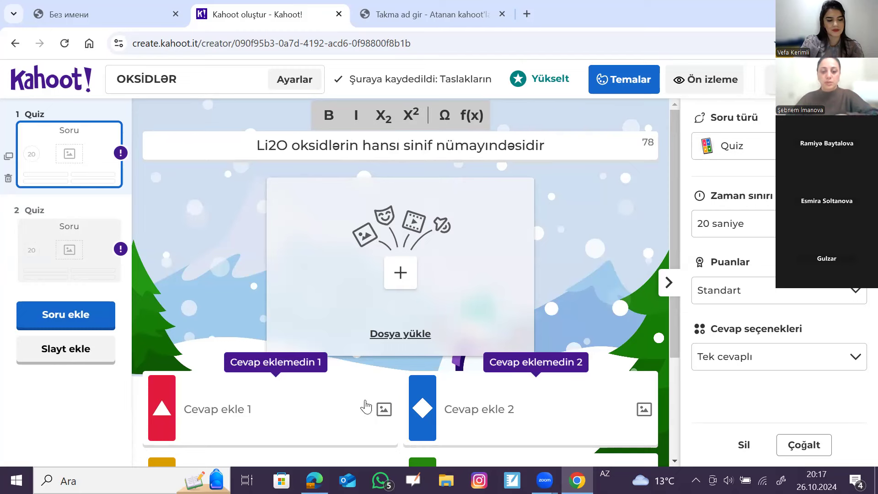
Enter "Əsasi" as answer 1 and "turşu" as answer 2 of the first question.
scroll(366, 403, down, 2)
scroll(384, 267, down, 2)
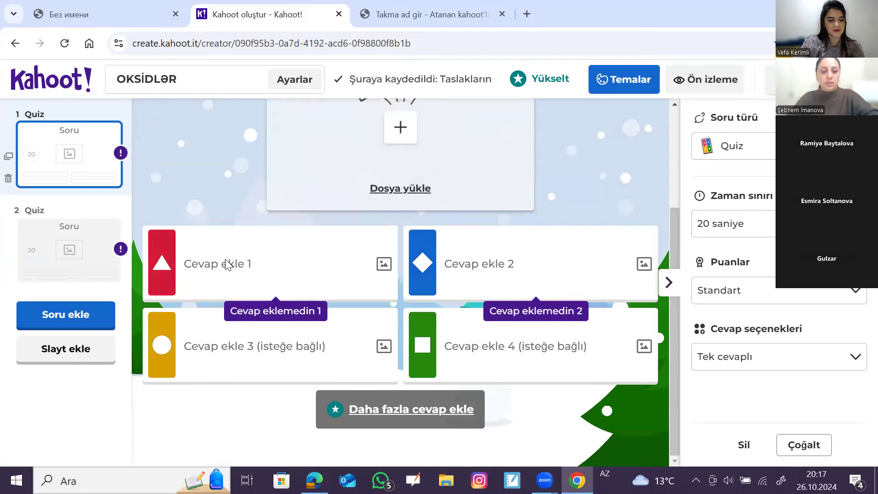
click(250, 262)
scroll(240, 268, up, 4)
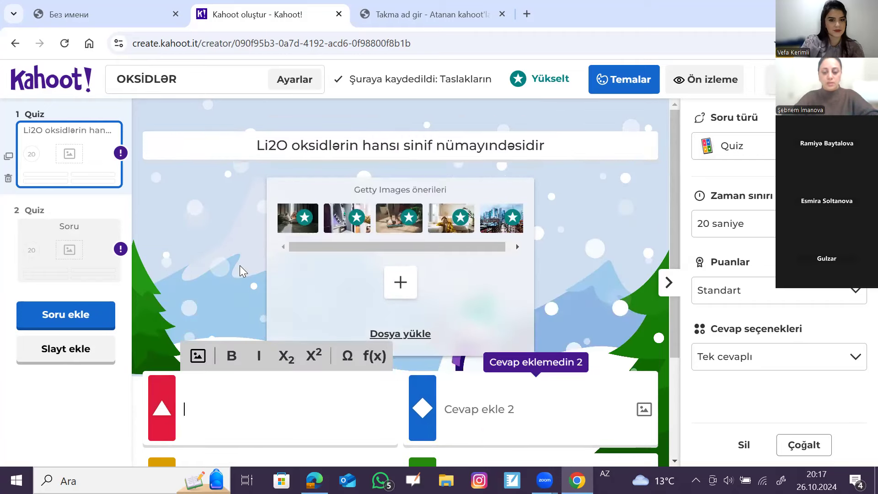
text(əsasi)
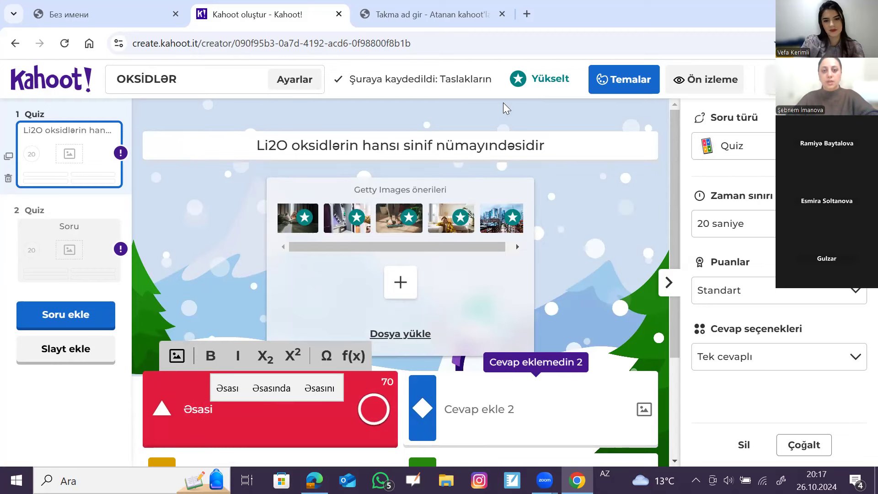
click(523, 427)
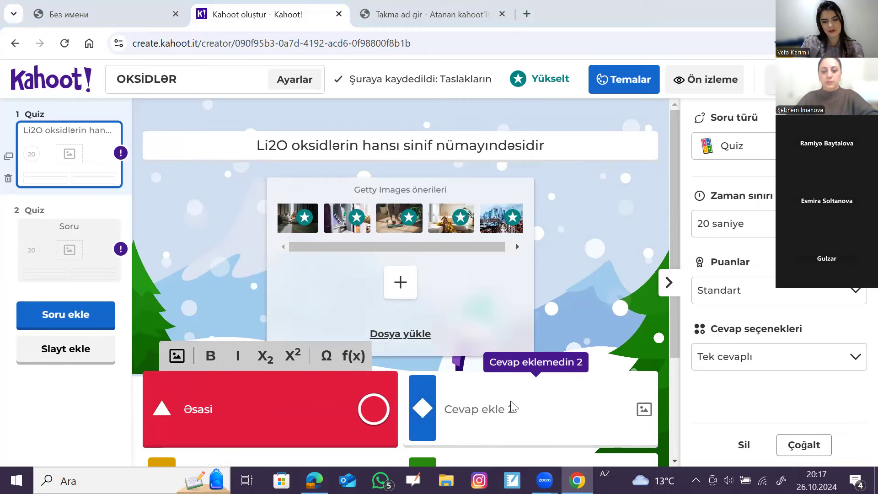
click(513, 407)
text(tur)
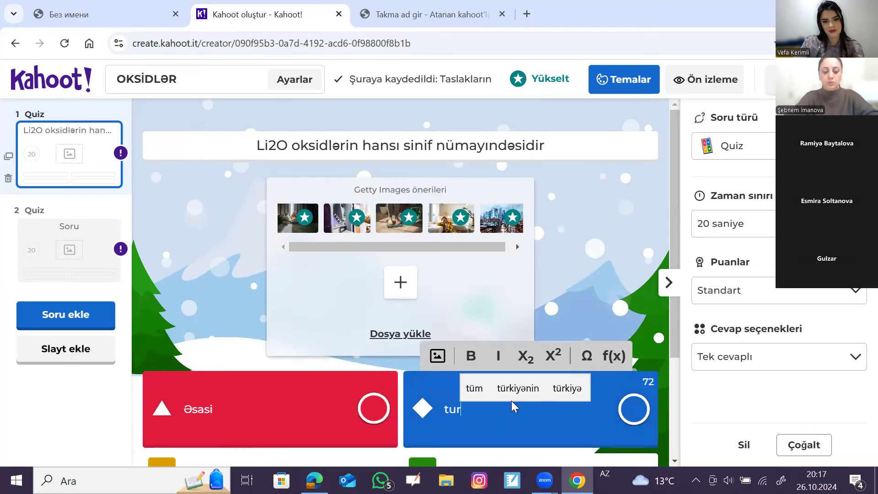
text(ş)
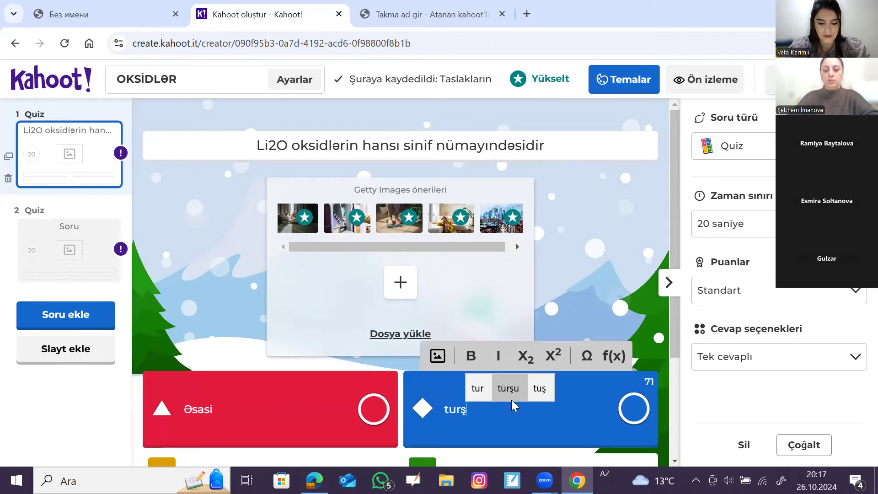
text(u)
Enter "amfoter" as answer 3 and "qarışıq" as answer 4 of the first question.
scroll(497, 365, down, 3)
click(304, 351)
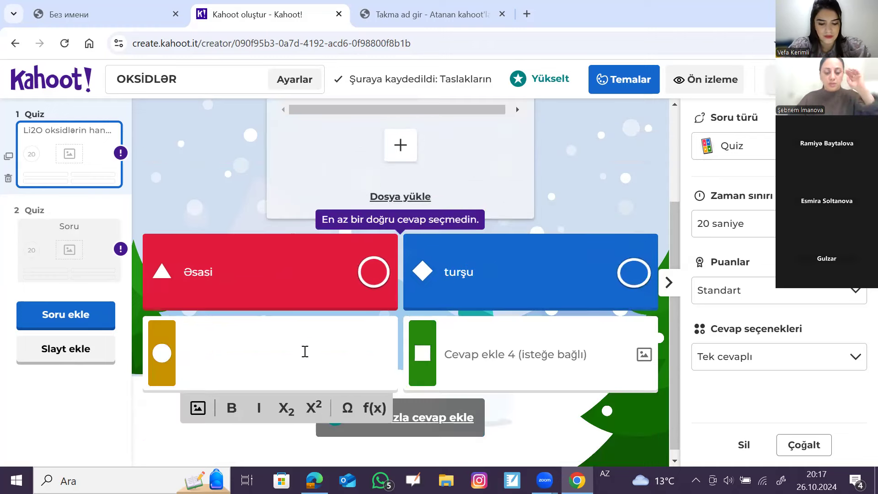
text(amf)
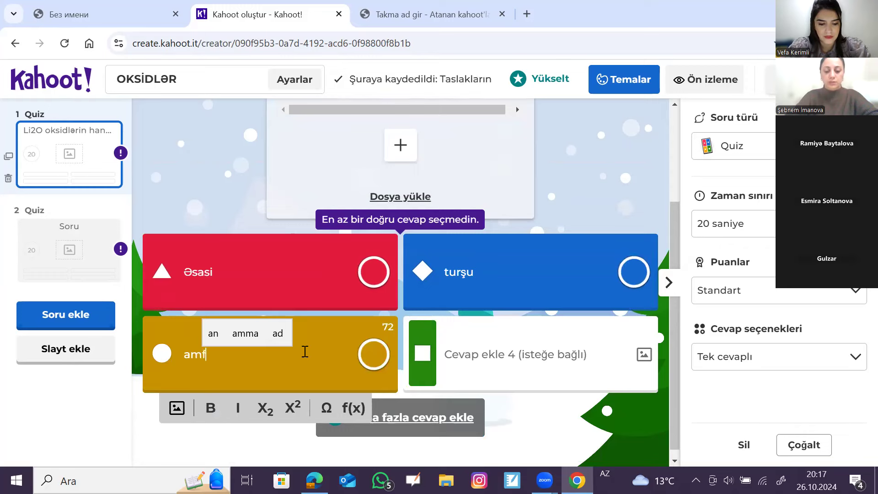
text(oter)
click(485, 352)
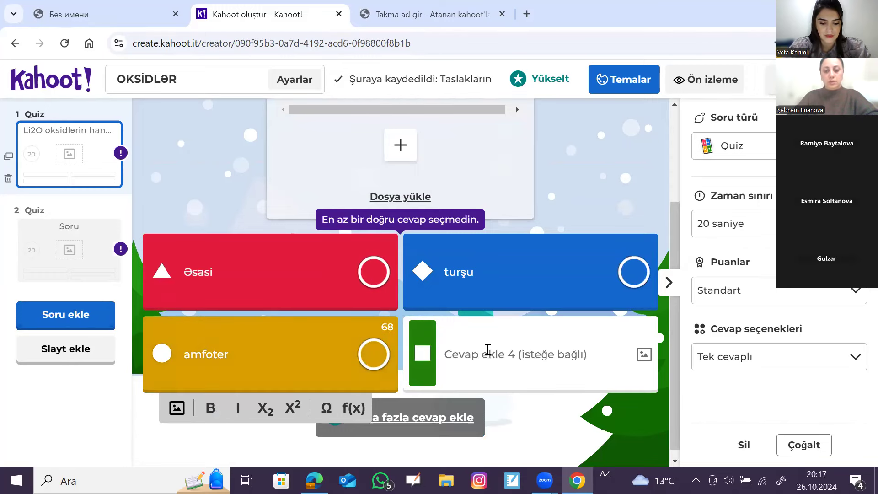
text(qar)
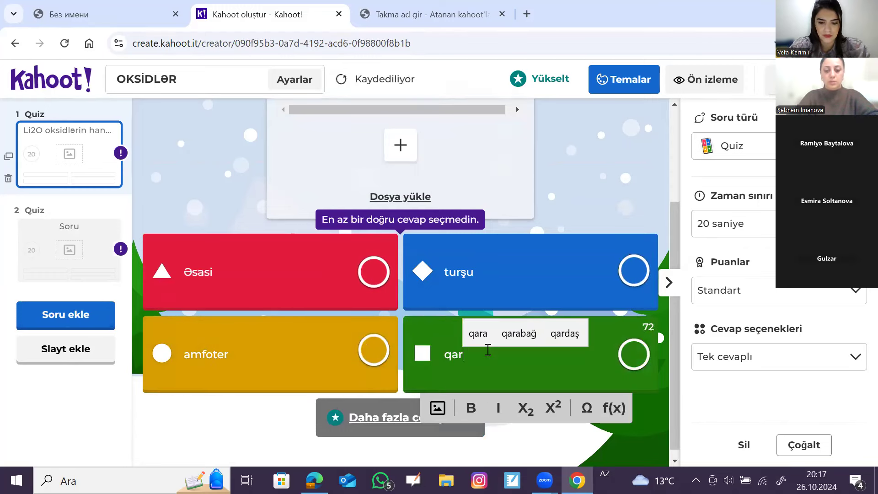
text(ı)
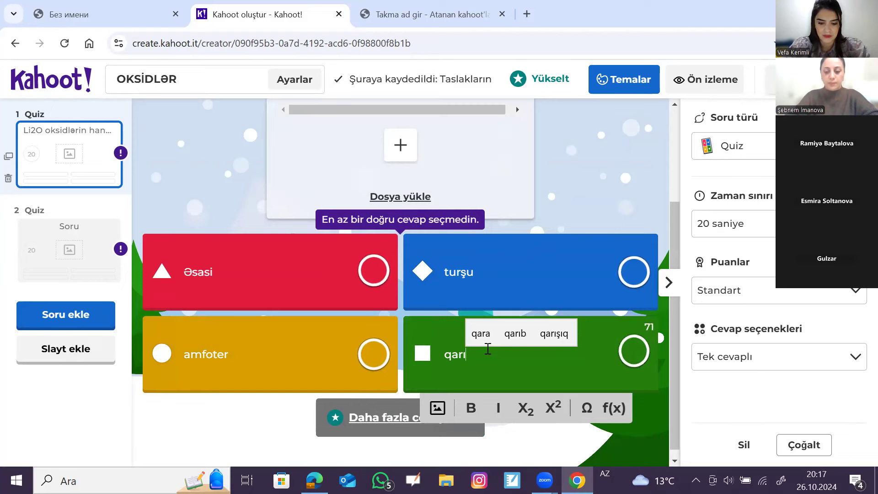
text(şıq)
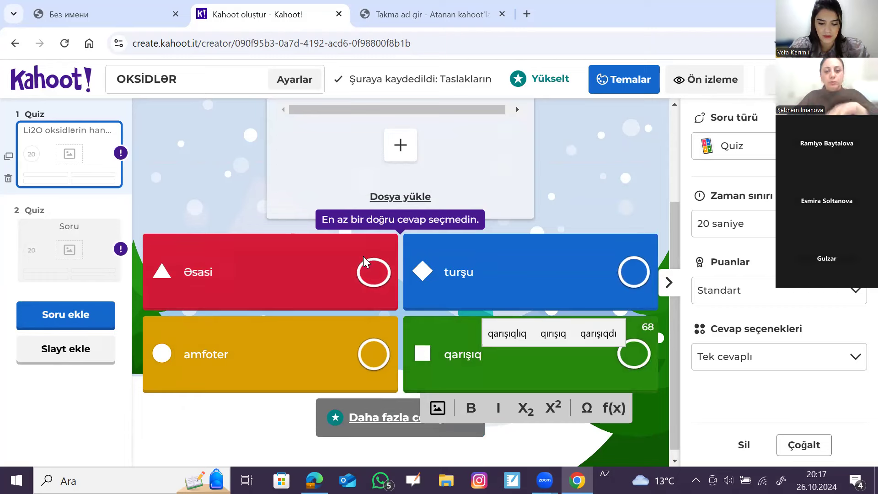
View the empty second question, check the first question's warning marker and return to the first question.
click(65, 294)
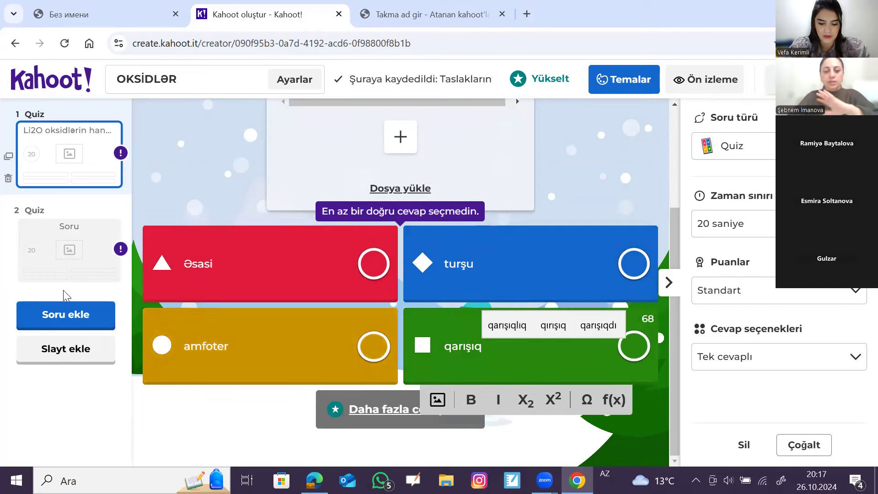
click(60, 254)
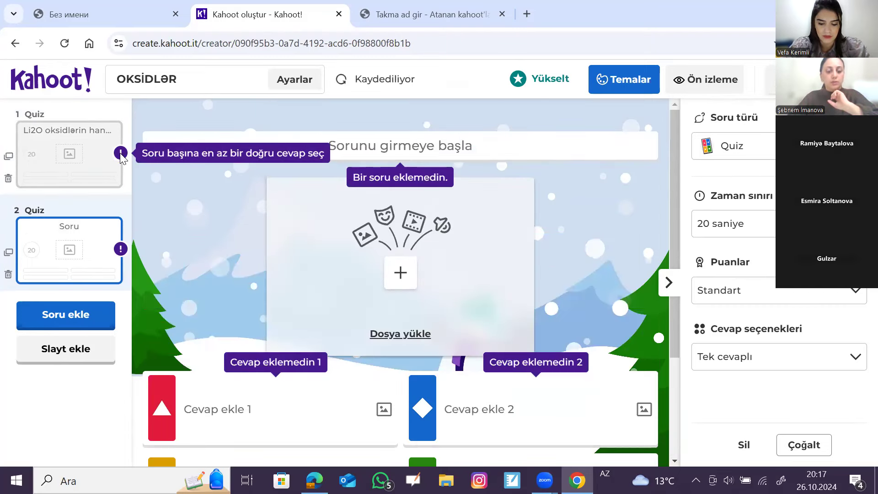
click(93, 158)
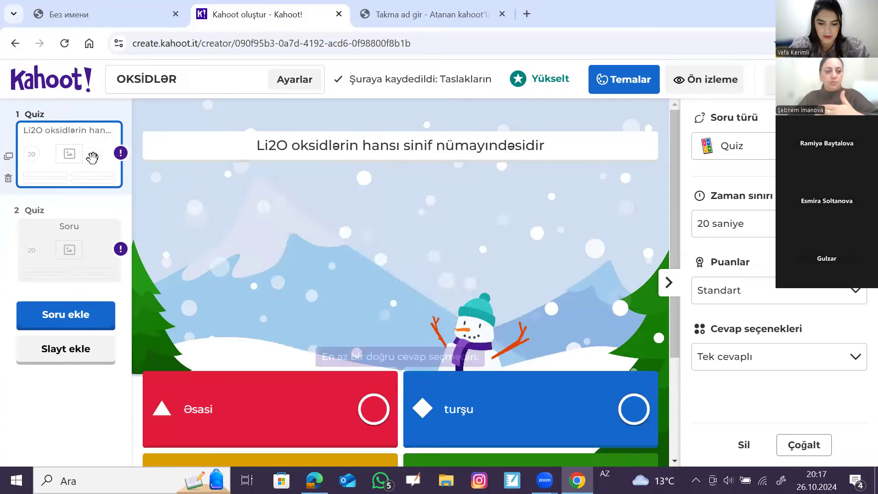
Mark the answer "Əsasi" as the correct one for the first question.
scroll(514, 356, down, 3)
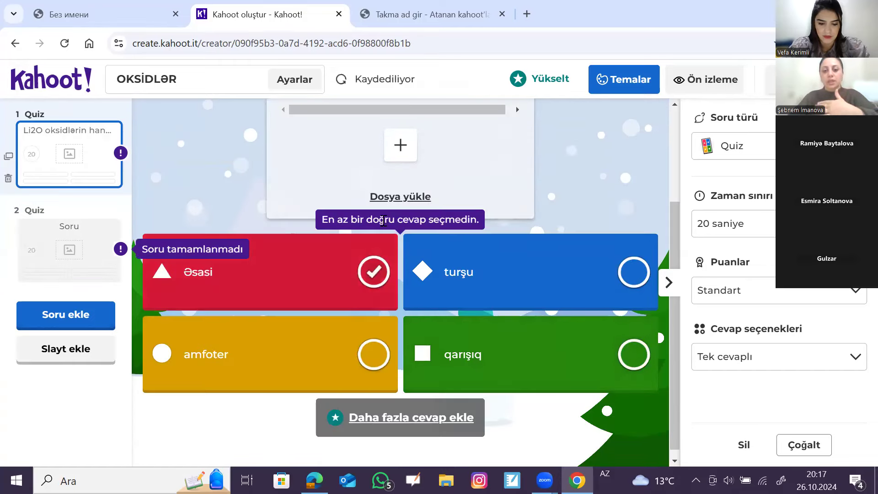
scroll(397, 193, up, 3)
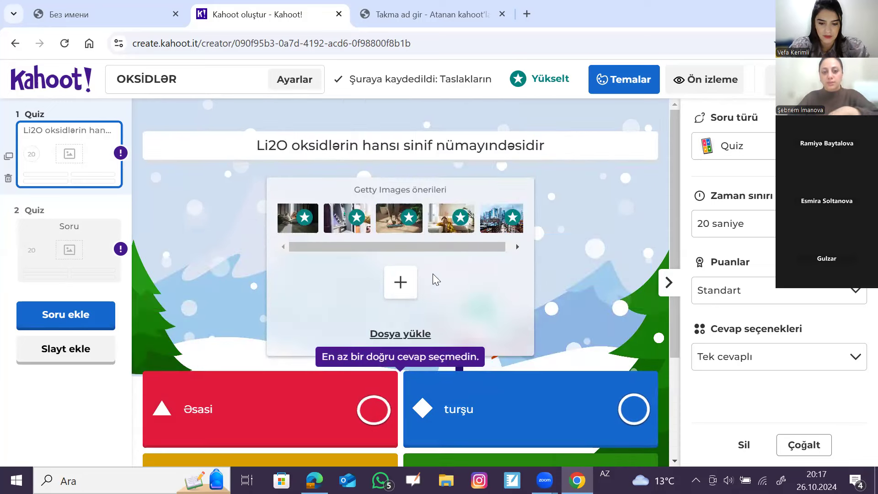
scroll(426, 303, down, 3)
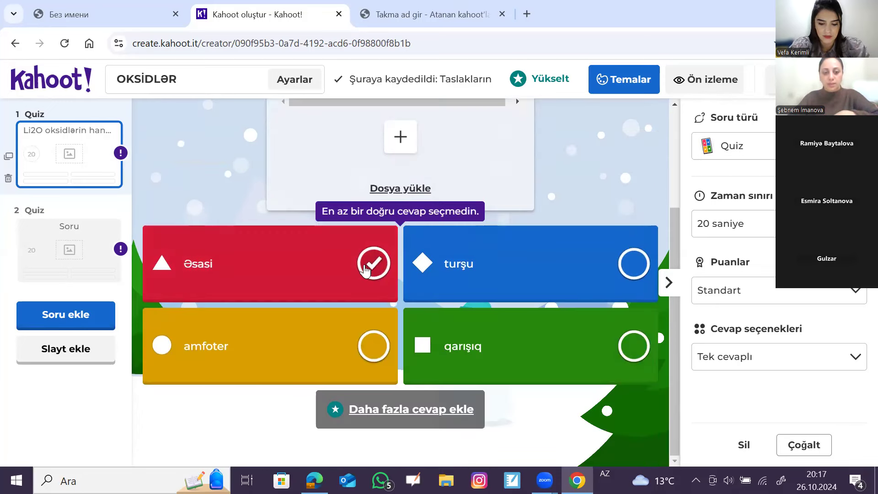
click(374, 268)
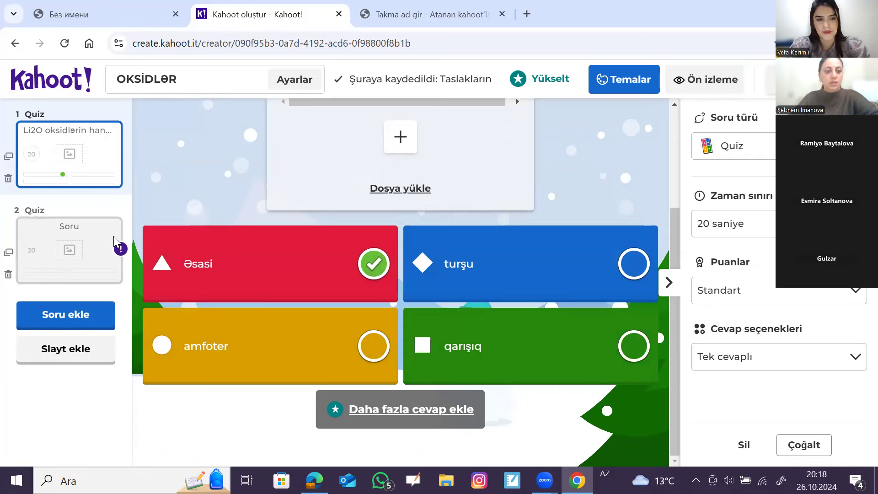
Upload the image "Ekran görüntüsü_26-10-2024_183915_" from the İndirilenler folder as the second question's media.
click(78, 254)
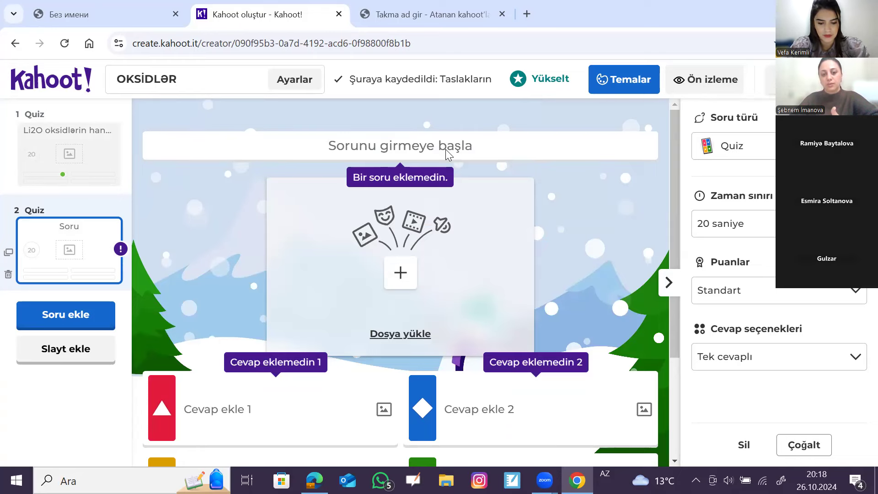
click(403, 274)
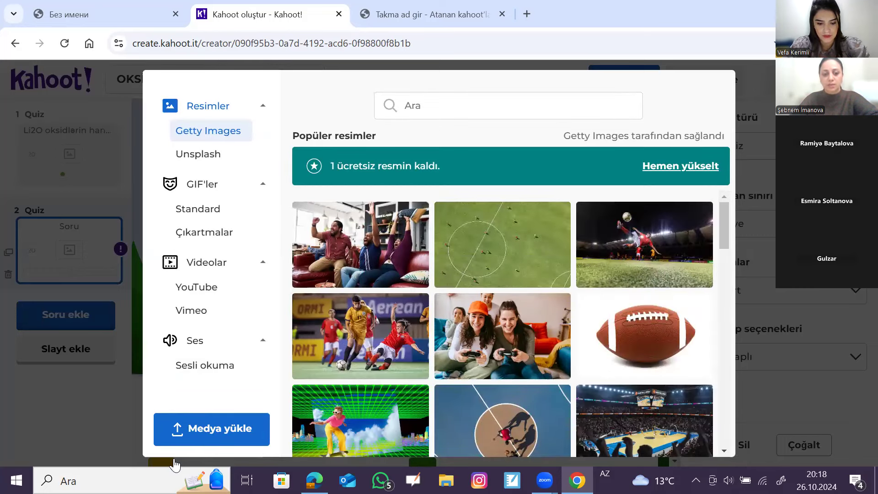
click(219, 427)
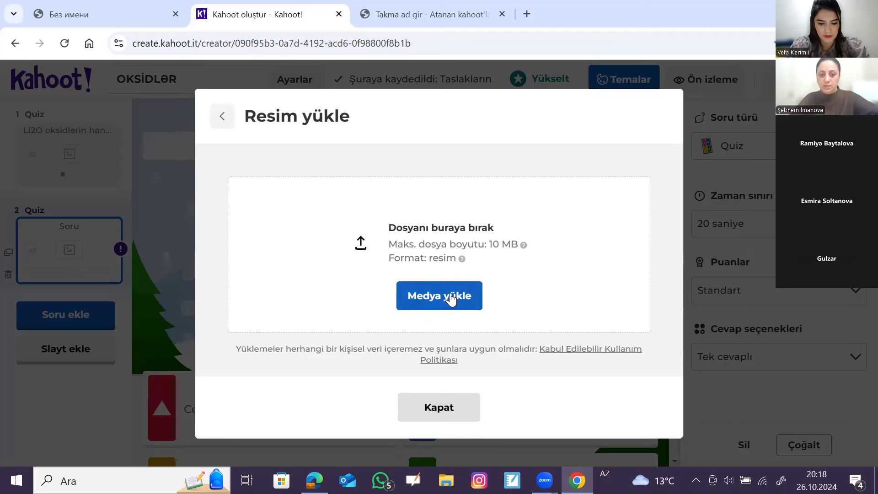
click(427, 298)
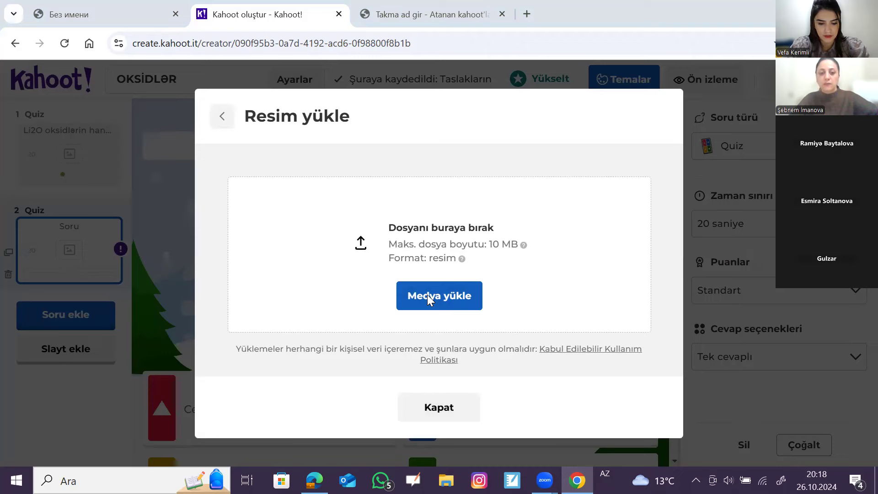
scroll(157, 186, down, 5)
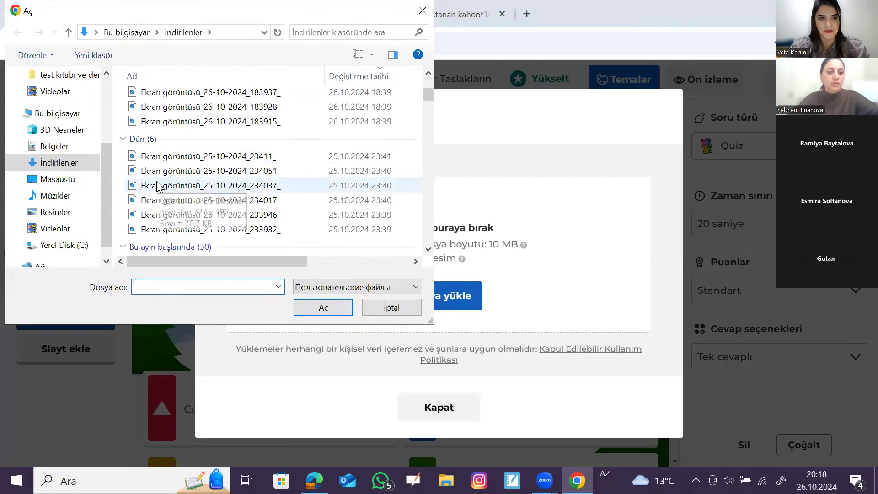
scroll(166, 137, up, 1)
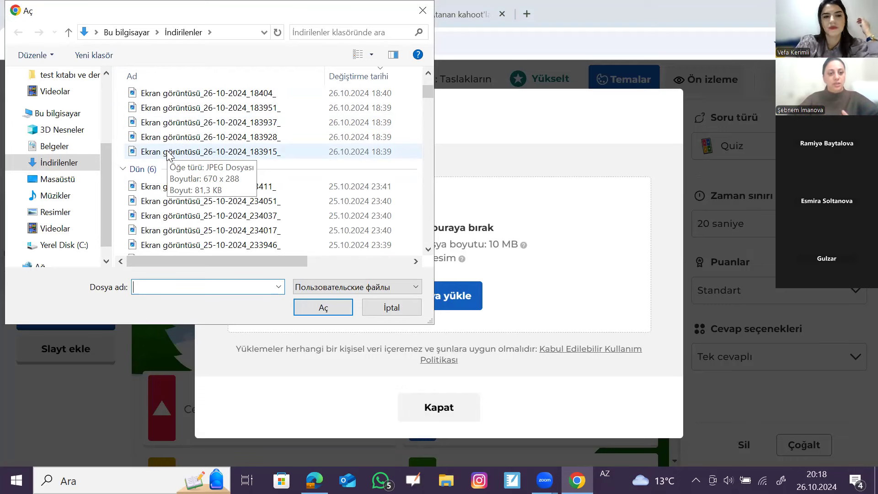
click(168, 155)
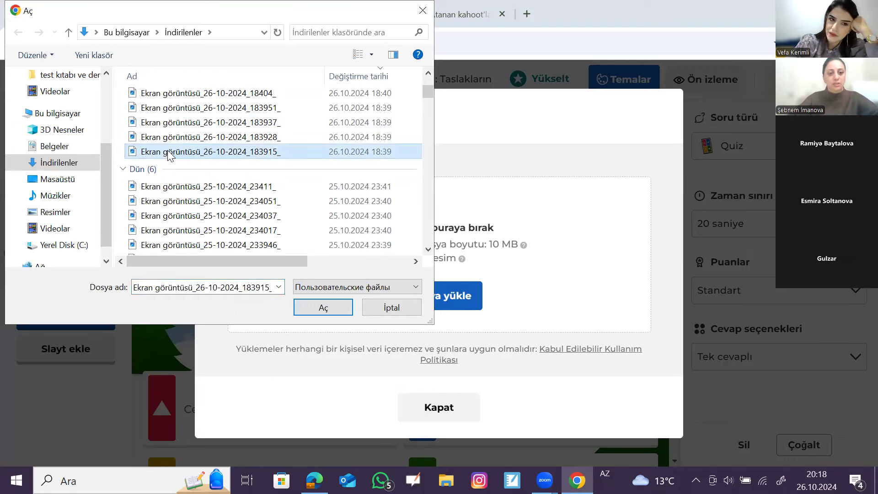
double_click(168, 150)
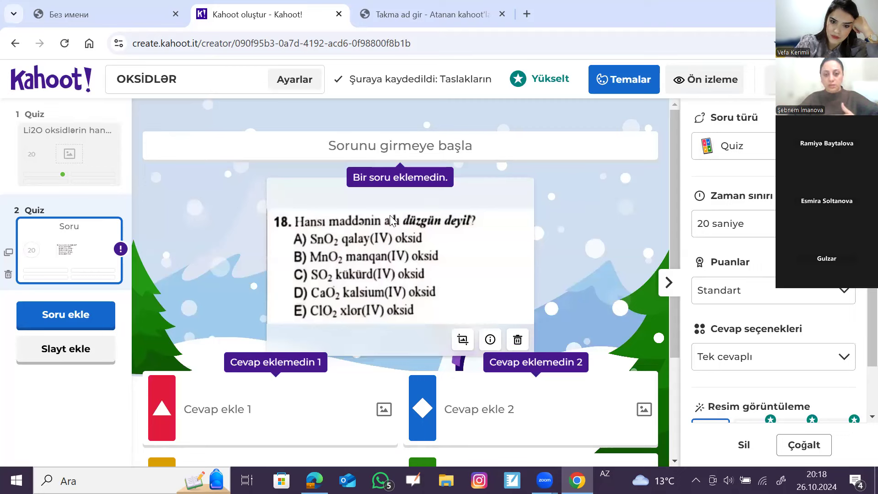
Enter "şəkildəki sualı cavablandır" as the text of the second question.
click(364, 147)
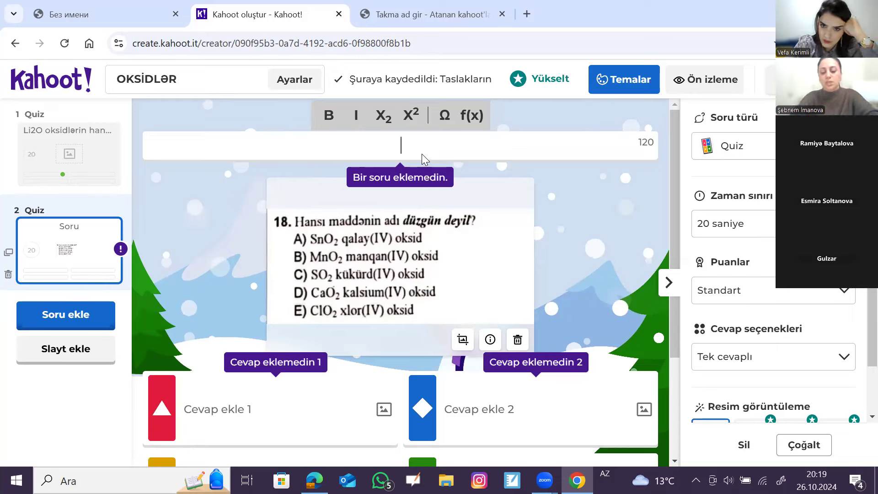
text(şə)
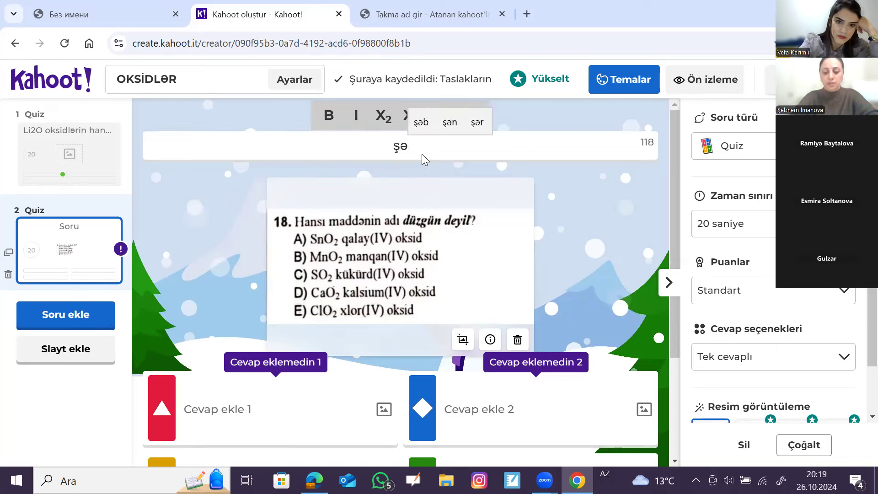
text(ki)
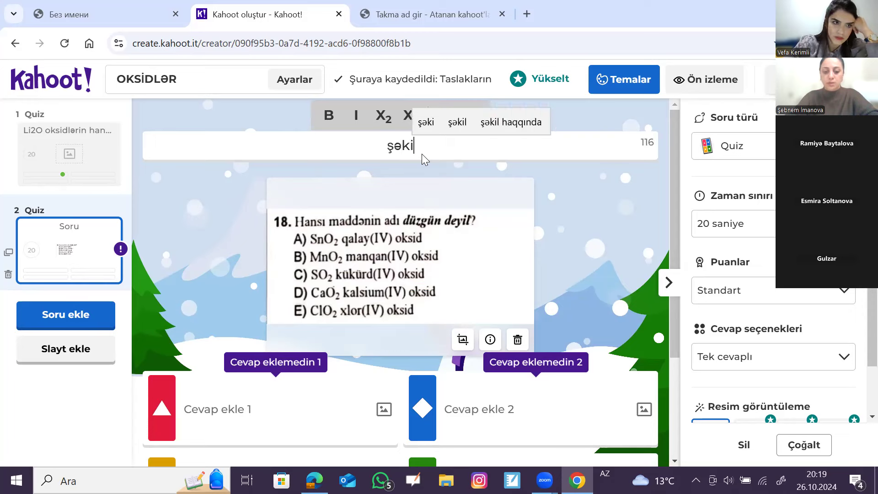
text(ldə)
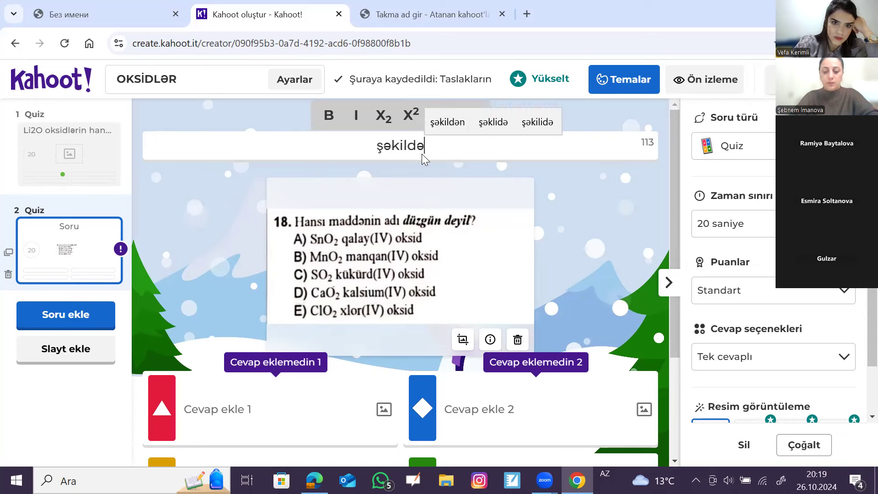
text(ki sual)
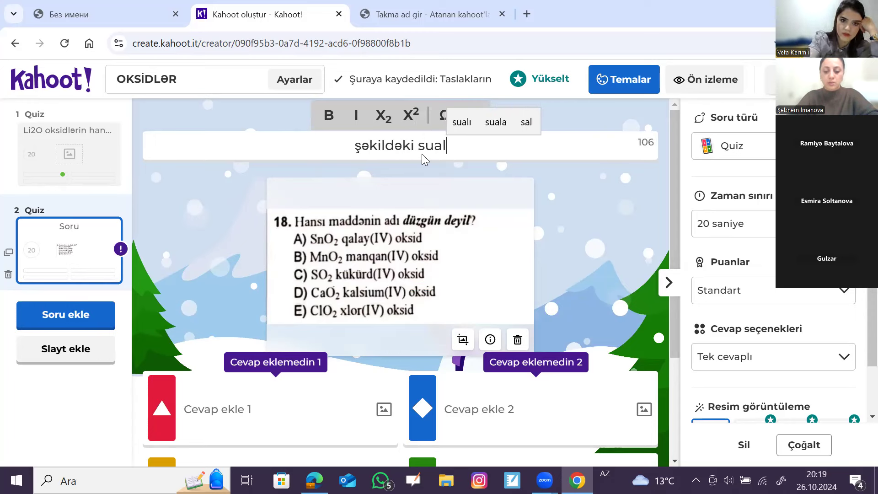
text(ı cava)
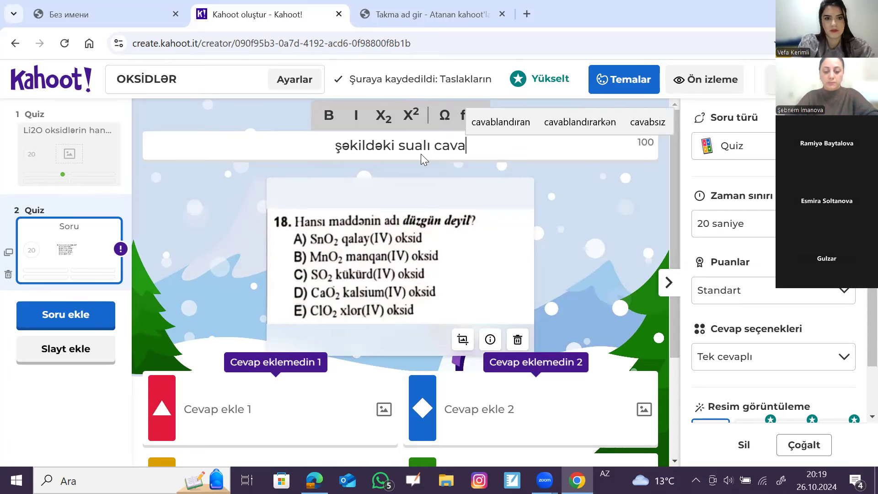
text(blandır)
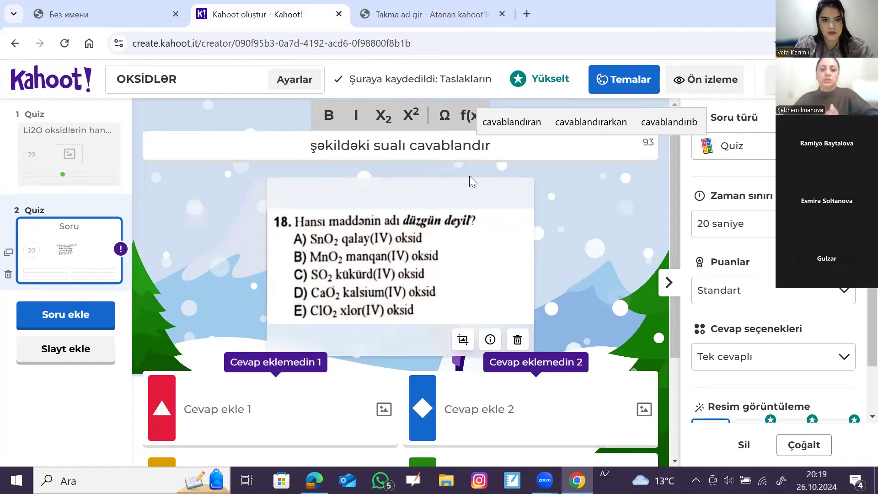
scroll(470, 178, down, 3)
scroll(465, 162, up, 3)
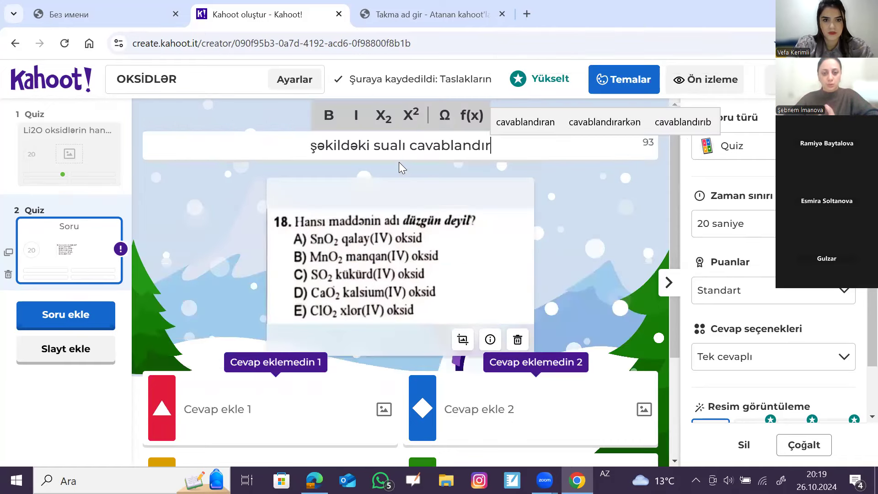
Enter "D" as answer 1 and "A" as answer 2 of the second question.
scroll(427, 216, down, 2)
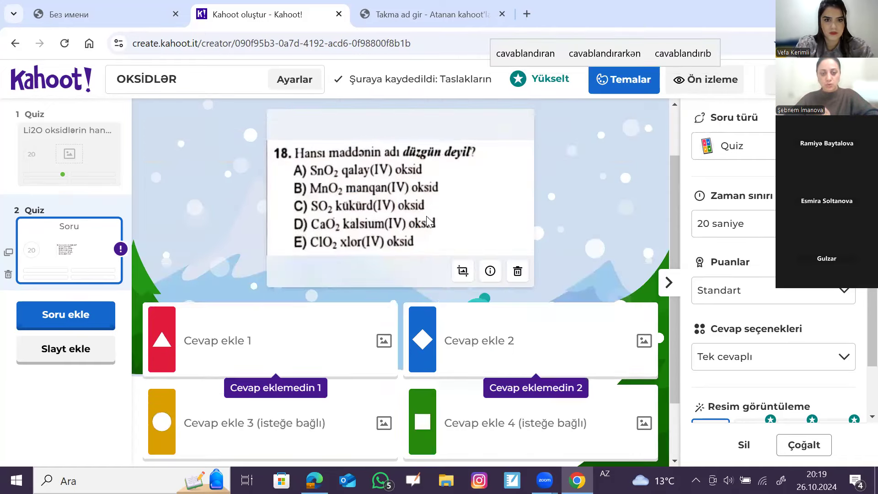
click(249, 350)
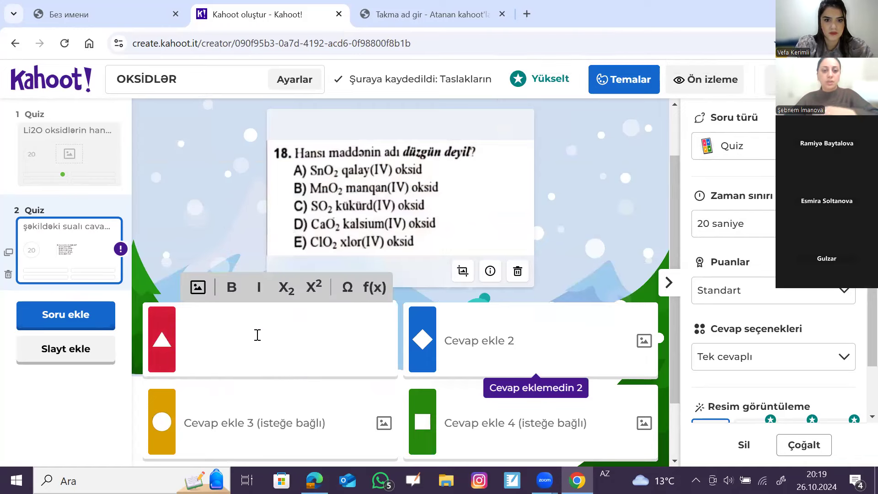
scroll(459, 347, down, 2)
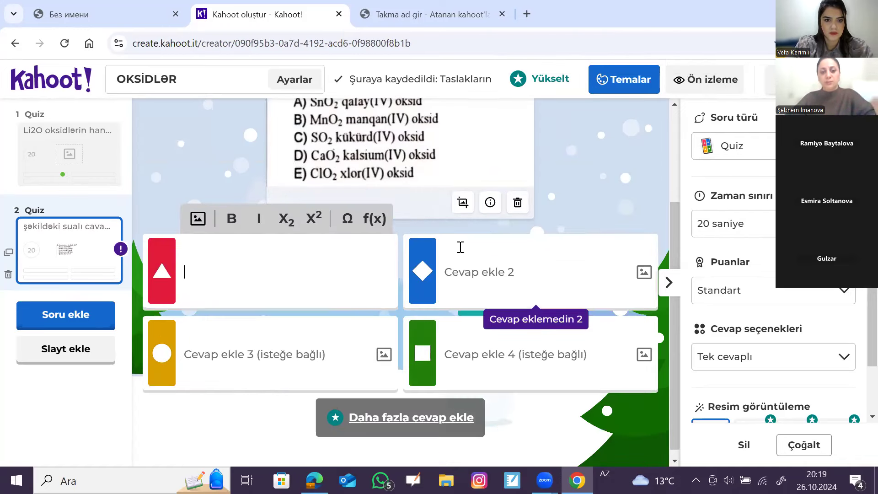
scroll(461, 247, up, 2)
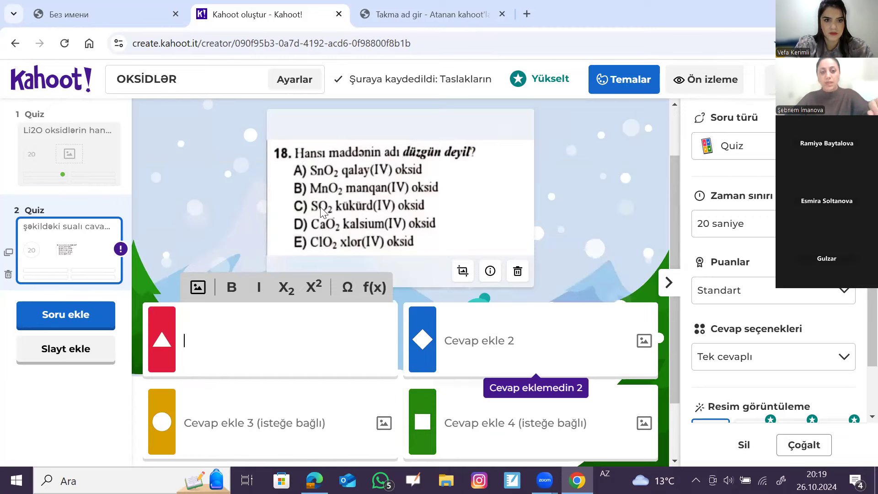
scroll(328, 256, down, 2)
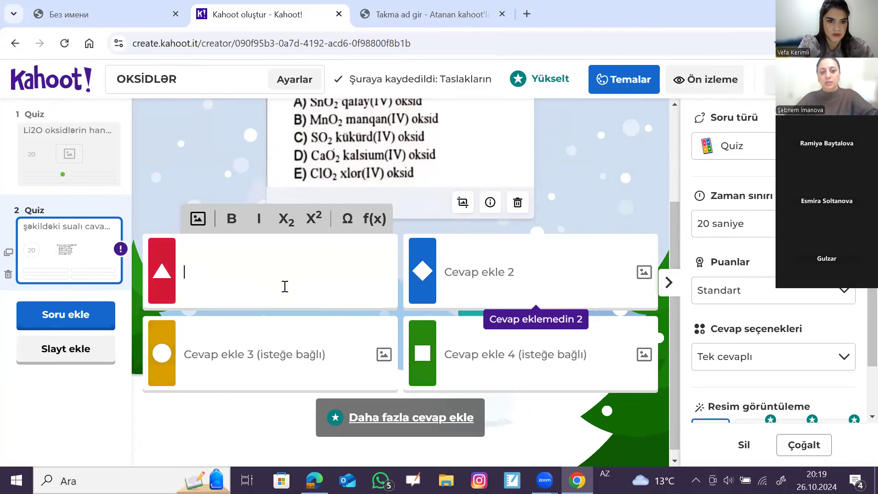
scroll(321, 275, up, 4)
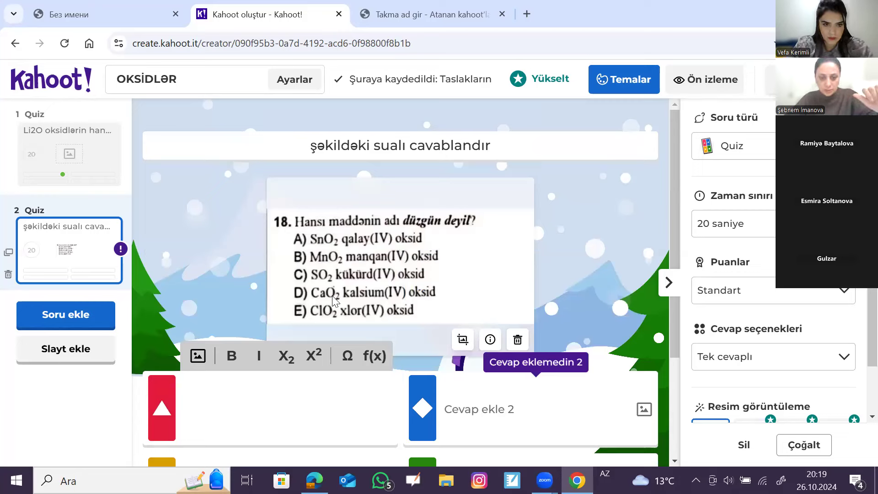
scroll(313, 297, down, 2)
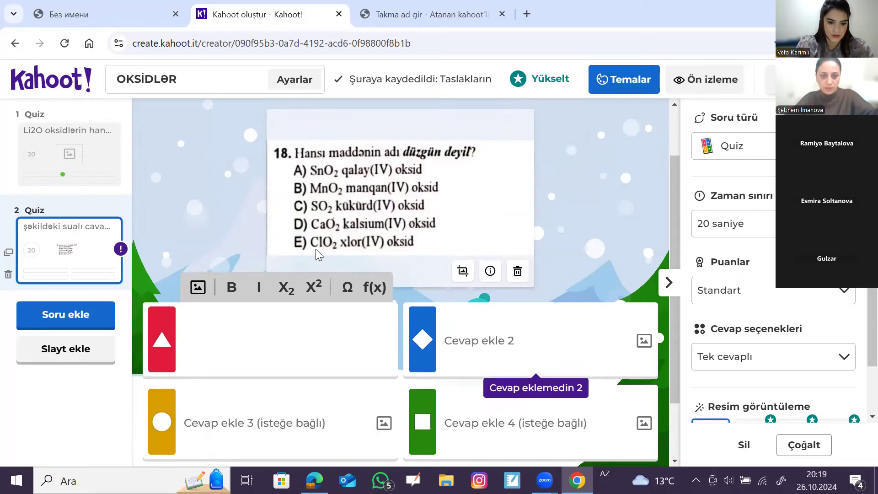
scroll(335, 271, down, 2)
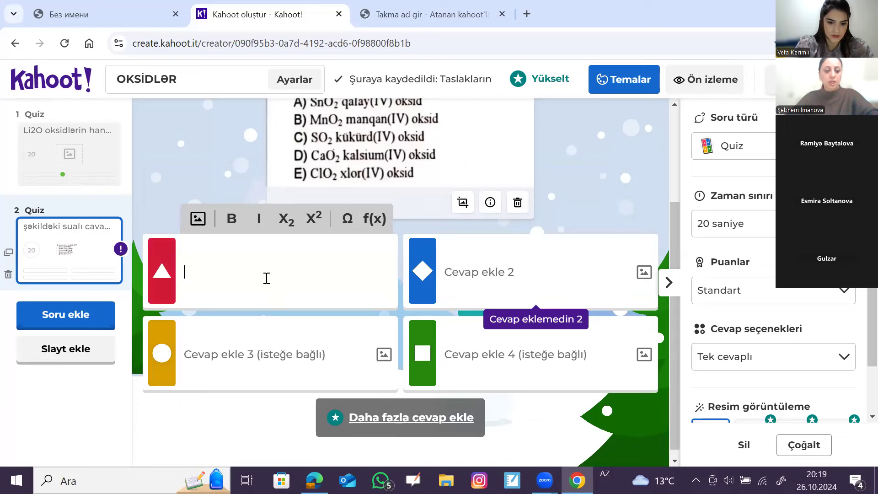
text(D)
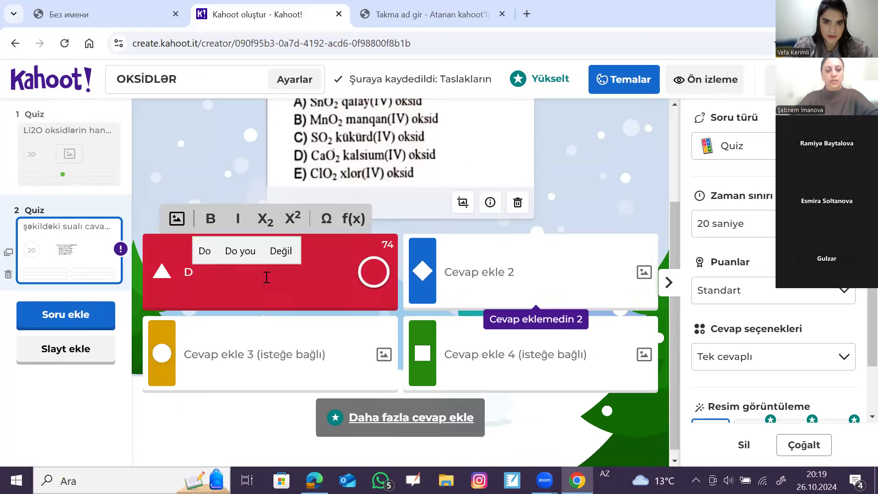
click(513, 269)
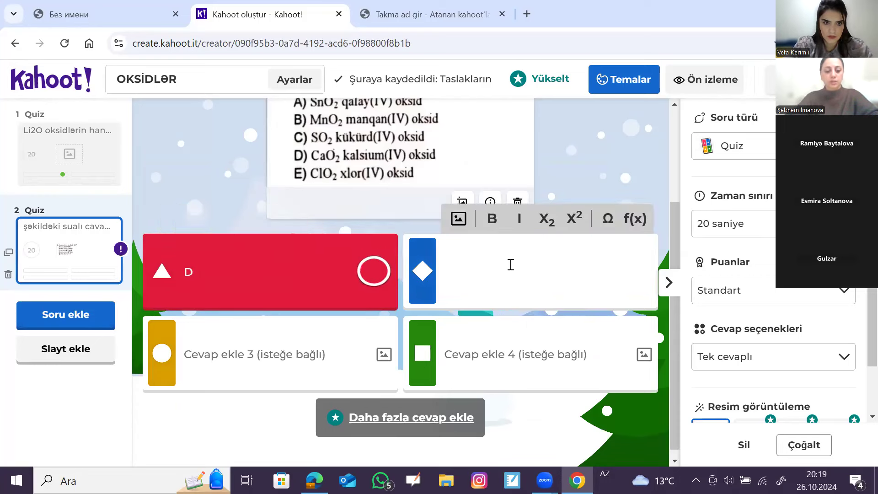
text(A)
Enter "B" as answer 3 and "C" as answer 4 of the second question, and mark "D" as correct.
click(287, 351)
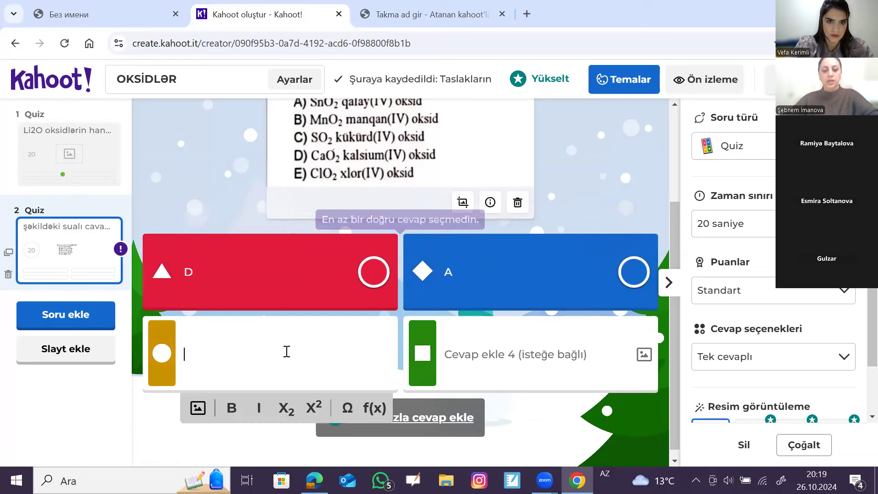
text(B)
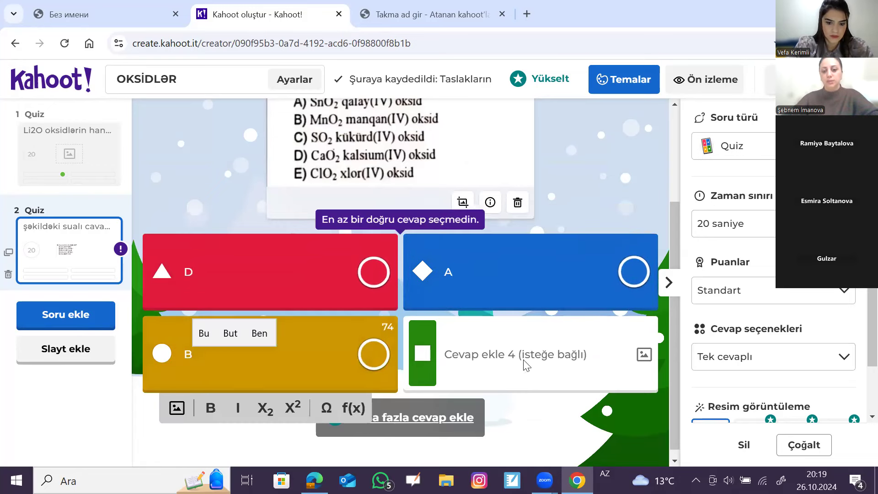
click(523, 357)
text(C)
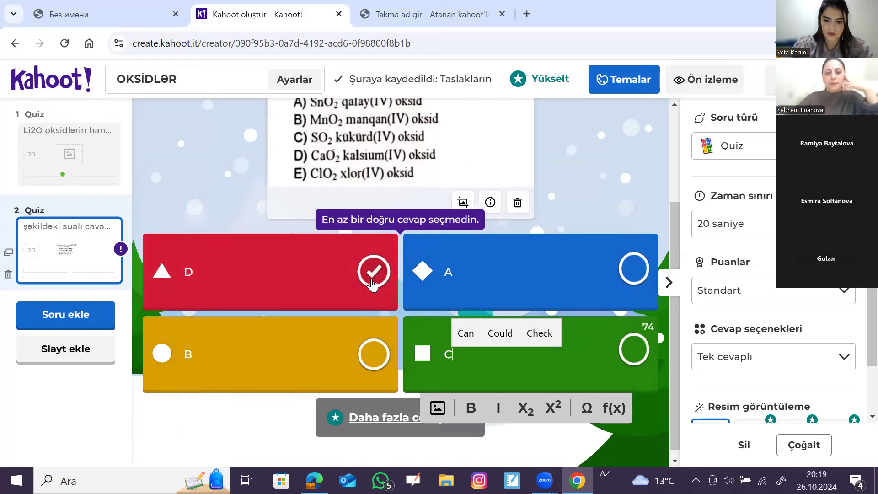
click(375, 276)
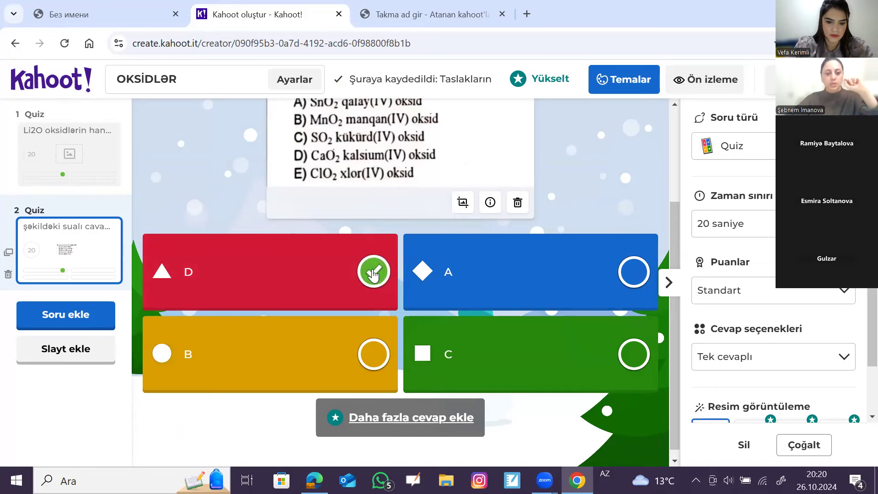
scroll(373, 274, up, 3)
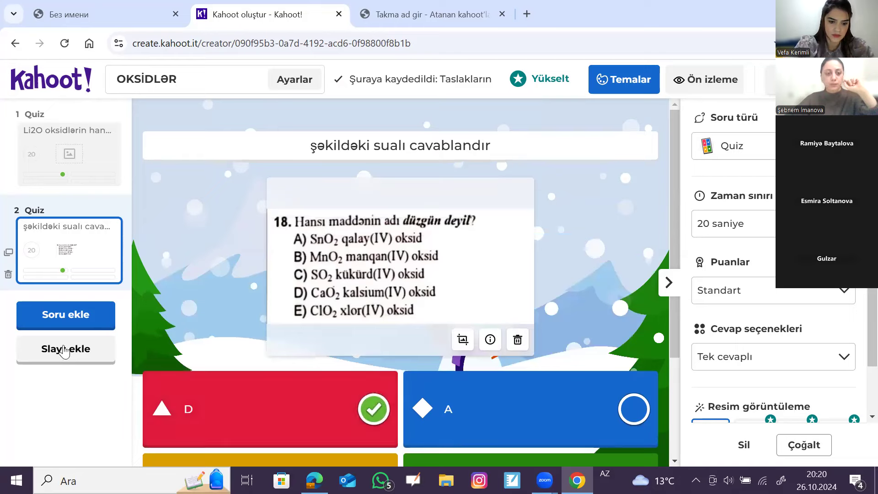
Add a Doğru/Yanlış question as the third question with the text "Fe2O3 əsasi oksiddir".
click(62, 321)
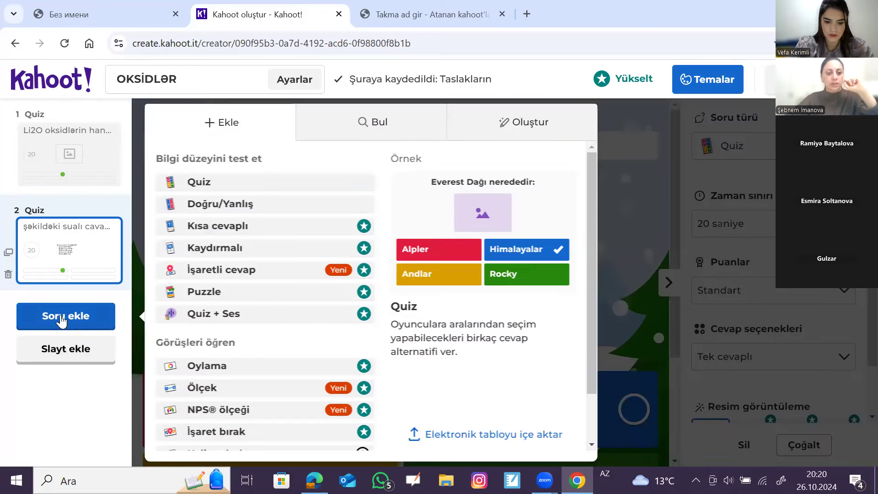
click(237, 203)
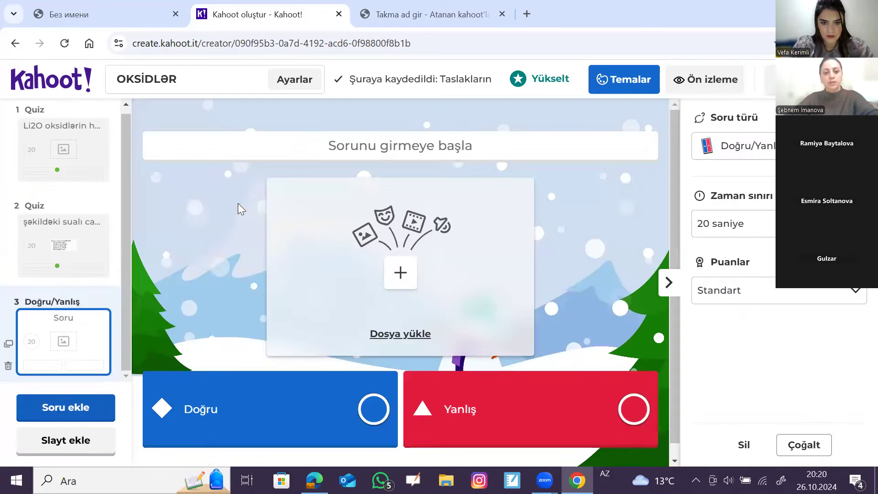
click(295, 144)
text(F)
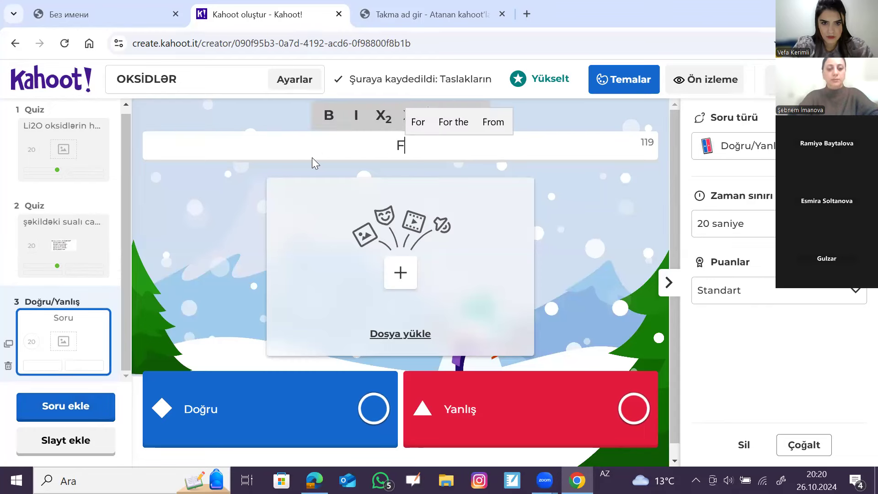
text(e2)
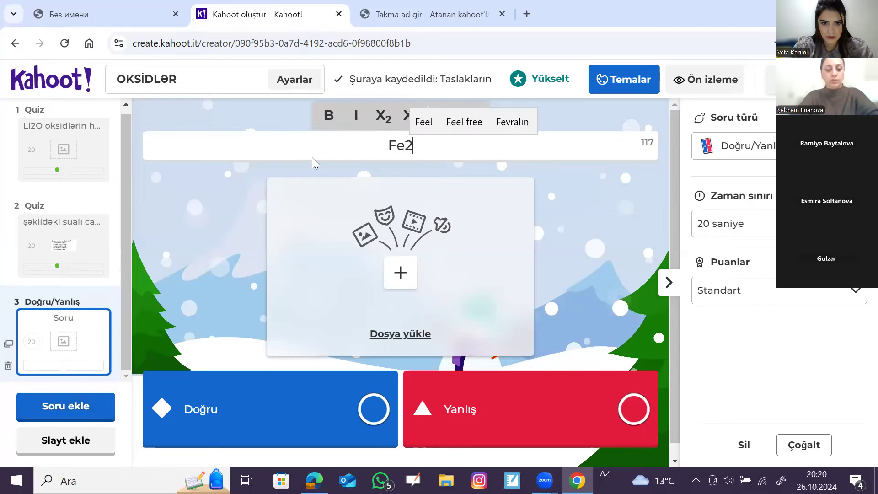
text(O3)
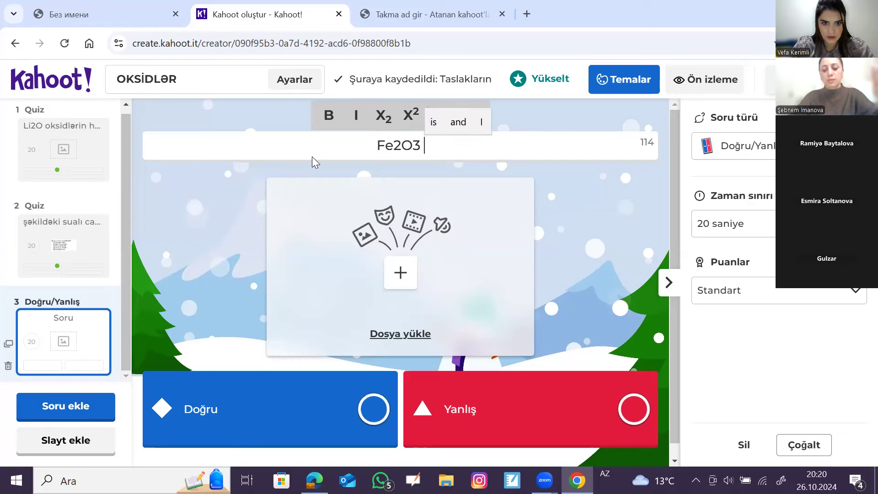
text( ISASİ)
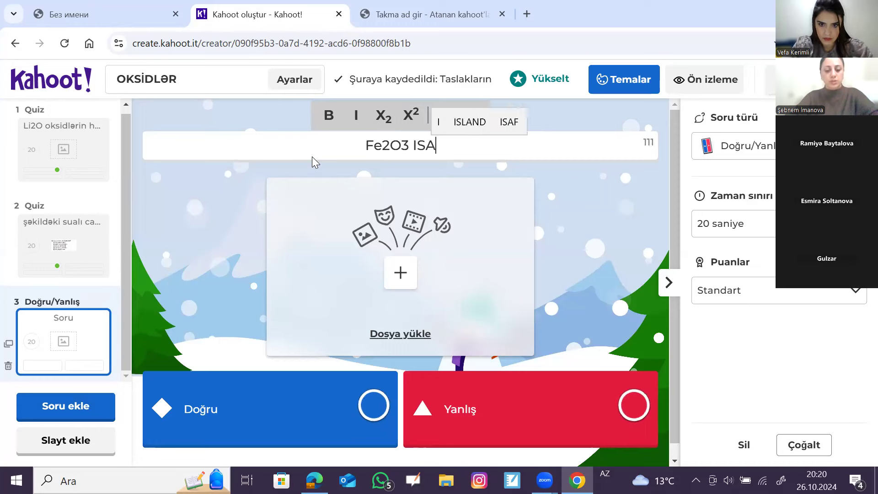
key(BackSpace)
key(BackSpace)
key(BackSpace)
key(BackSpace)
key(BackSpace)
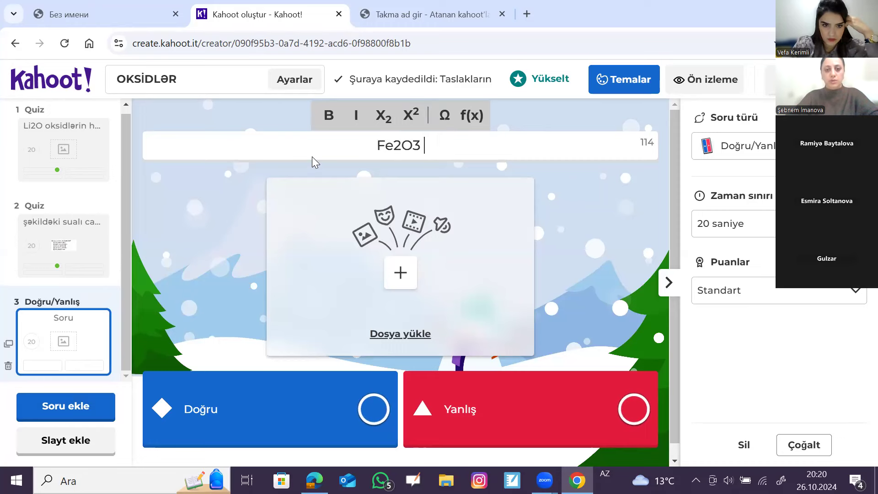
text(Ə)
key(BackSpace)
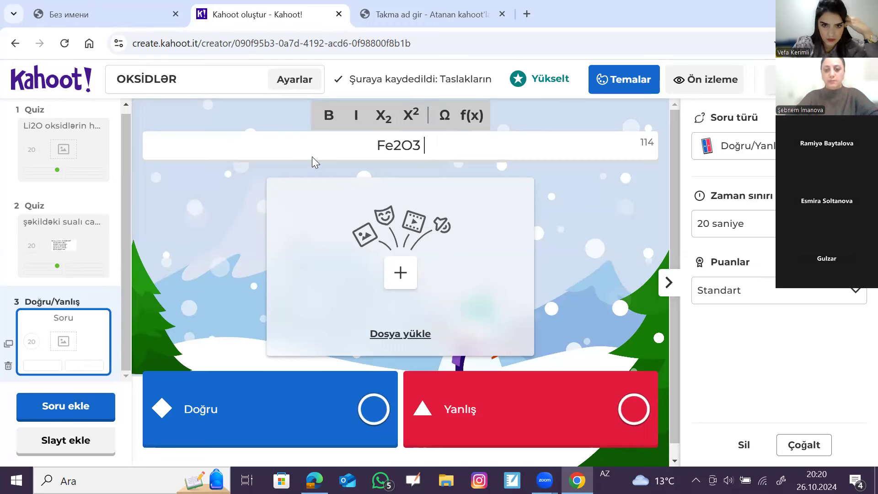
text(əsasi )
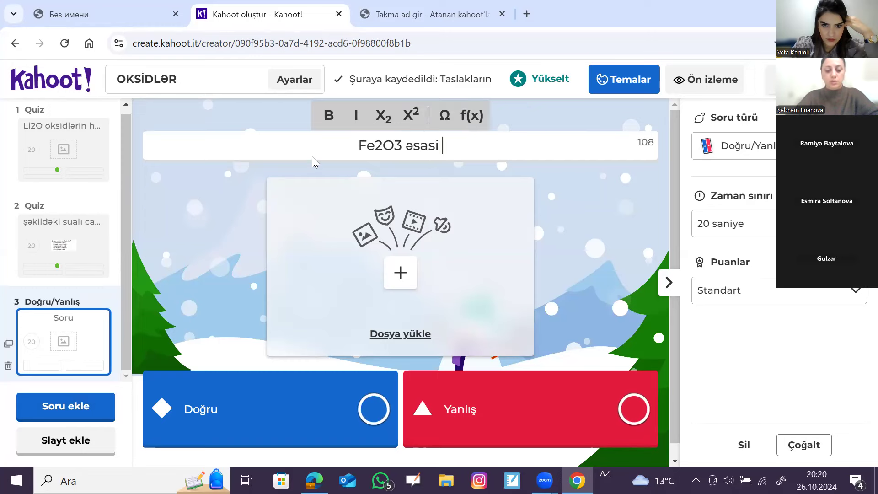
text(oksiddir)
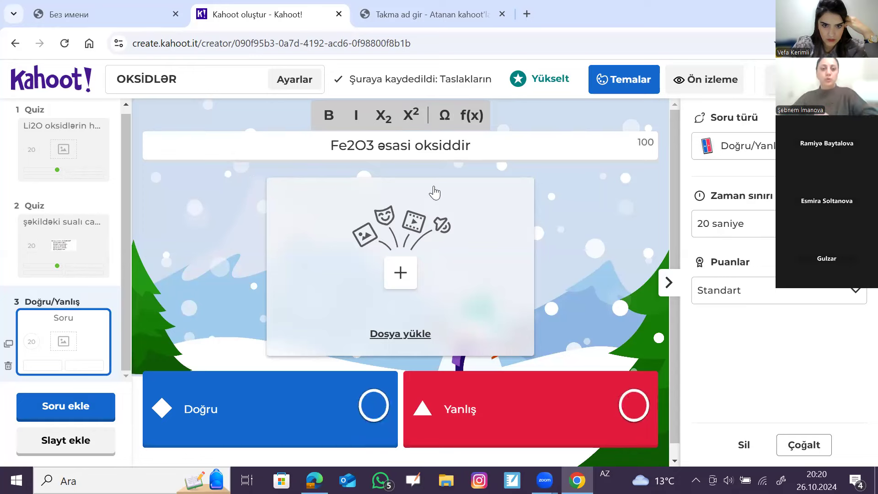
Mark "Yanlış" as the correct answer of the third question.
scroll(494, 209, down, 1)
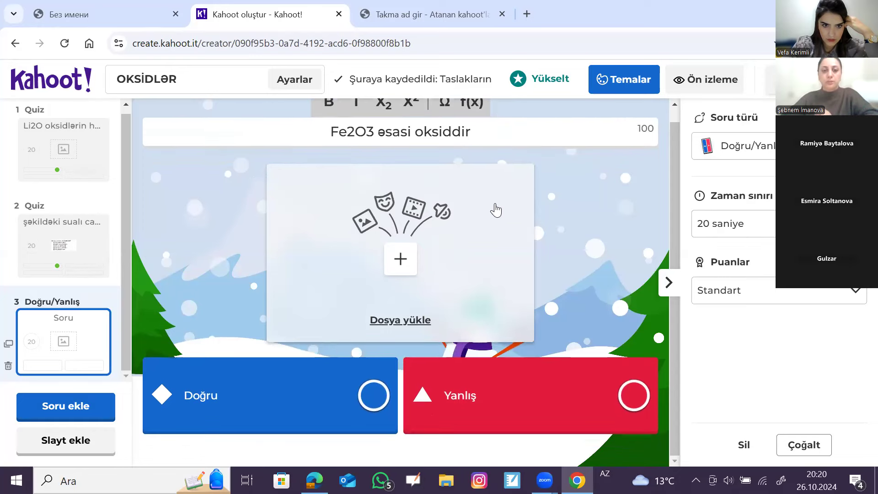
click(637, 398)
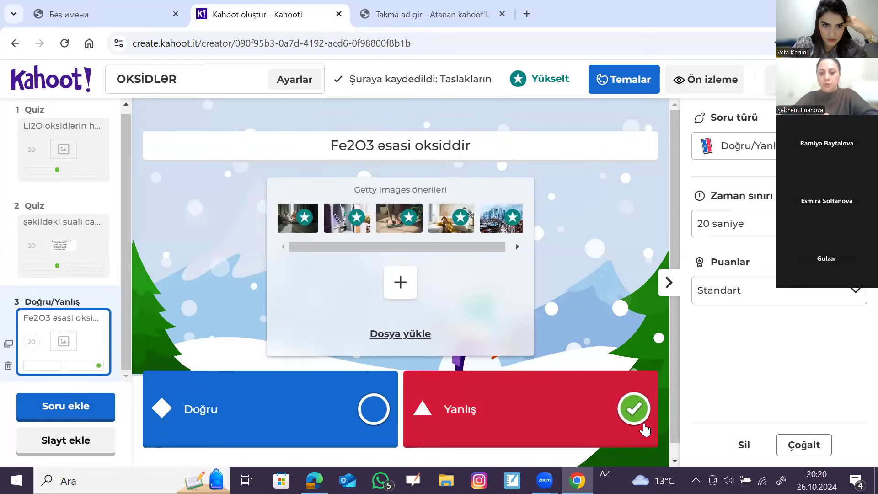
scroll(613, 365, down, 1)
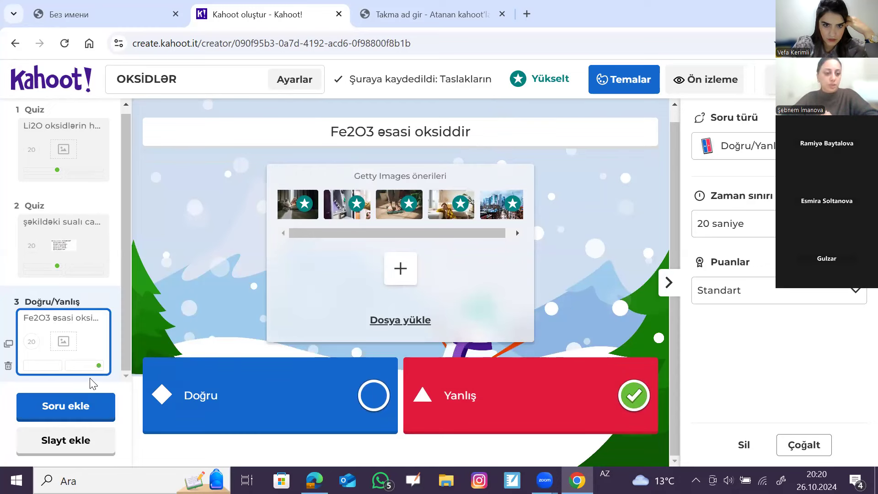
scroll(76, 266, up, 1)
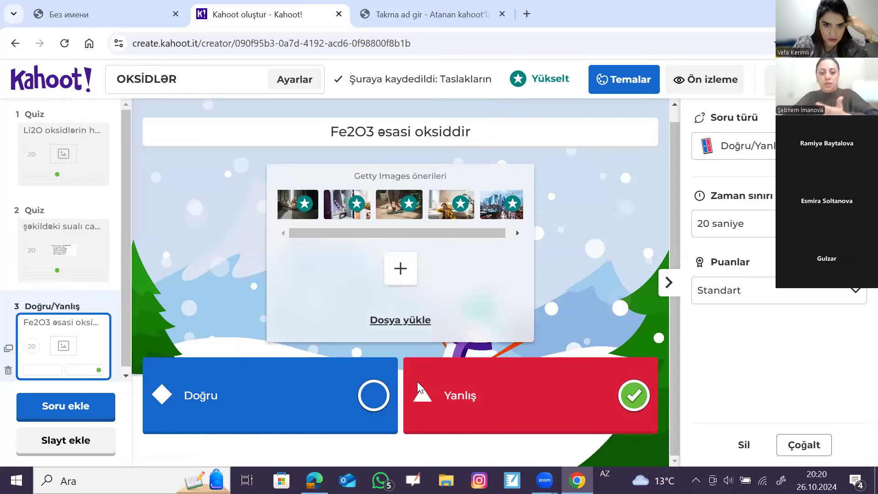
Try a time limit of 45 saniye for the third question.
click(732, 223)
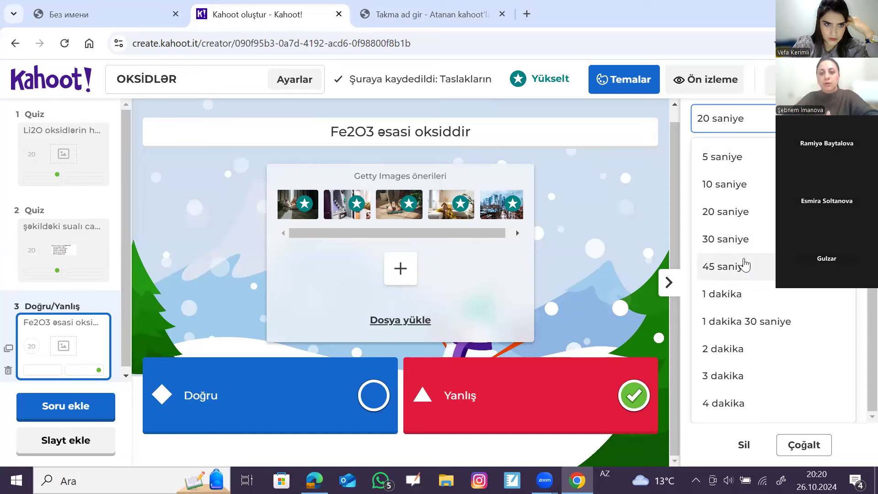
click(519, 154)
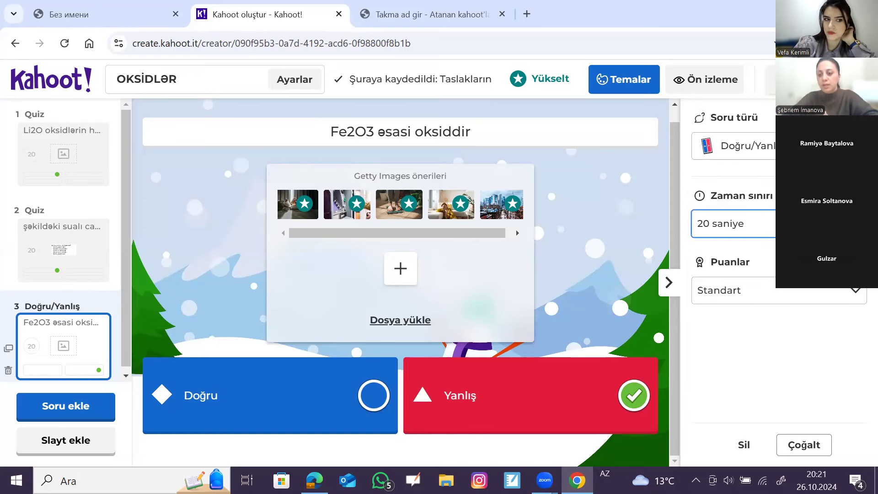
click(732, 223)
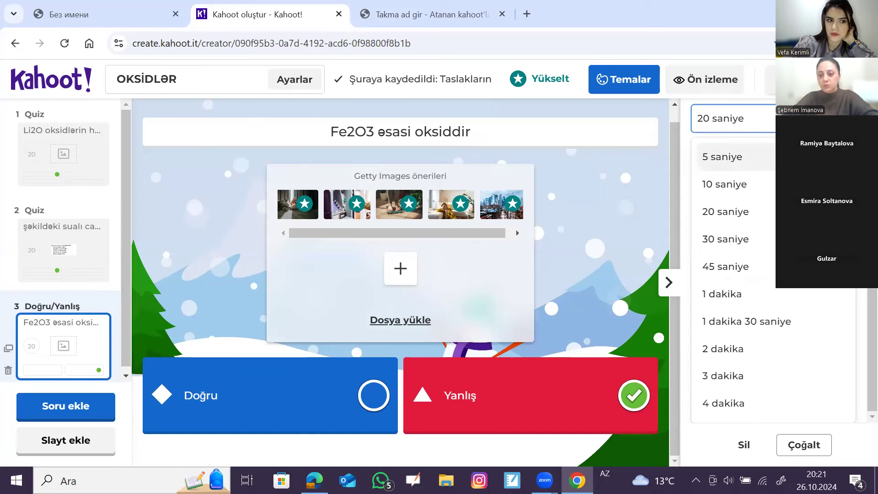
click(747, 291)
click(731, 223)
click(753, 267)
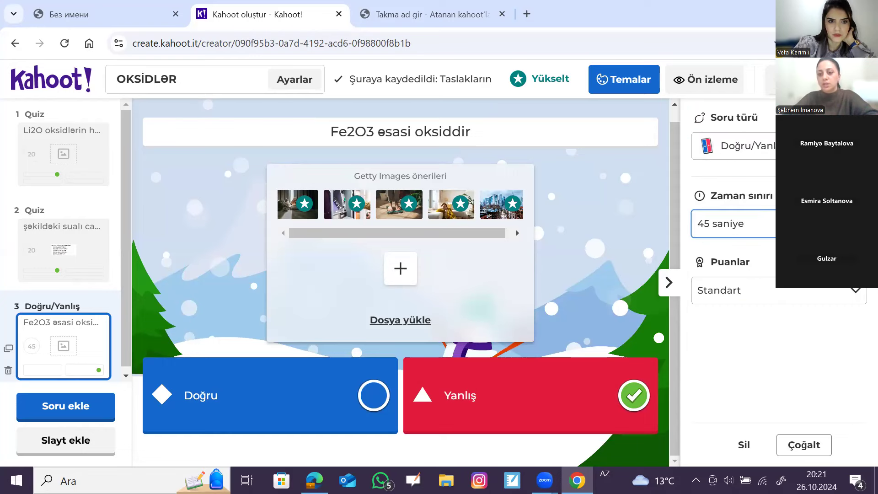
Set the time limit of the third and second questions to 30 saniye, and open the first question.
click(732, 224)
click(750, 240)
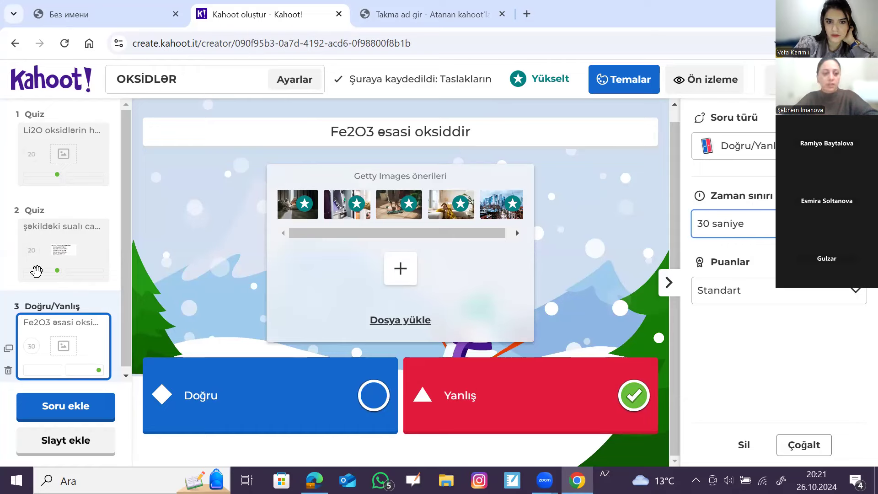
click(42, 248)
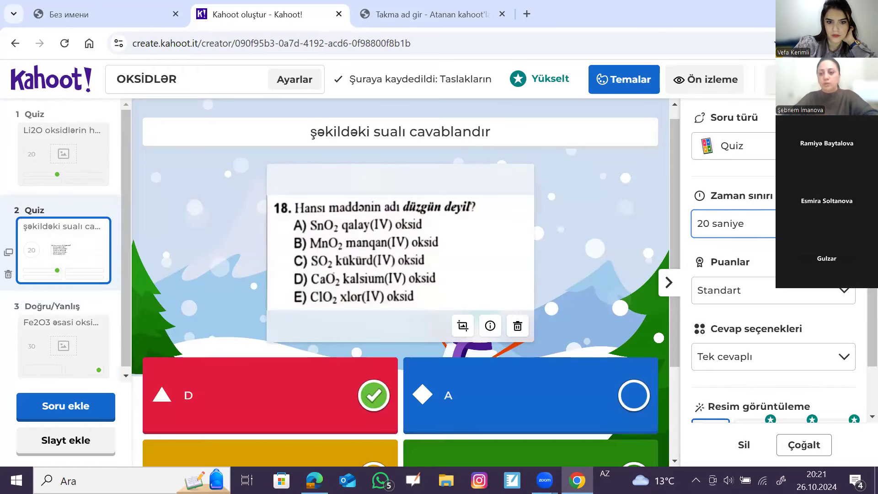
click(731, 223)
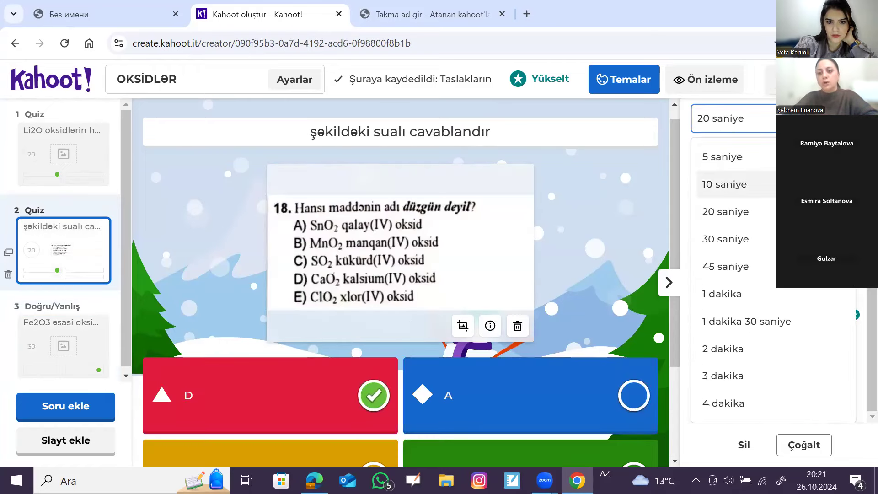
click(739, 241)
click(59, 169)
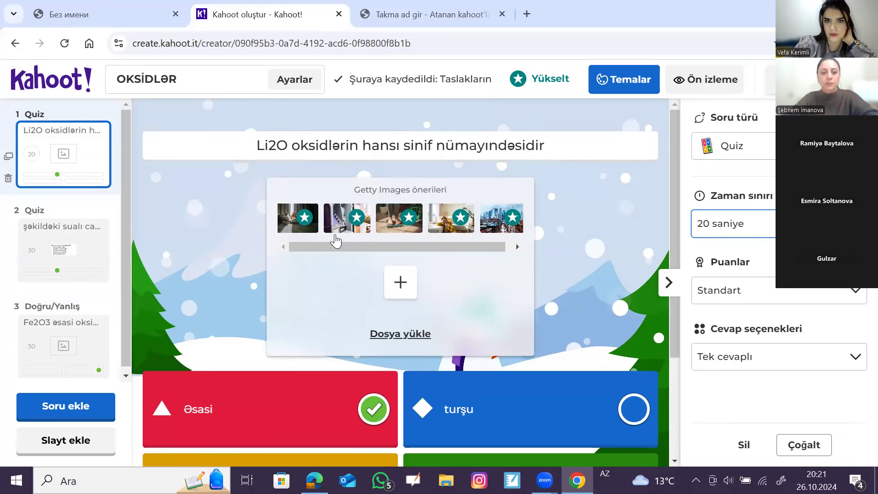
scroll(97, 311, down, 1)
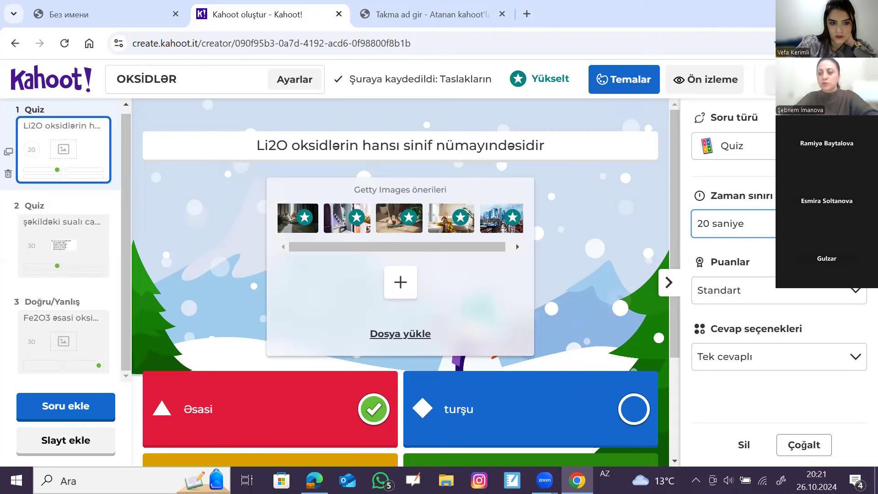
Save the OKSİDLƏR kahoot, copy its sharing link, and finish editing to return to the library.
click(791, 79)
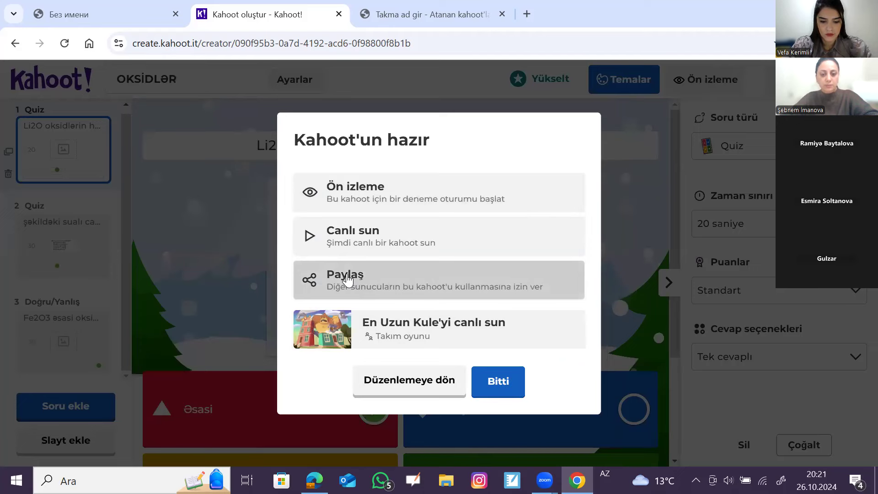
click(418, 284)
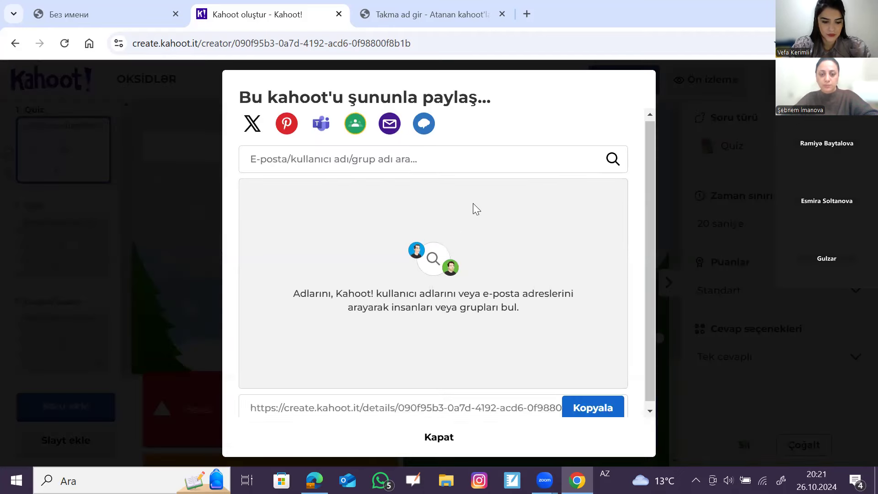
scroll(473, 203, down, 1)
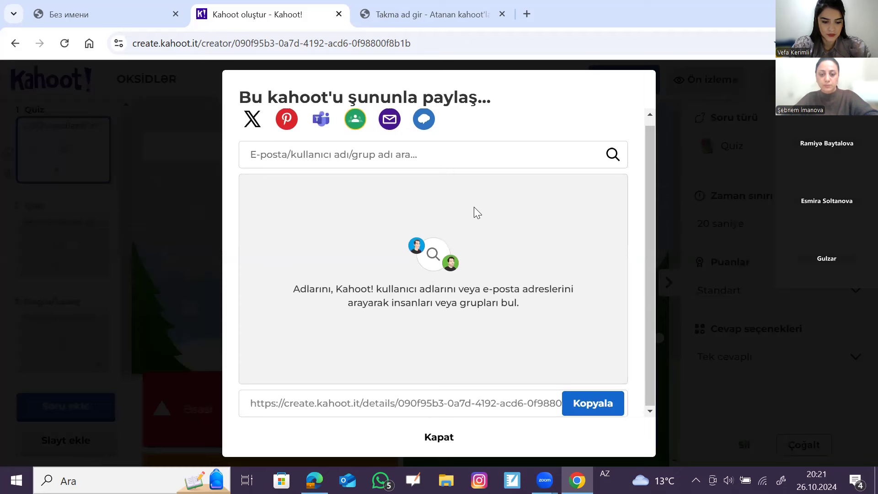
click(594, 405)
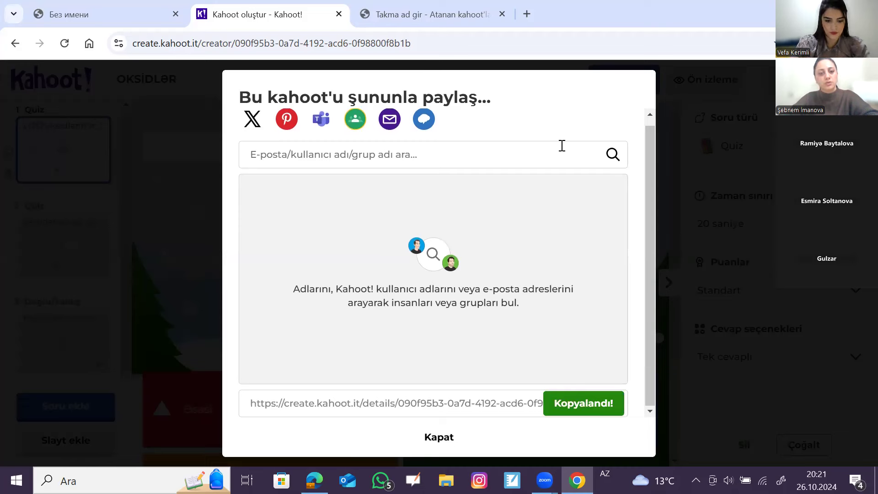
click(716, 178)
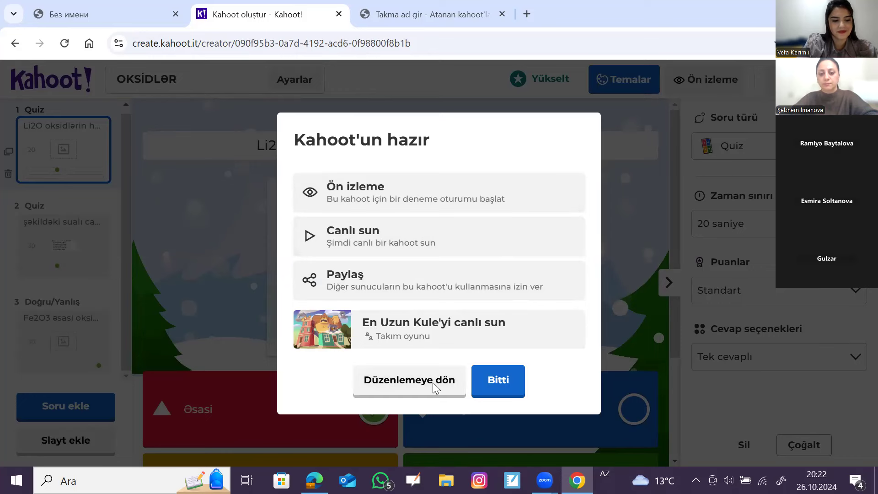
click(506, 383)
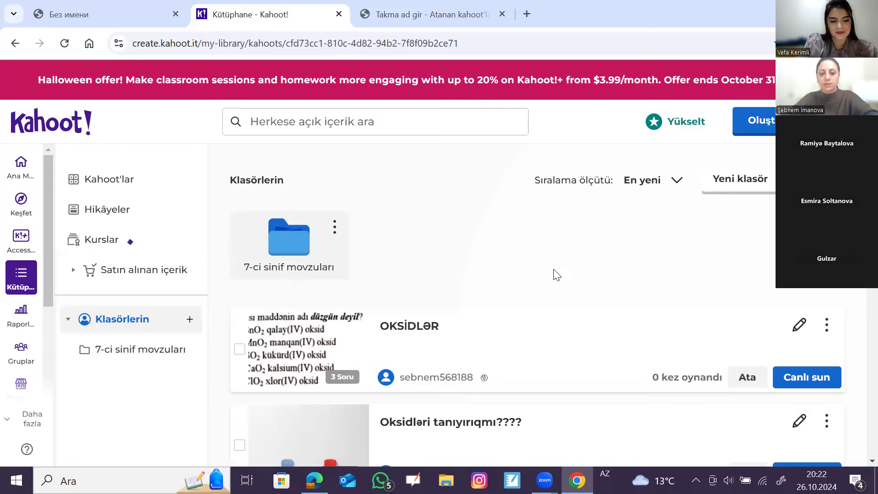
Look through the saved kahoots in the library and return to the OKSİDLƏR entry.
scroll(555, 274, down, 4)
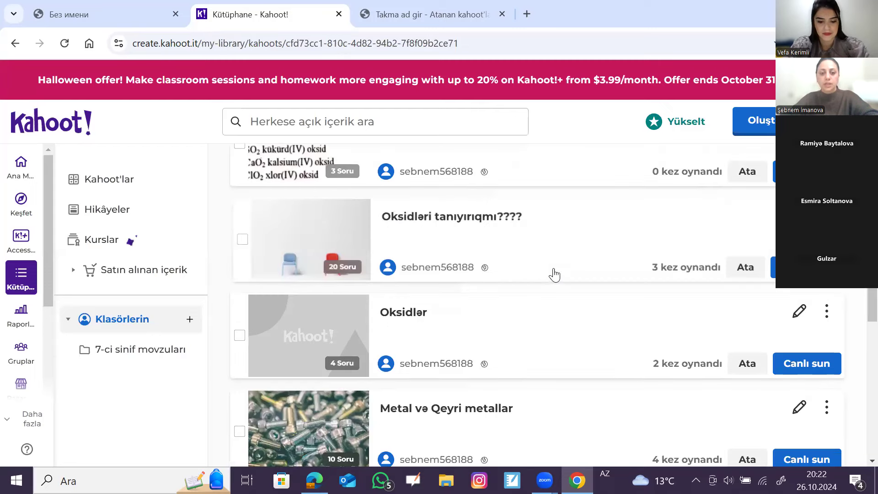
scroll(469, 271, up, 3)
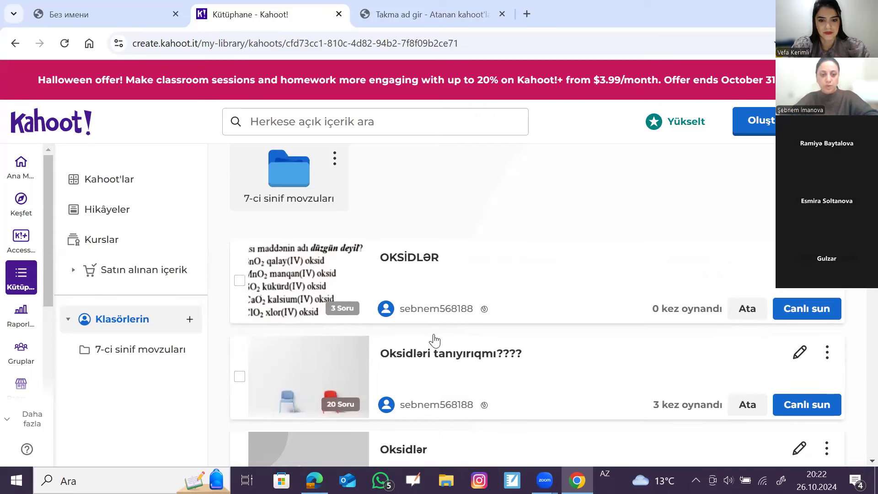
scroll(435, 341, down, 8)
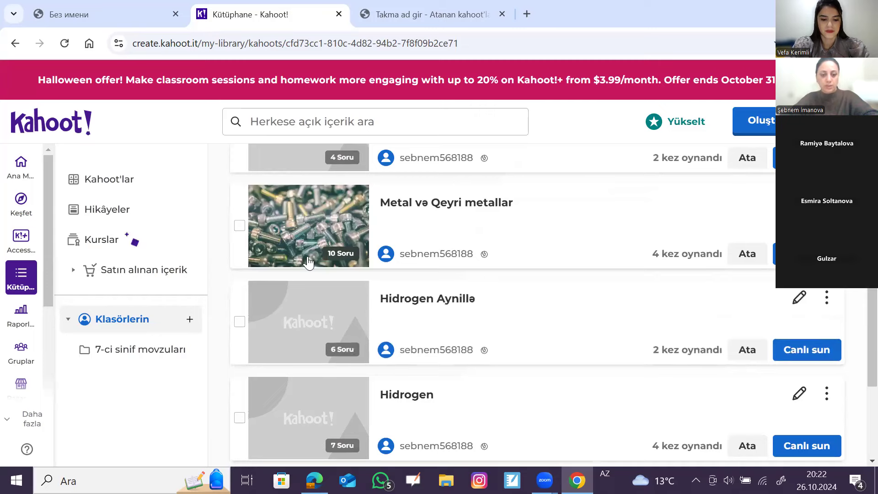
scroll(340, 290, down, 2)
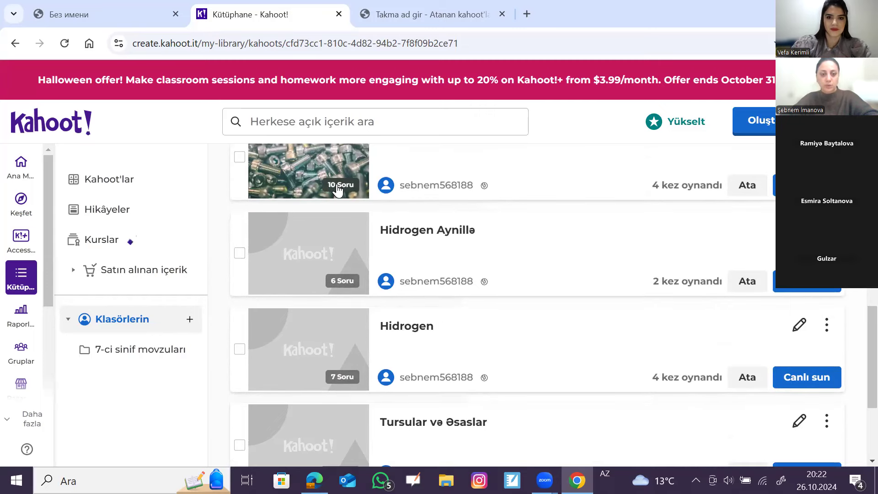
scroll(435, 294, up, 3)
scroll(532, 301, up, 2)
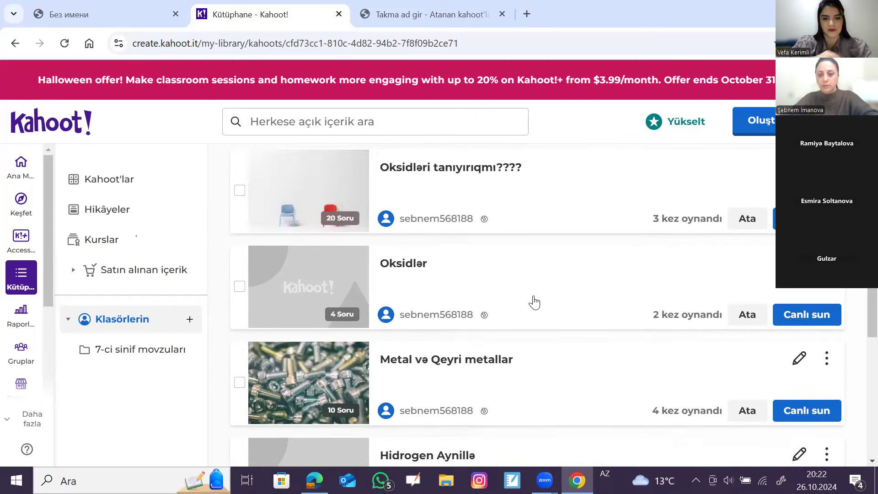
scroll(534, 302, up, 6)
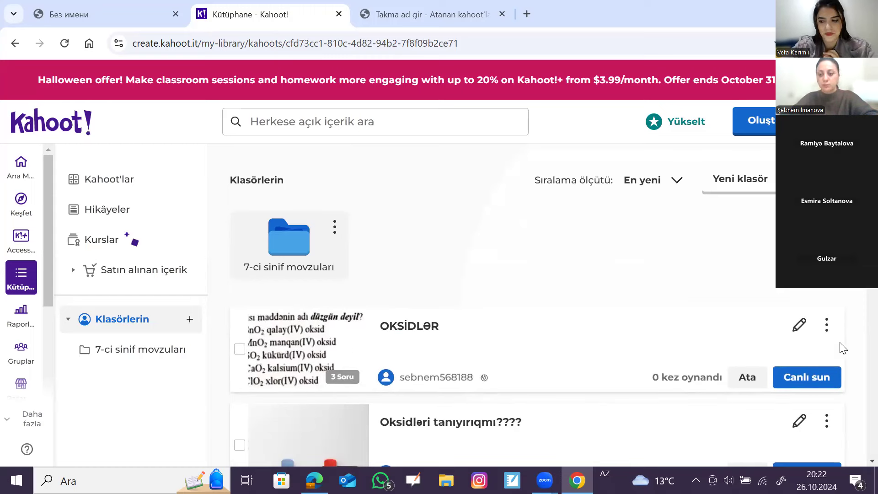
Edit the OKSİDLƏR kahoot, moving the true/false question Fe2O3 əsasi oksiddir to second place, and save it.
click(799, 326)
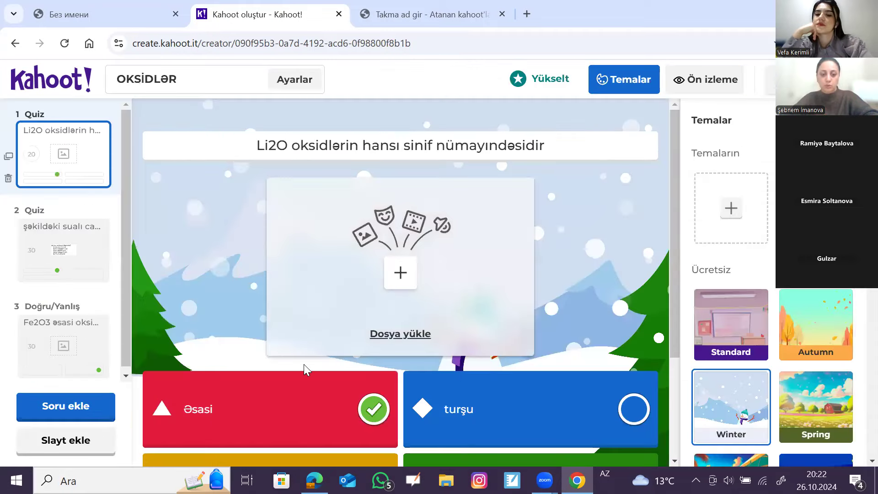
scroll(303, 364, down, 3)
drag(59, 339, 69, 297)
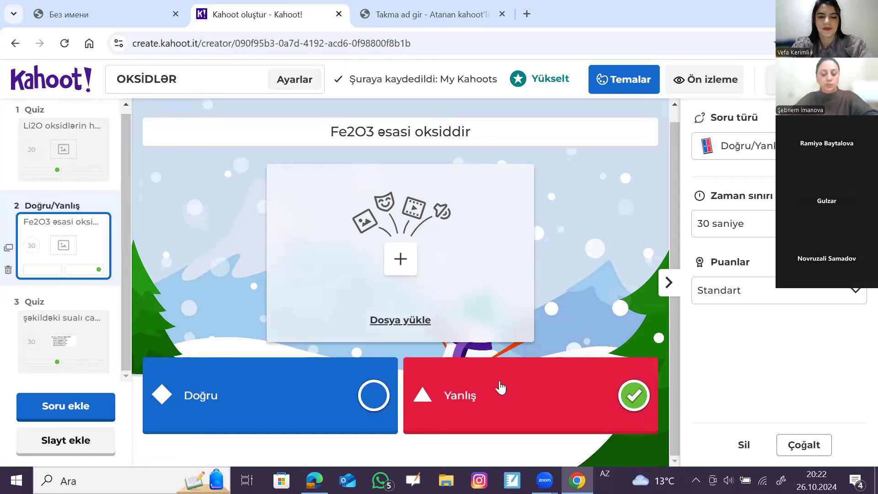
click(792, 80)
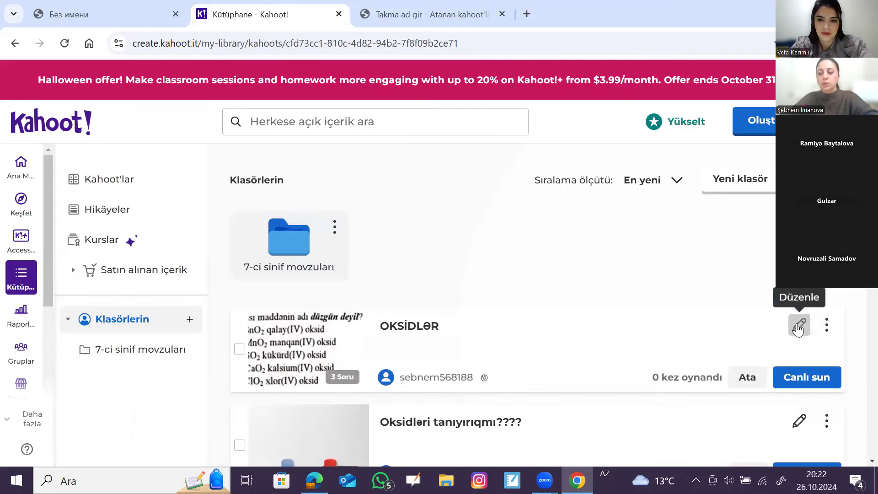
Copy the sharing link of the OKSİDLƏR kahoot from its library entry and dismiss the sharing dialog.
click(827, 327)
scroll(803, 410, down, 3)
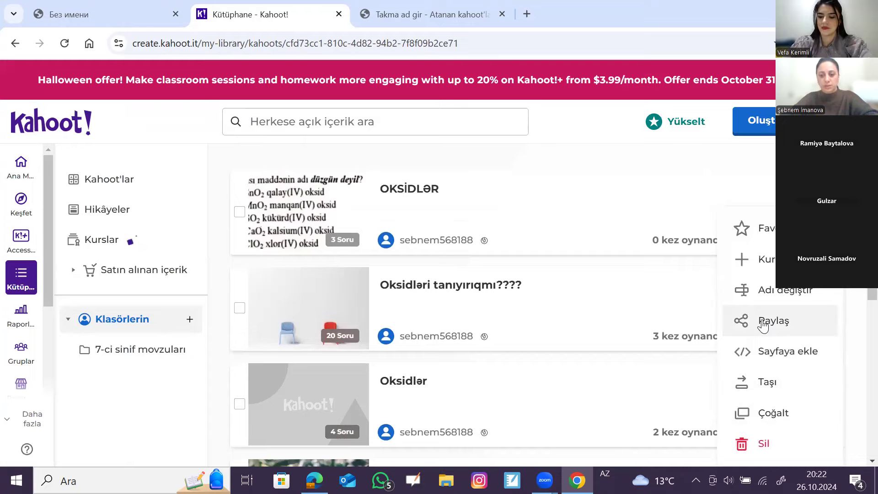
click(769, 323)
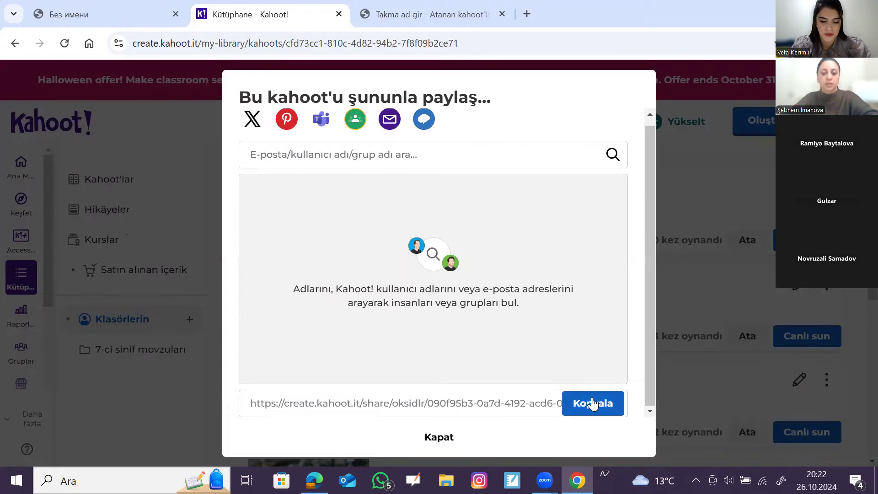
click(592, 399)
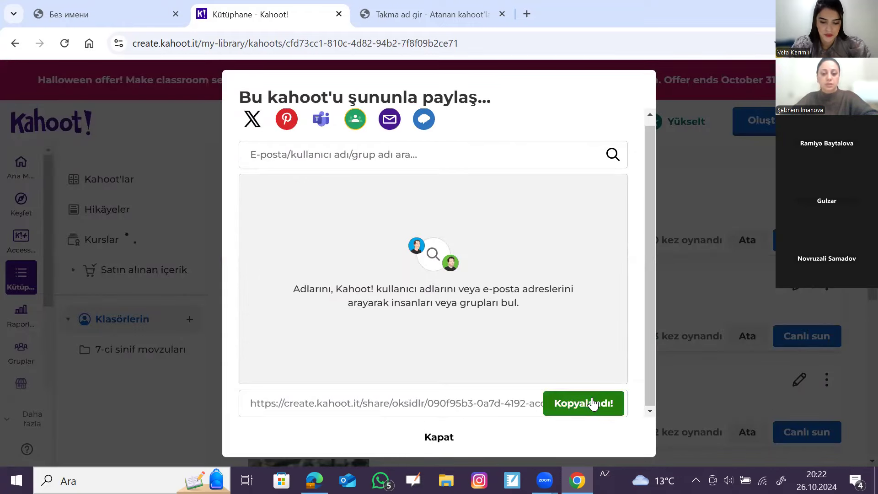
click(711, 199)
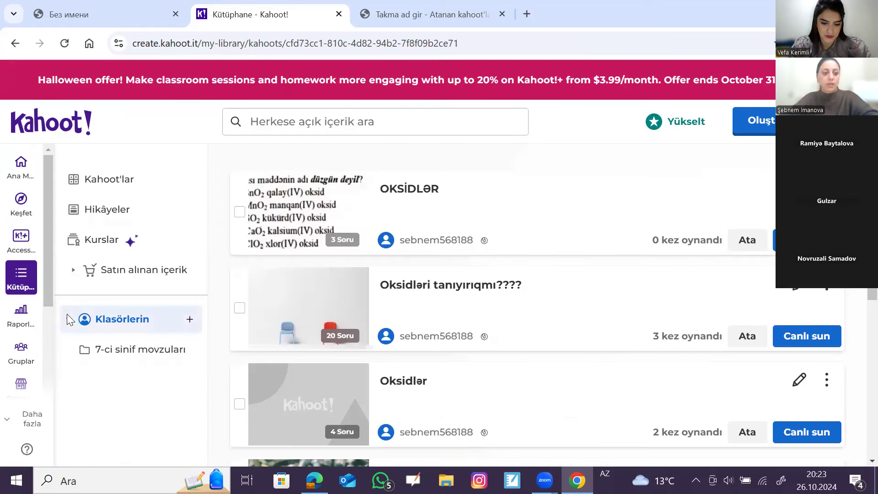
Open the details of the OKSİDLƏR kahoot from the full library list and start assigning it to players.
click(22, 283)
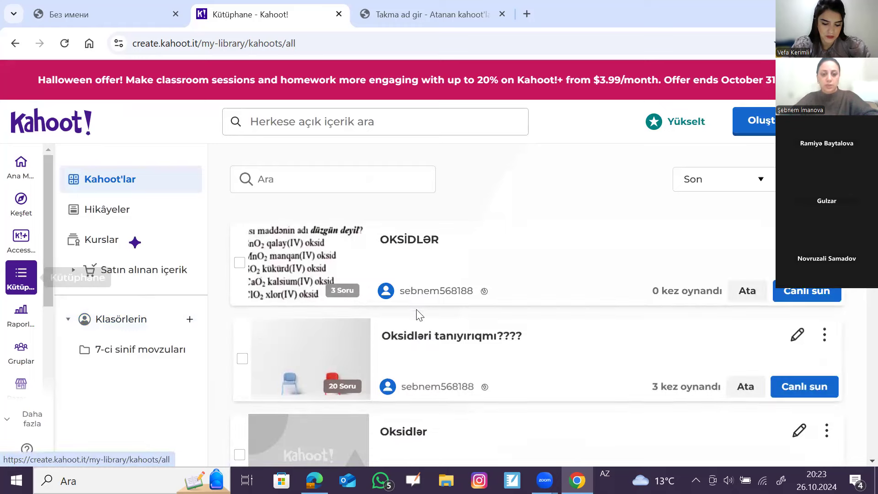
scroll(543, 226, down, 3)
scroll(544, 225, up, 3)
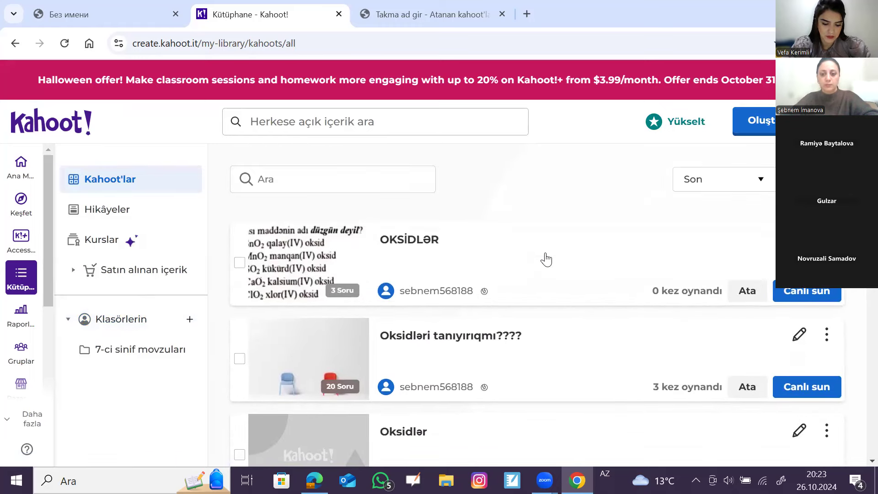
click(540, 258)
scroll(176, 313, down, 2)
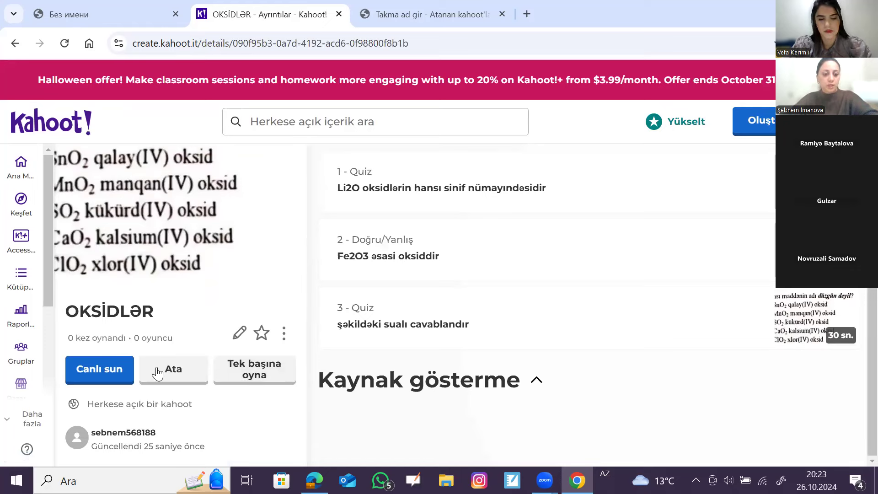
click(186, 374)
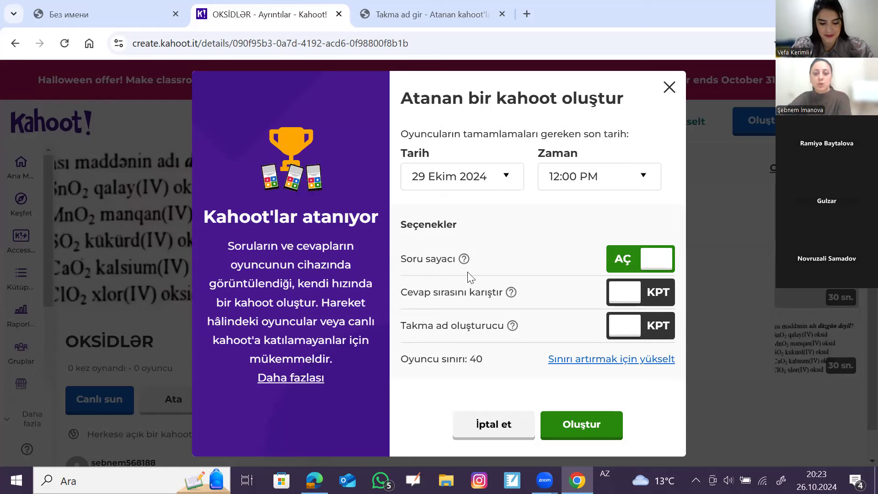
Try 26 Ekim 2024 as the assignment's deadline date, return it to 29 Ekim 2024, and look through the deadline times.
key(alt+Down)
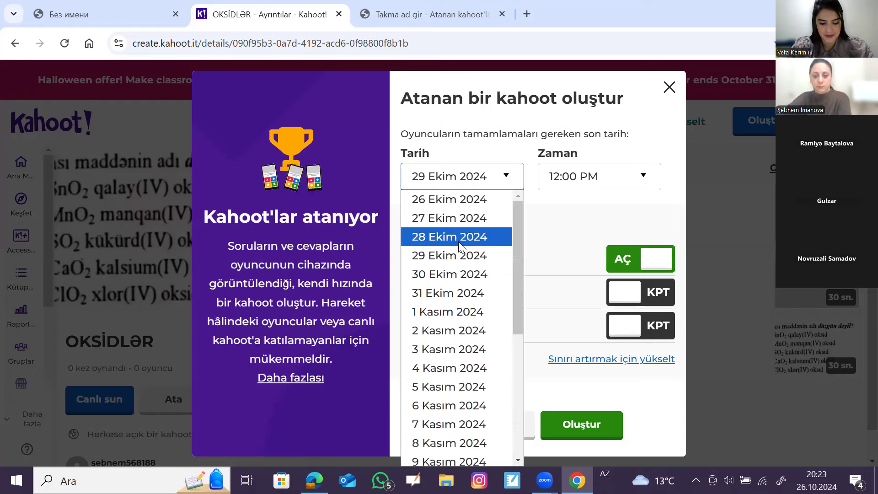
click(455, 201)
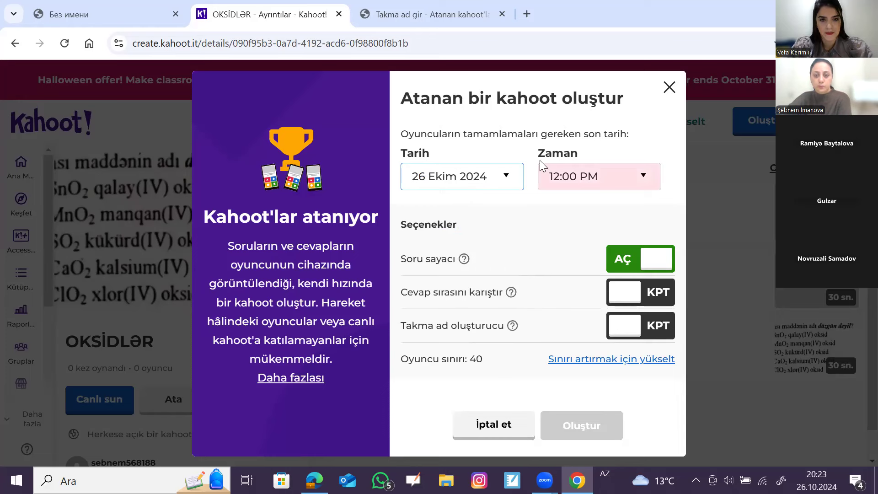
click(507, 177)
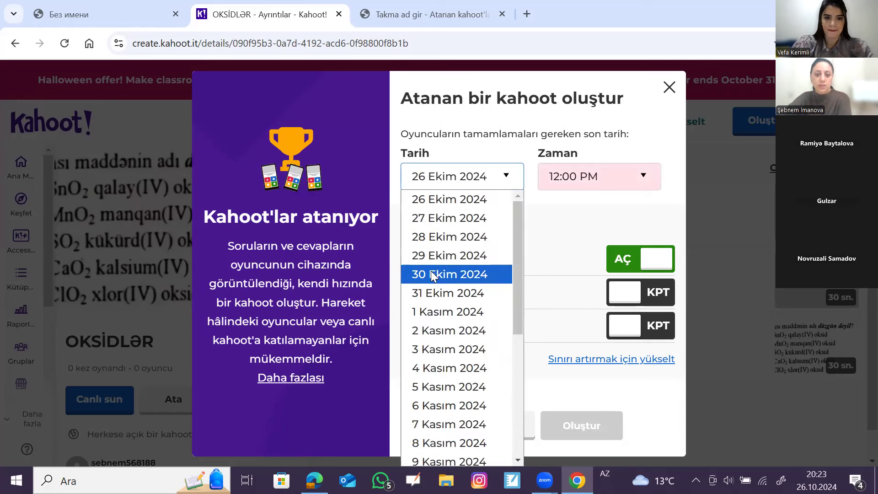
click(434, 256)
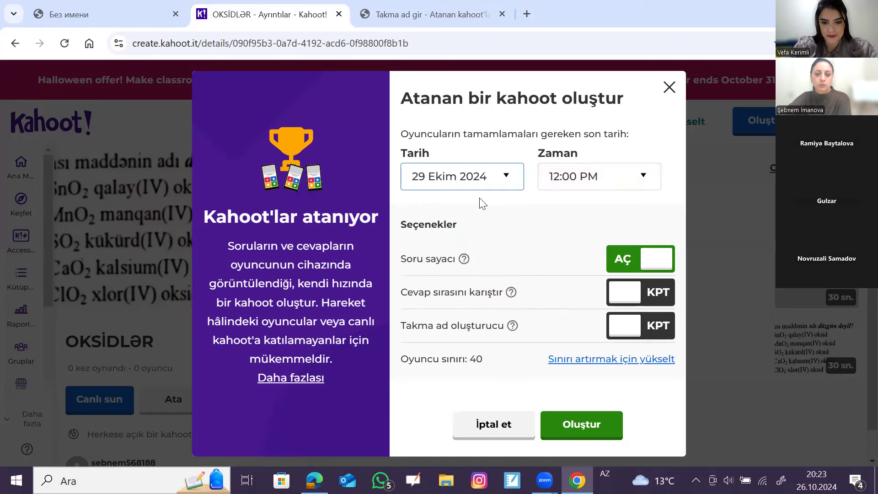
click(642, 182)
click(492, 237)
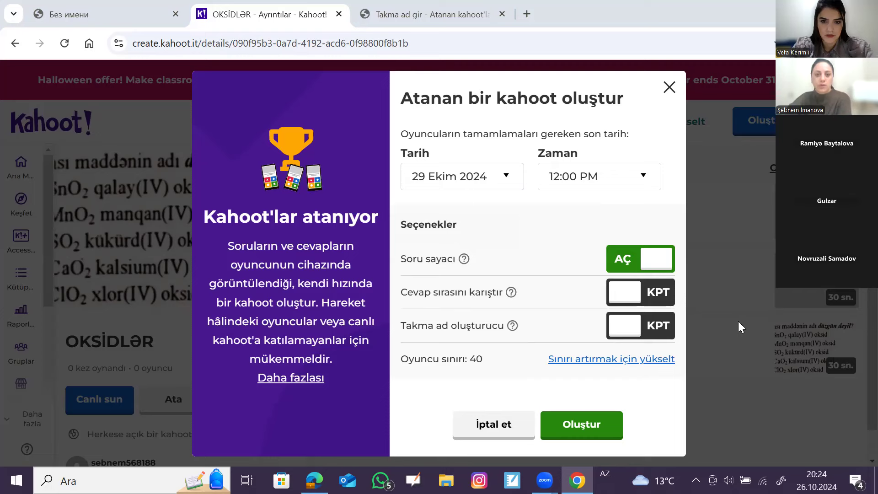
Create the assigned kahoot with the 29 Ekim 2024, 12:00 PM deadline and copy its challenge URL.
click(577, 423)
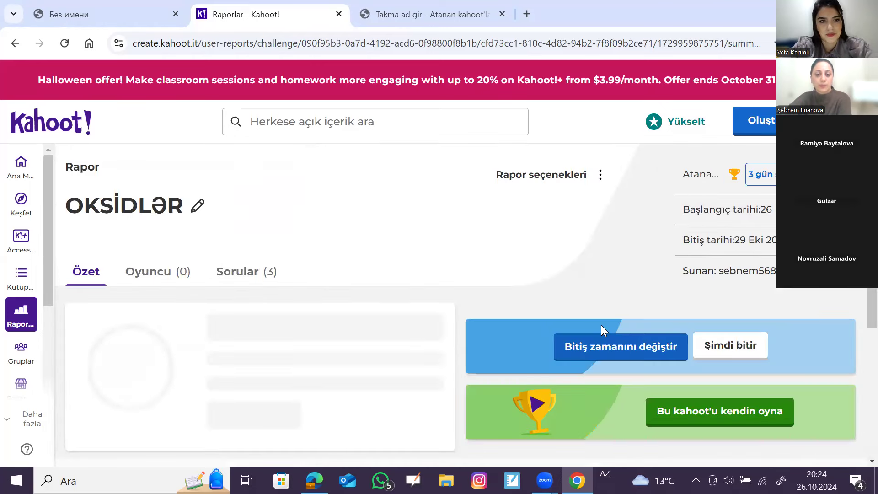
scroll(531, 266, down, 5)
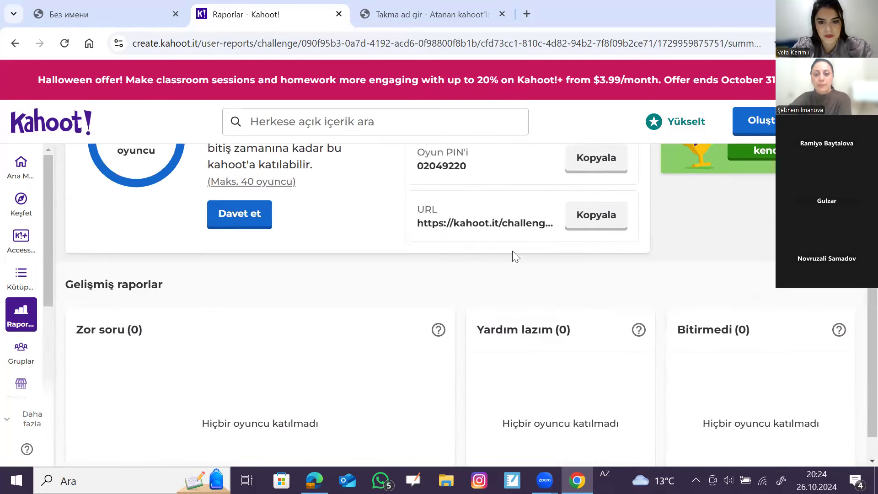
click(608, 212)
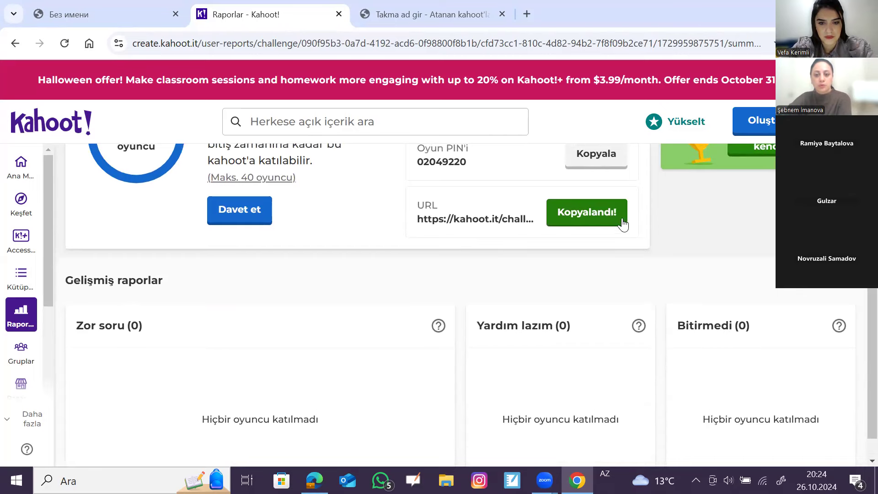
scroll(623, 224, up, 1)
scroll(624, 227, up, 1)
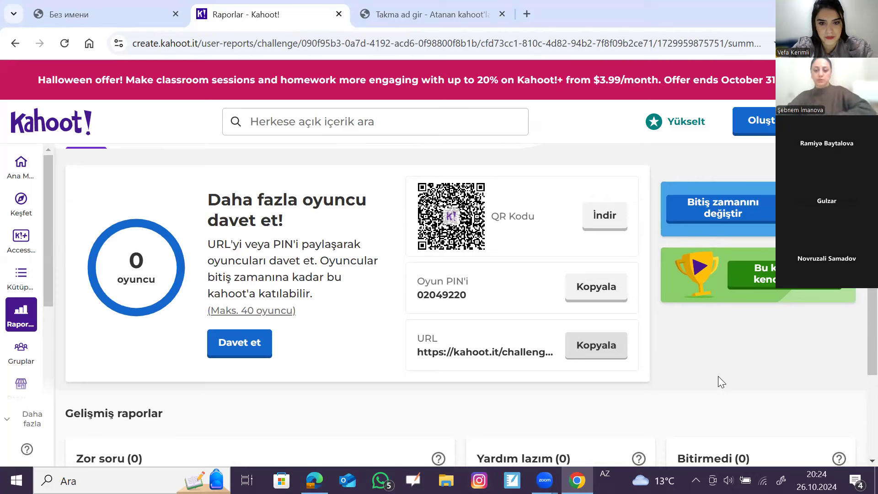
click(589, 354)
Review the invitation options and advanced reports in the OKSİDLƏR assignment report, and open its player list.
scroll(698, 336, up, 3)
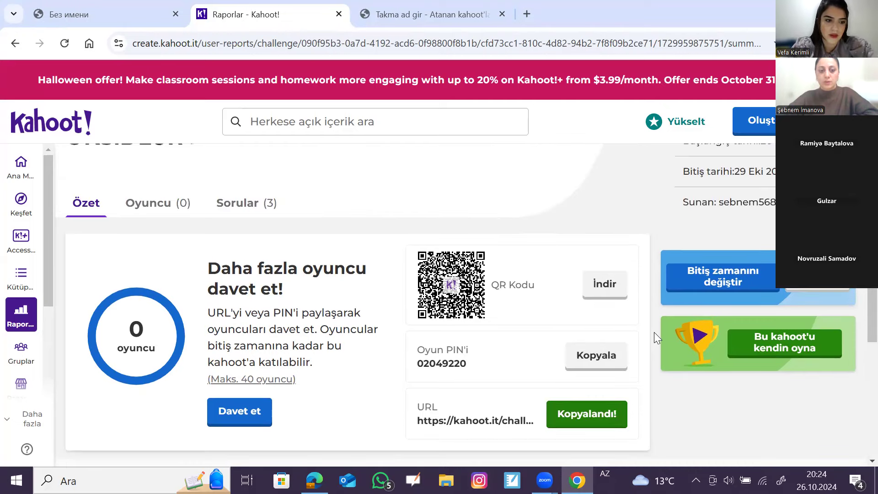
scroll(574, 389, down, 4)
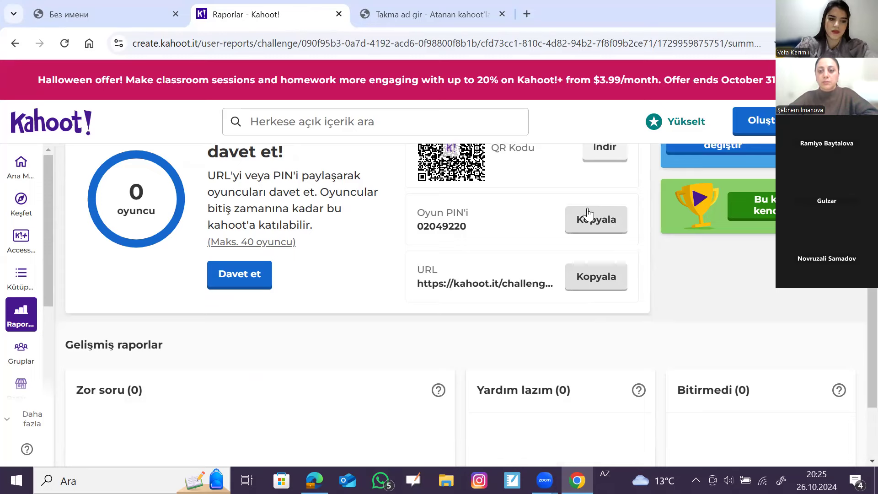
scroll(568, 254, up, 3)
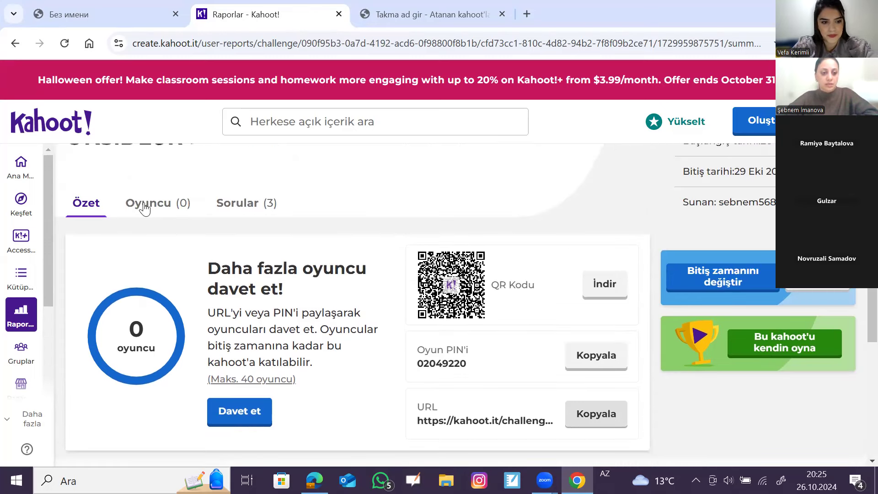
scroll(414, 258, up, 2)
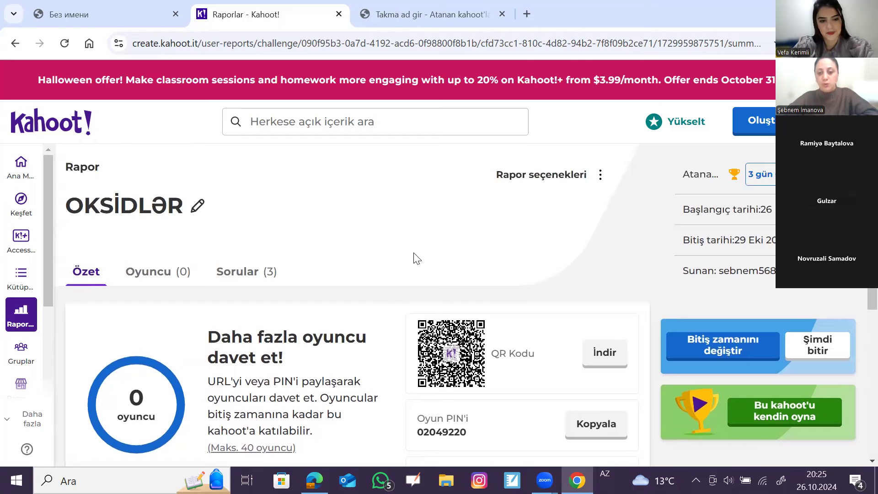
scroll(553, 298, down, 5)
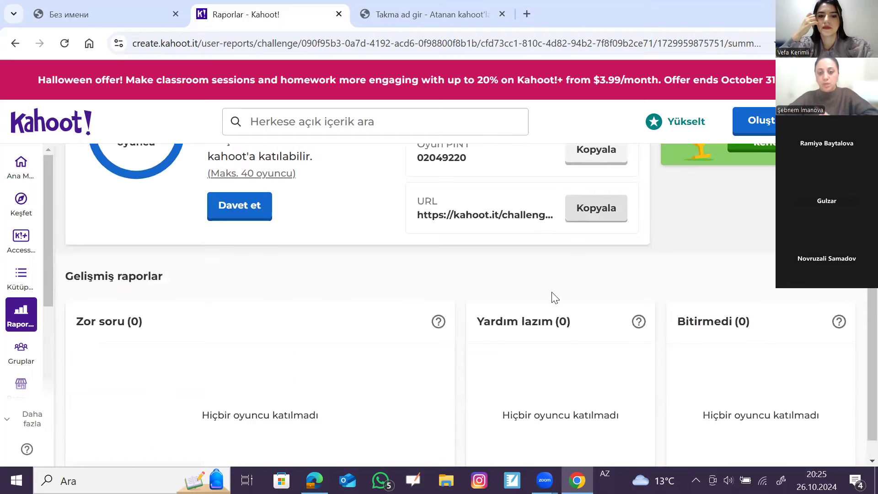
scroll(489, 211, up, 5)
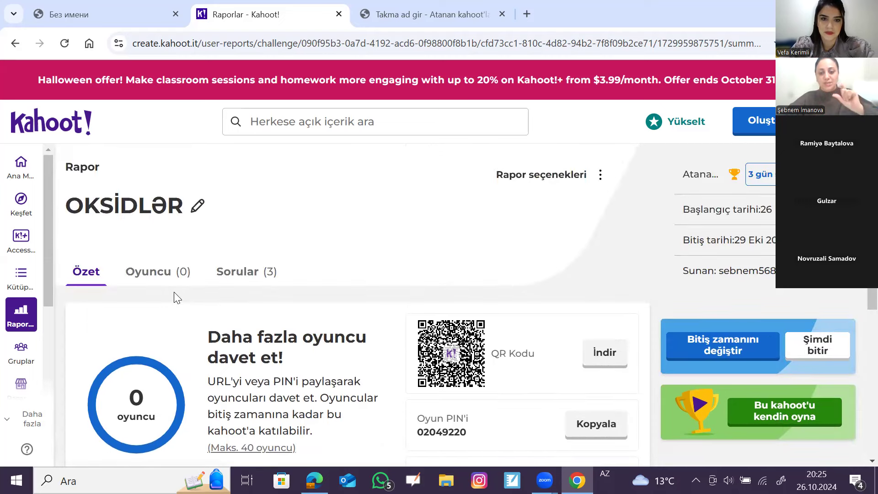
click(149, 275)
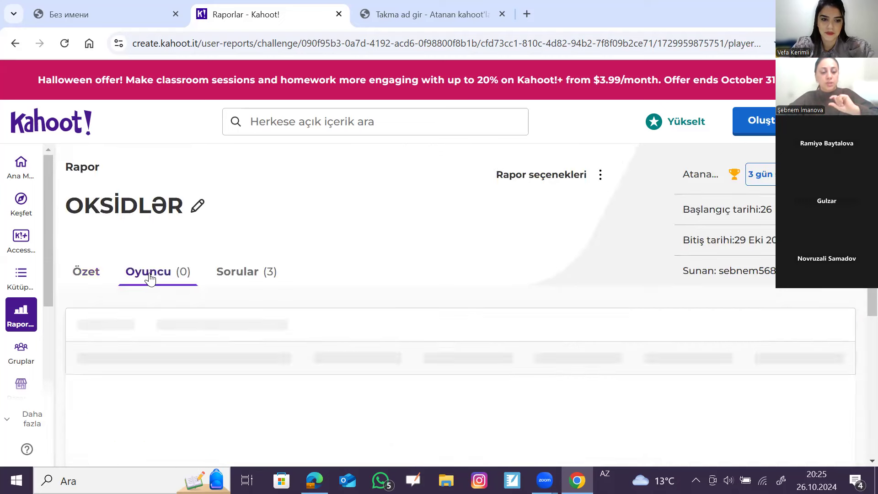
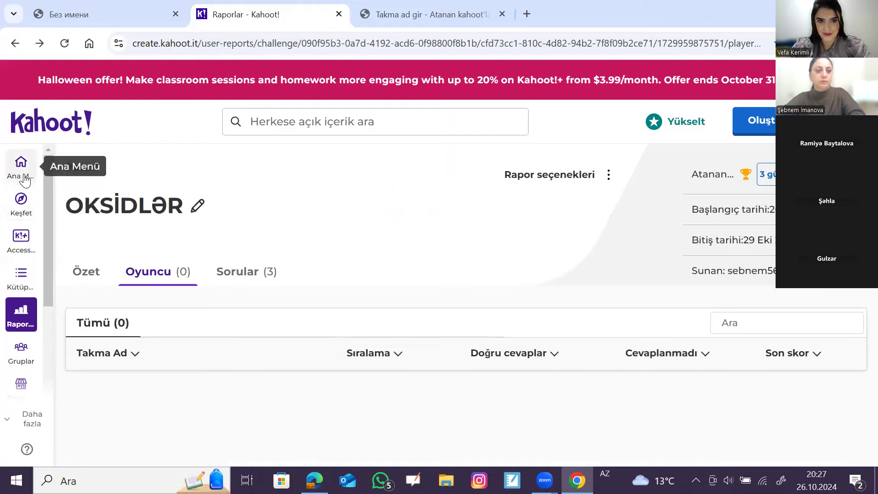
View the home page and the teacher plans in the Kahootopia offer, and return to the OKSİDLƏR report.
click(21, 165)
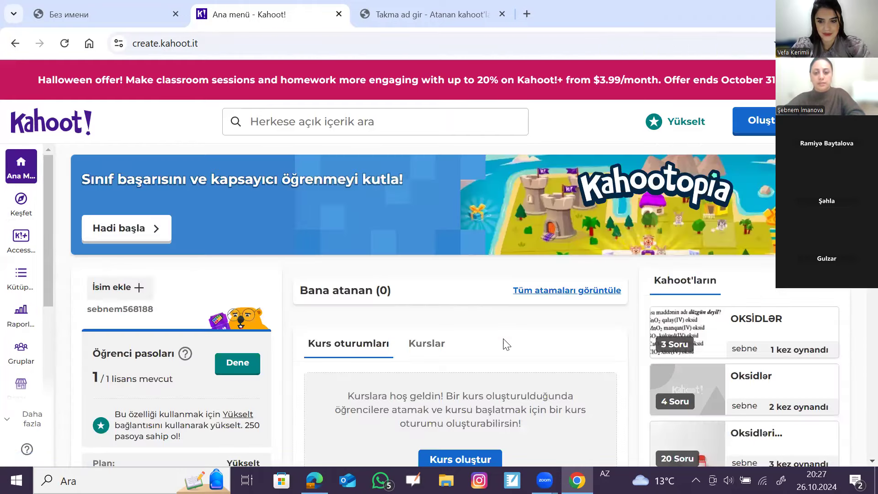
scroll(527, 329, down, 4)
scroll(683, 279, up, 3)
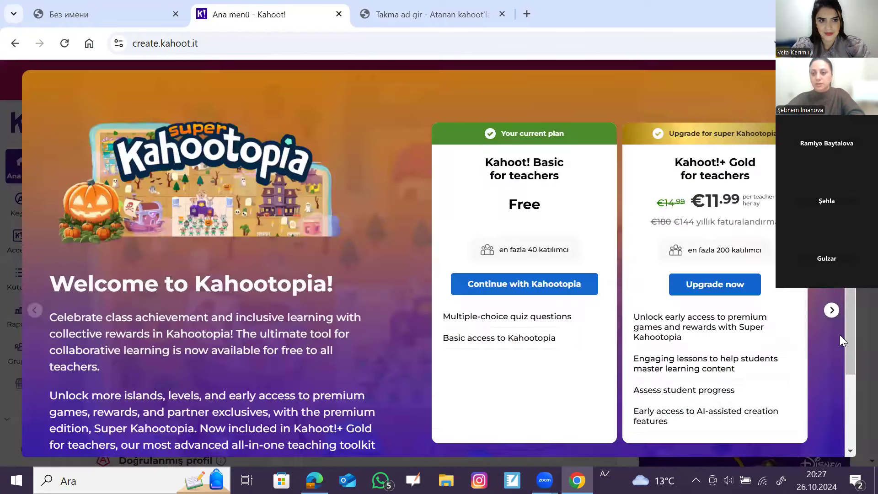
click(832, 310)
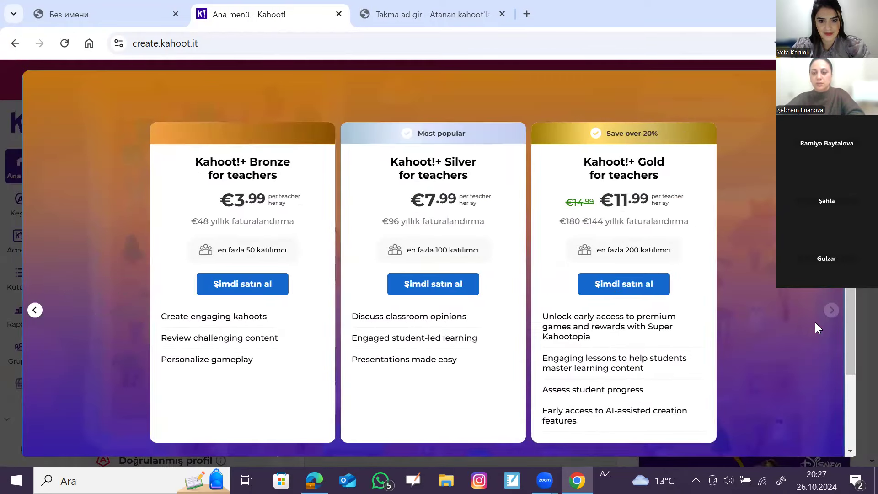
click(17, 43)
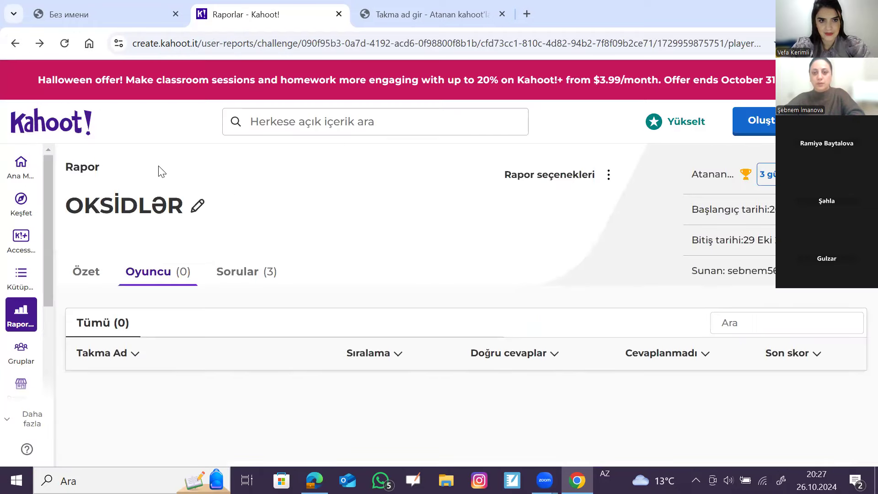
Reopen the Kahootopia offer from the home page, open its further information page, and switch back to the home page.
click(17, 169)
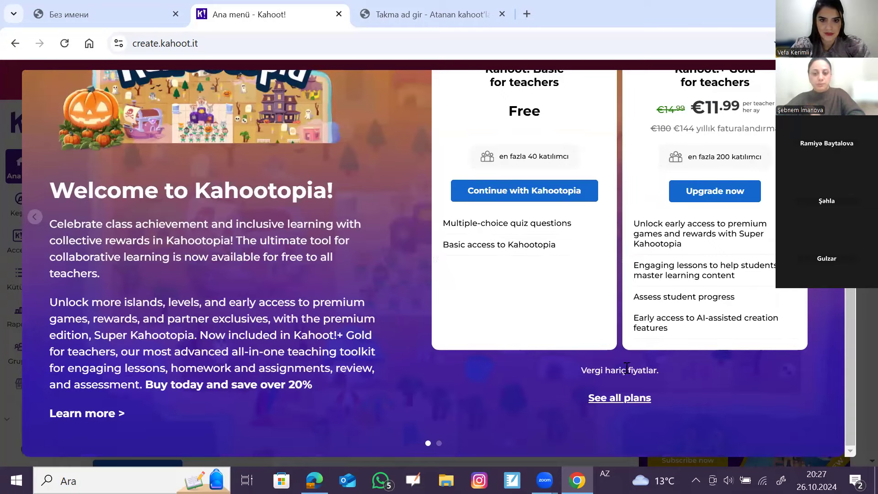
scroll(215, 389, up, 2)
scroll(174, 409, down, 2)
click(113, 414)
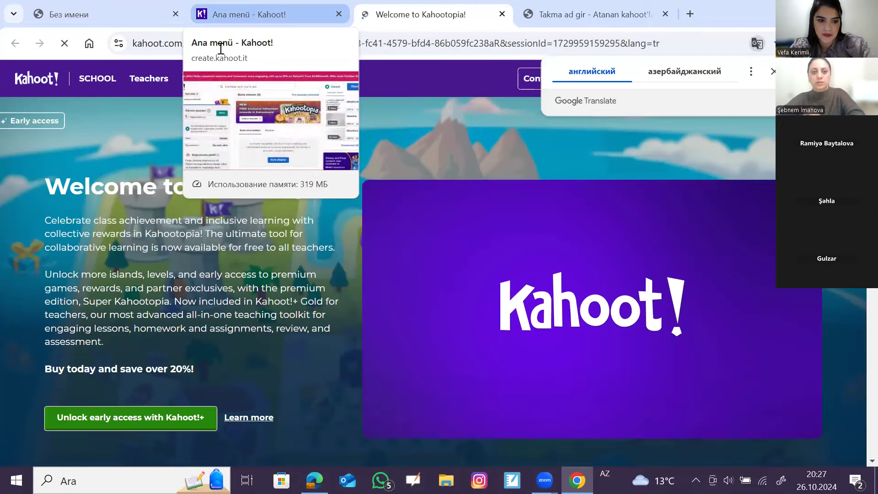
key(ctrl+shift+Tab)
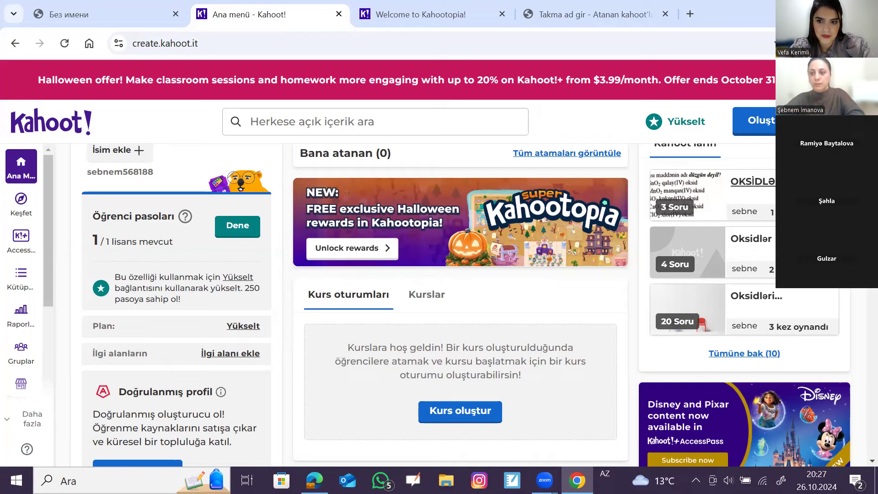
Open the OKSİDLƏR kahoot from the home page and bring up the report of its ongoing assignment.
click(726, 192)
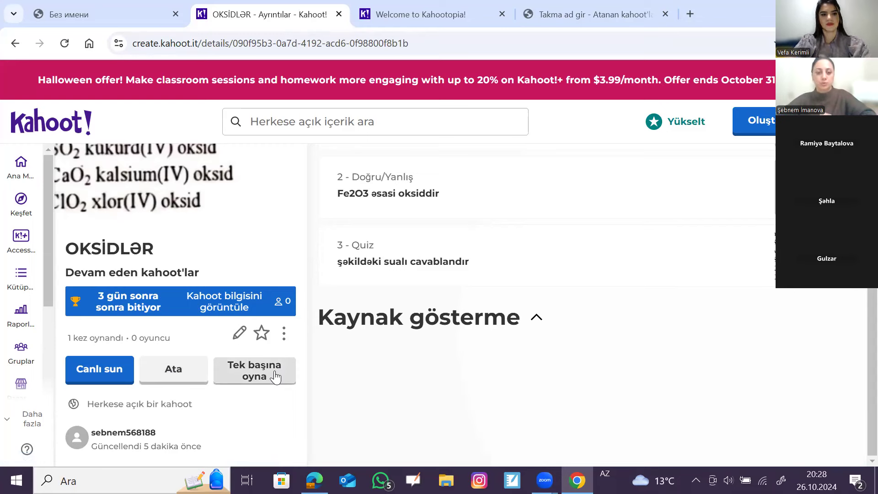
click(173, 372)
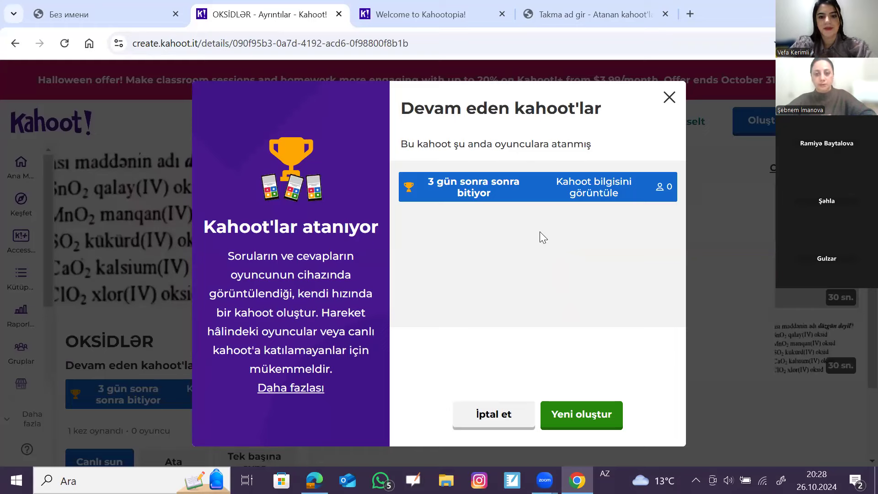
click(476, 189)
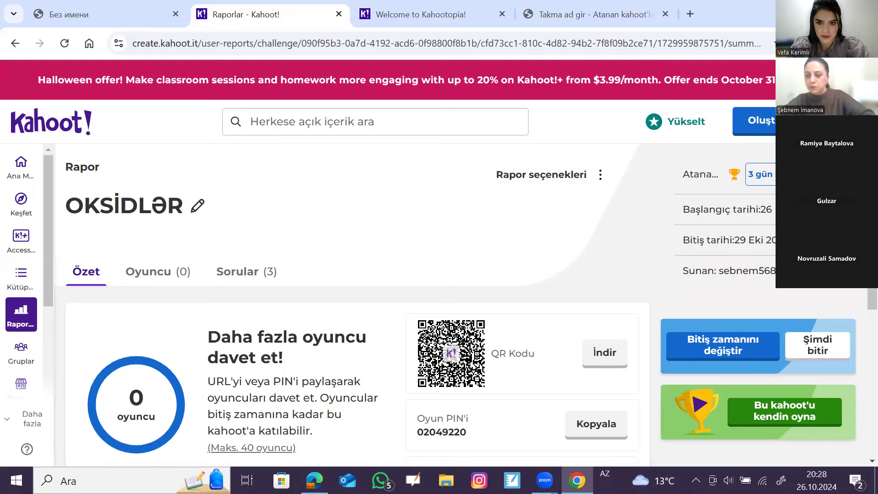
Review the invitation options in the assignment report's summary and copy the challenge URL.
scroll(437, 260, down, 3)
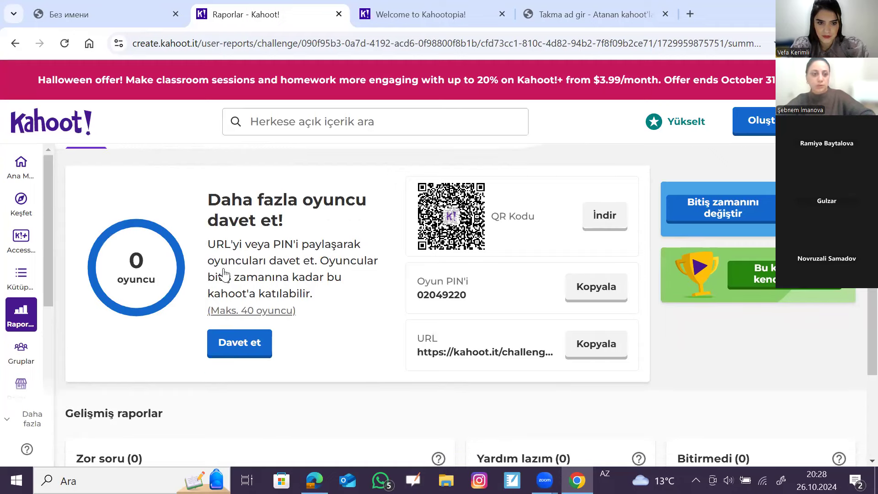
scroll(220, 280, up, 3)
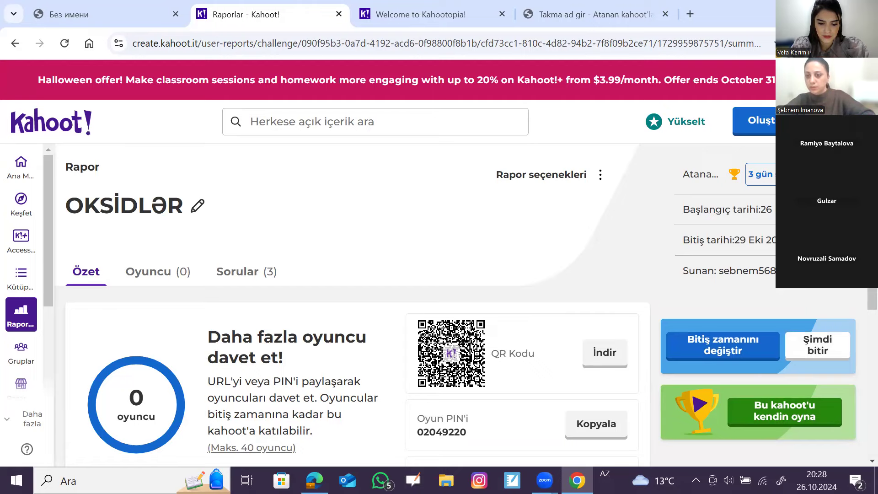
scroll(772, 263, down, 4)
scroll(772, 263, up, 2)
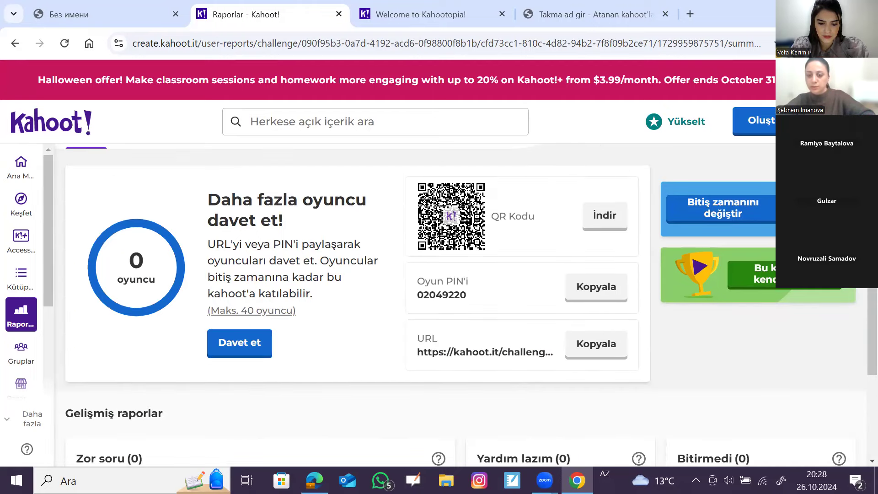
scroll(772, 263, down, 3)
scroll(446, 291, up, 5)
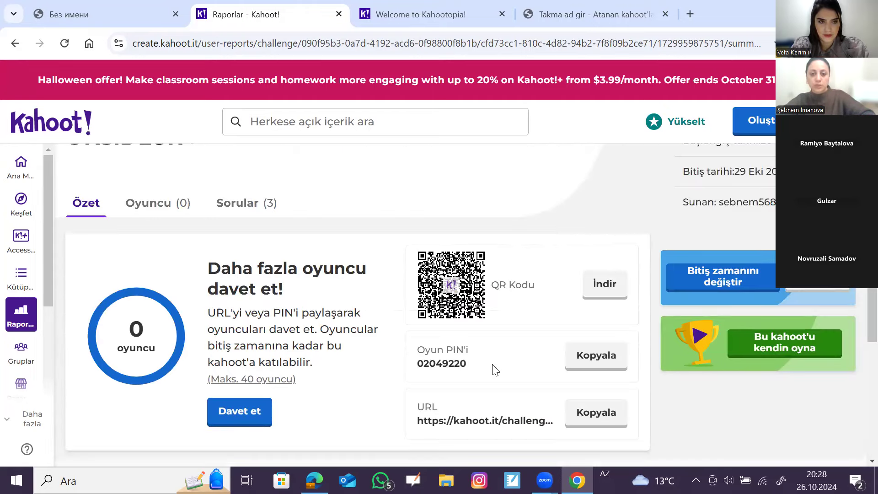
scroll(492, 366, down, 2)
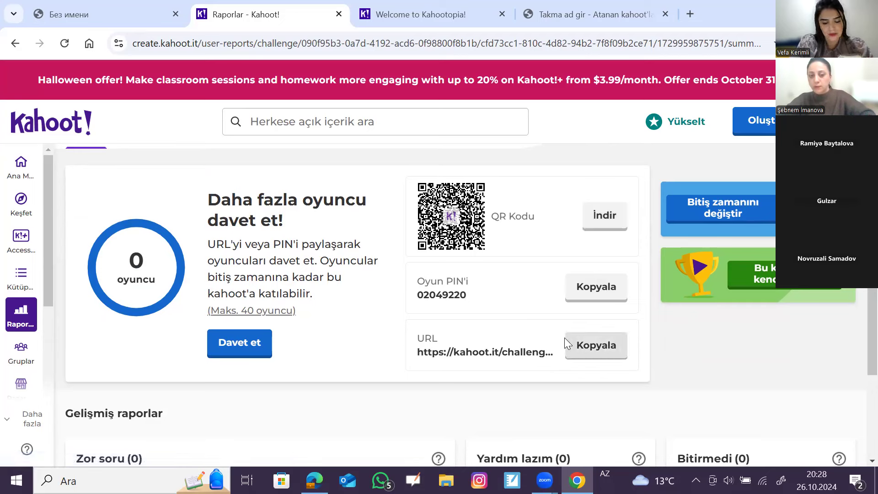
click(587, 349)
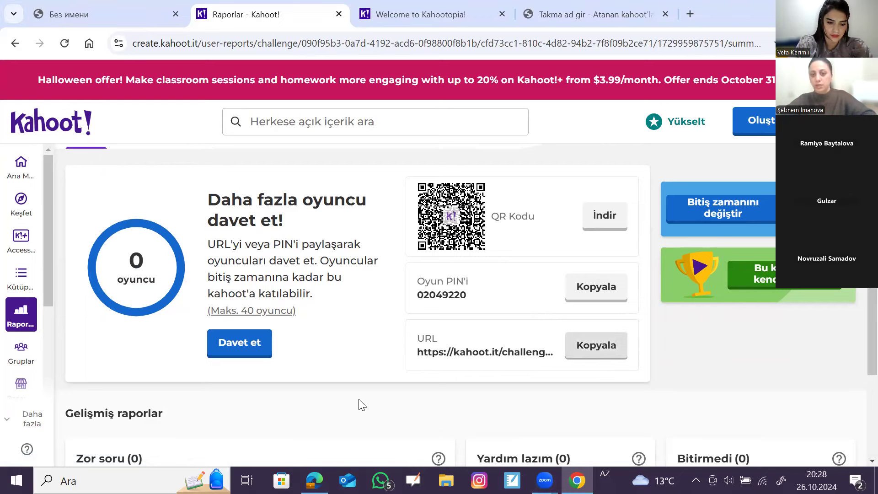
View the assignment's player list, and return to the OKSİDLƏR kahoot's details page through the home page.
scroll(361, 405, up, 3)
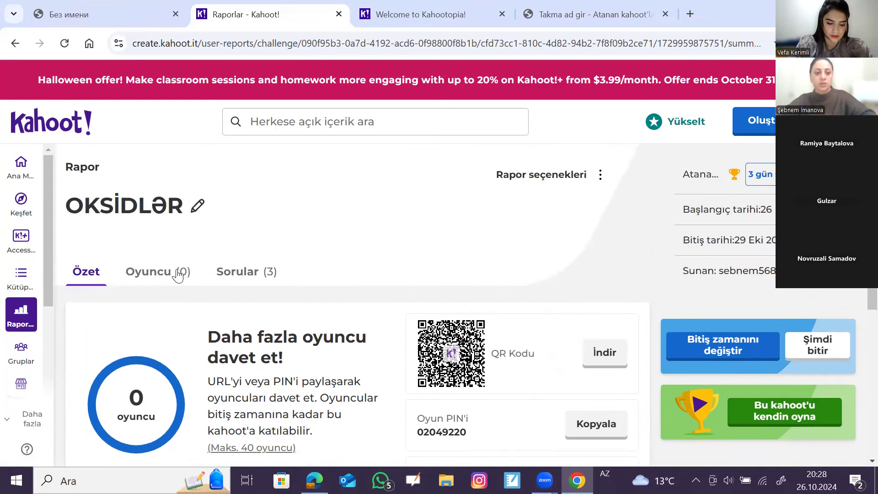
click(152, 274)
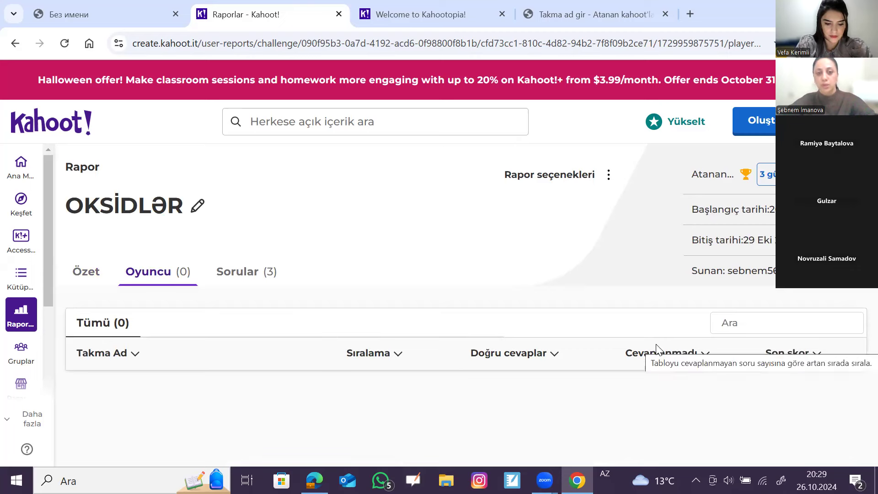
click(23, 171)
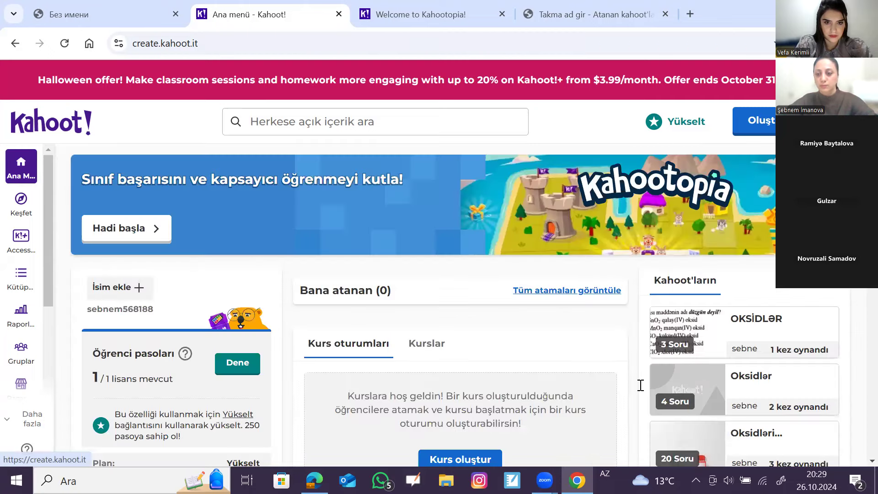
click(775, 328)
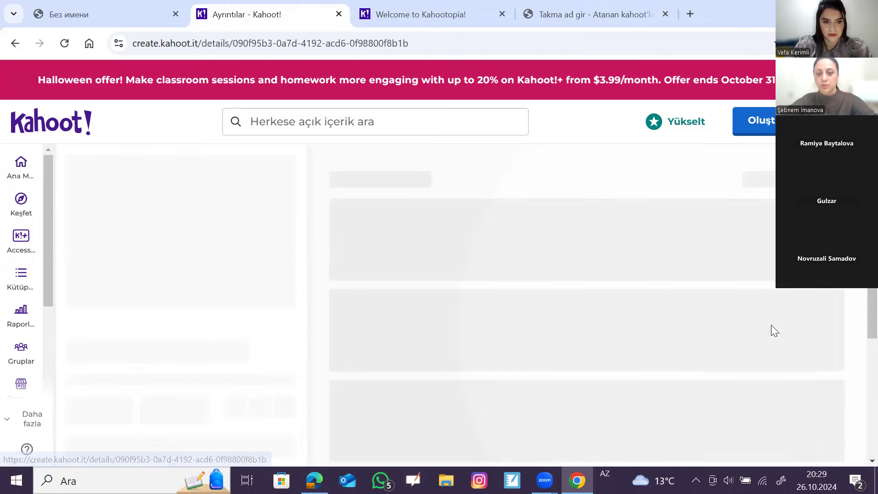
scroll(319, 381, down, 2)
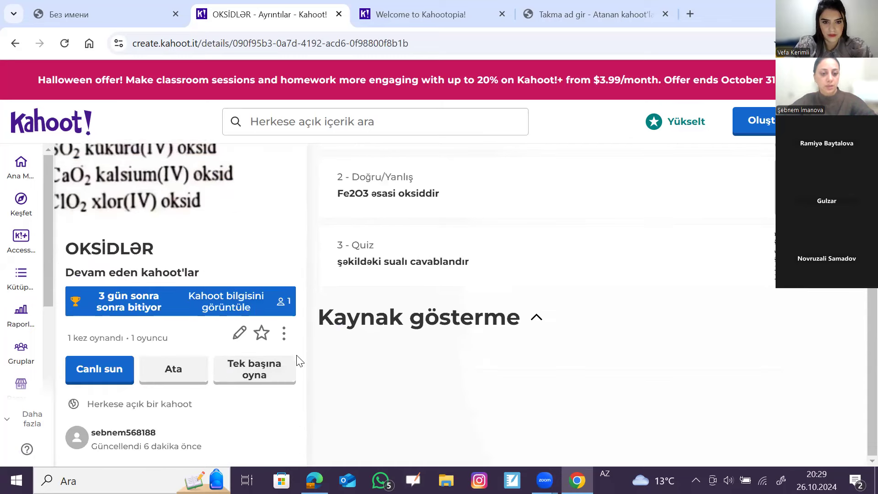
Look through the library's kahoots and the further options available for the OKSİDLƏR kahoot.
click(238, 338)
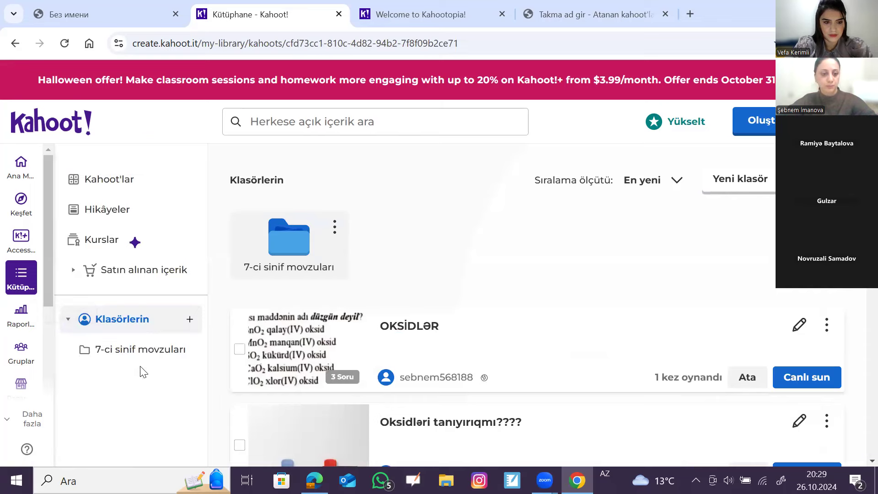
click(829, 328)
scroll(794, 384, down, 3)
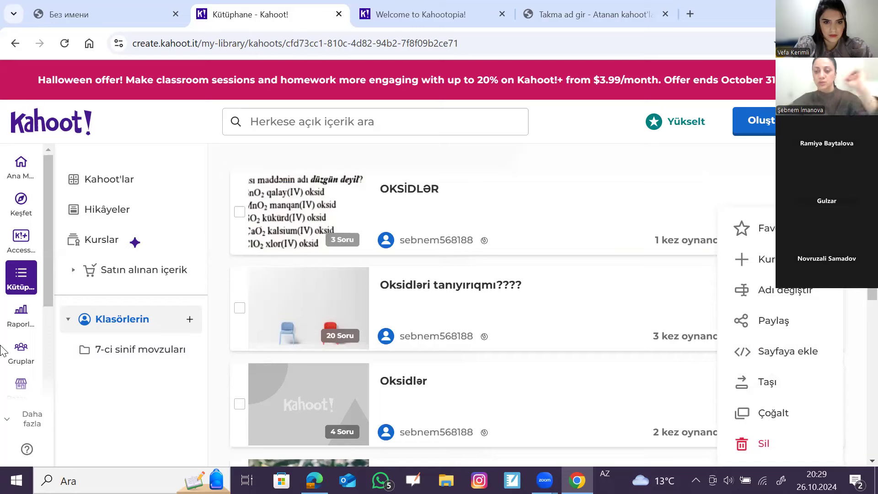
click(15, 282)
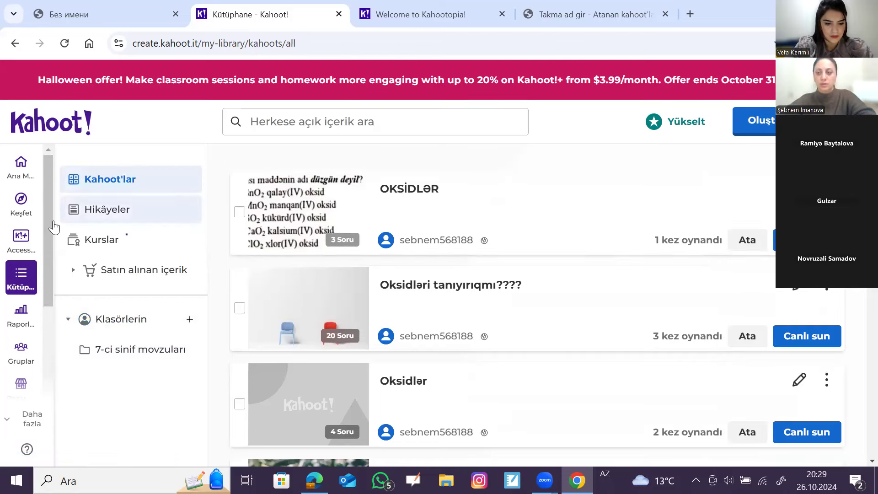
Return to the home page, reopen the OKSİDLƏR kahoot and view its ongoing assignment's information.
click(18, 163)
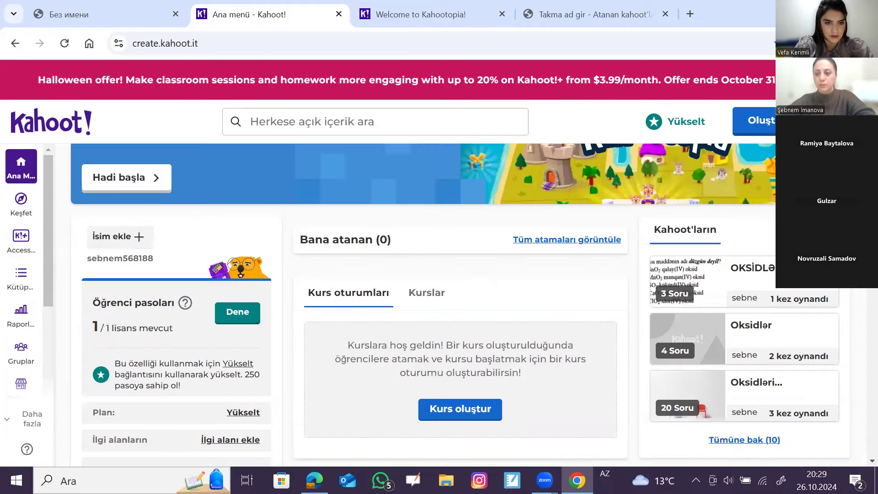
click(311, 293)
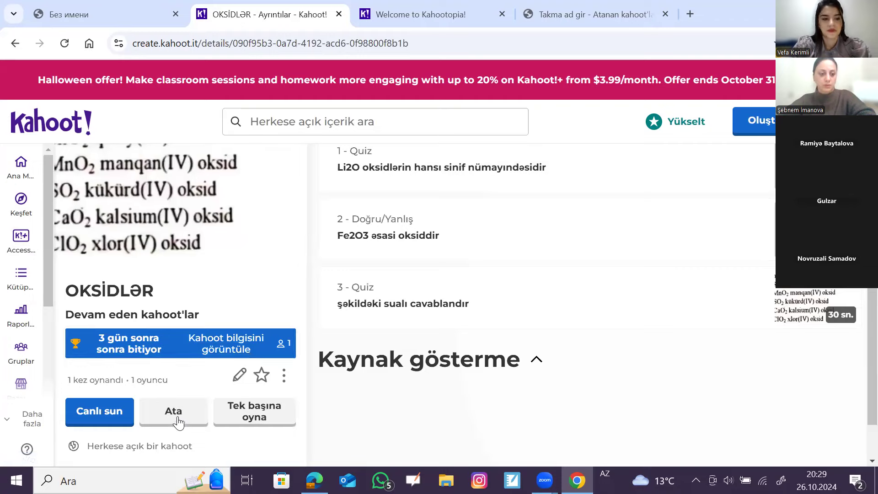
click(176, 415)
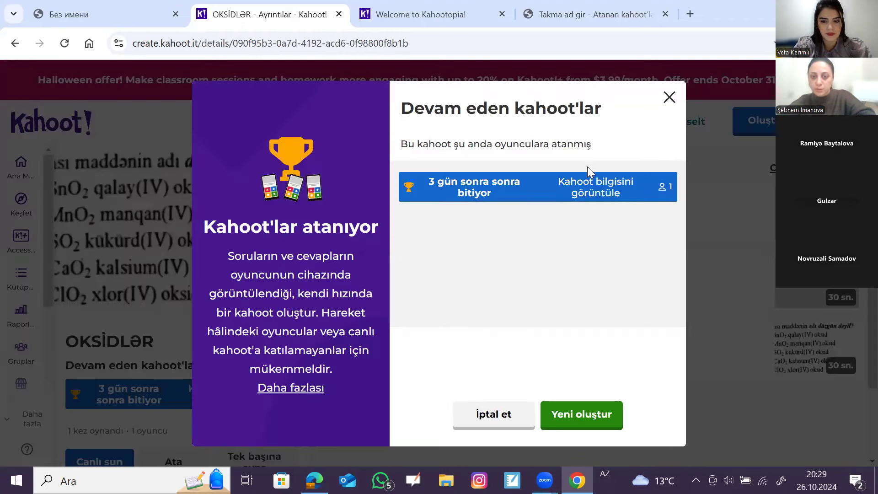
click(613, 197)
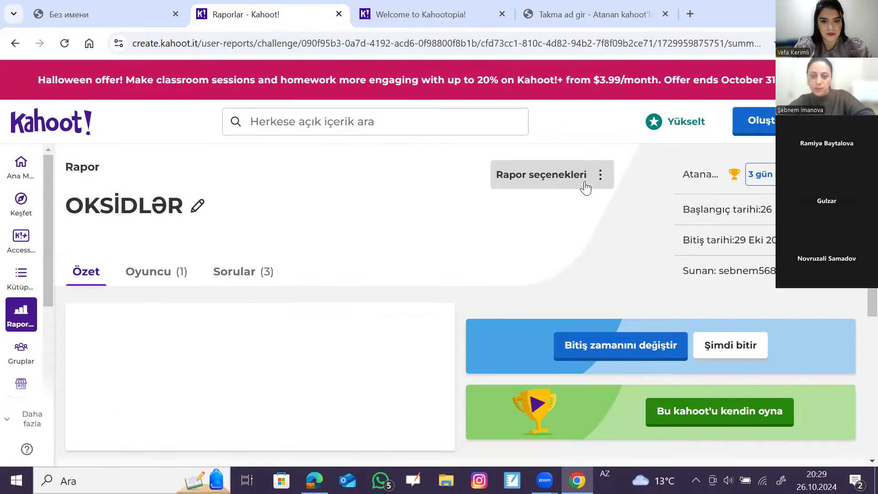
Change the OKSİDLƏR assignment's end date to 31 Ekim 2024 and save it.
scroll(745, 210, down, 3)
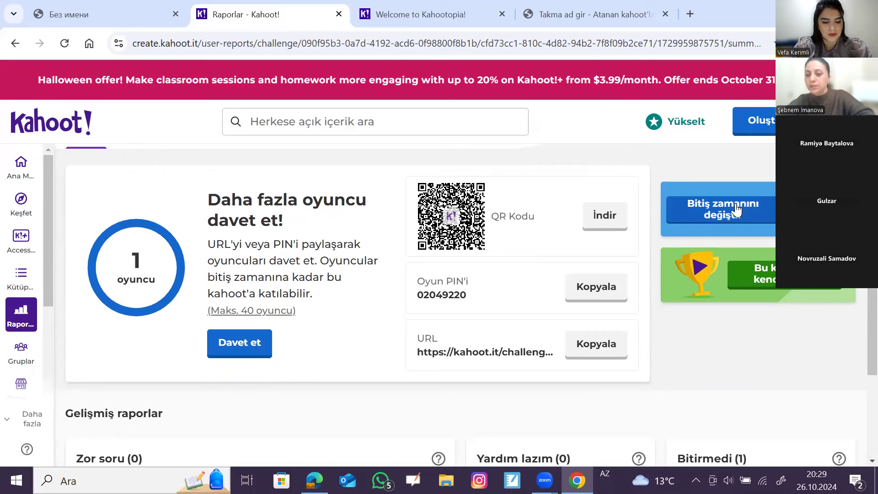
click(754, 224)
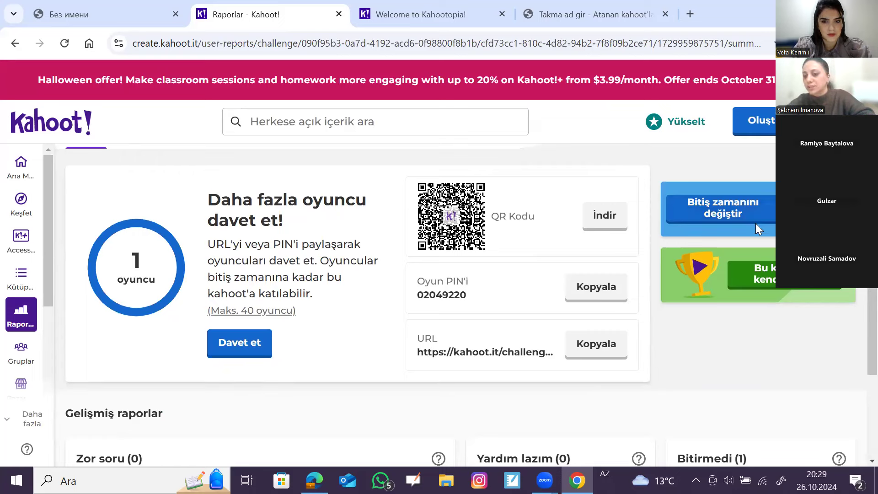
click(725, 217)
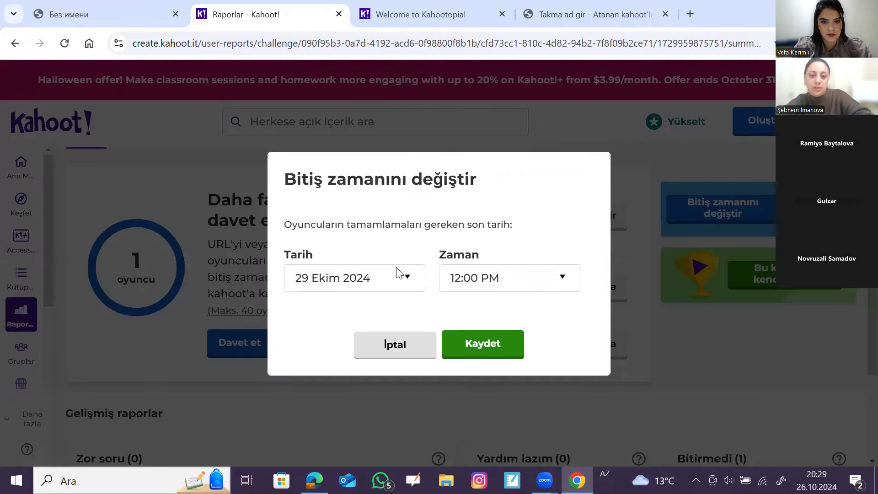
click(407, 278)
scroll(339, 160, down, 1)
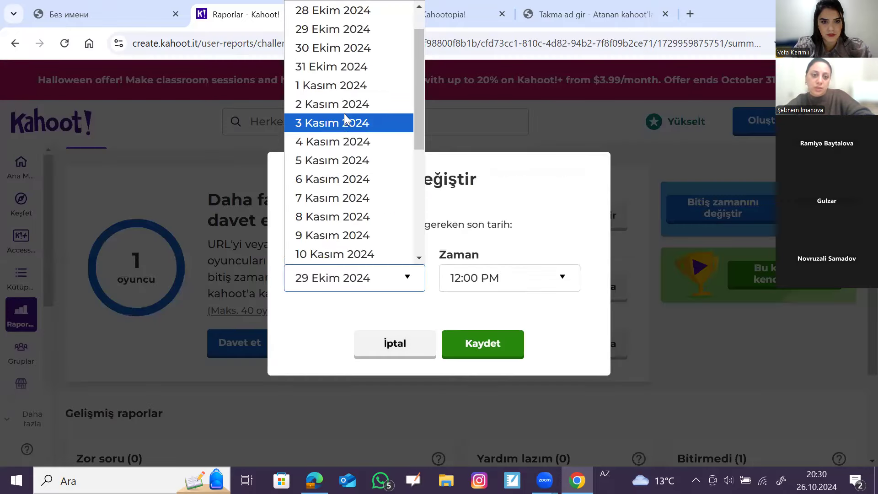
click(337, 70)
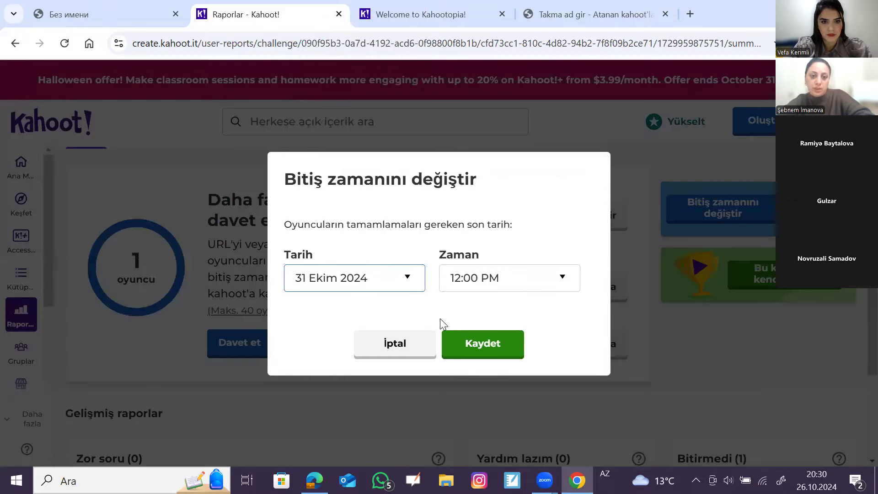
click(478, 347)
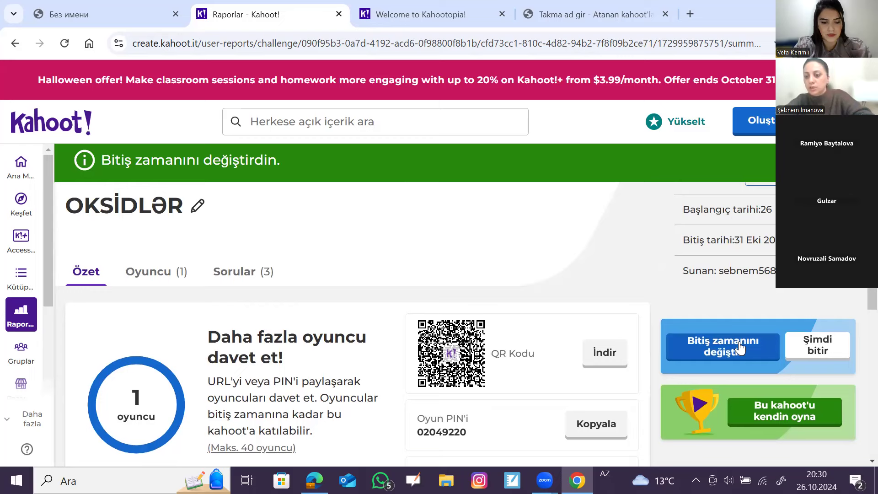
Review the assignment's summary, its player results and the correct-answer rates of its questions.
click(824, 345)
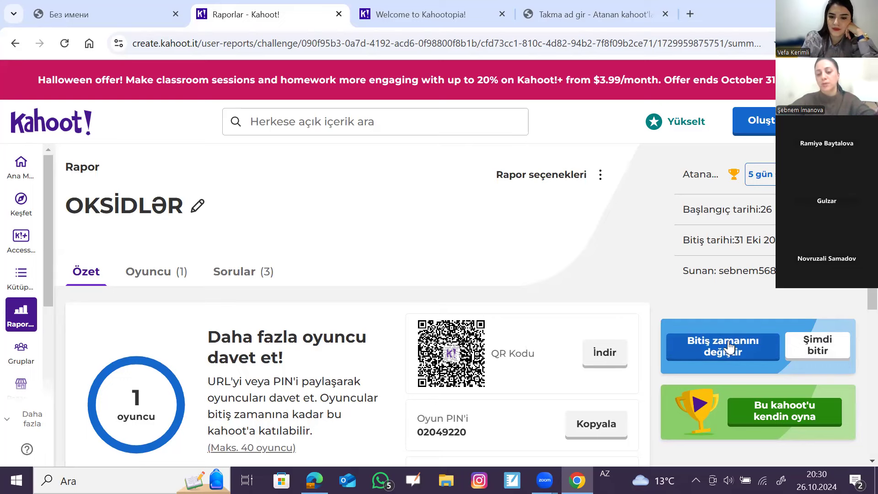
scroll(726, 346, down, 3)
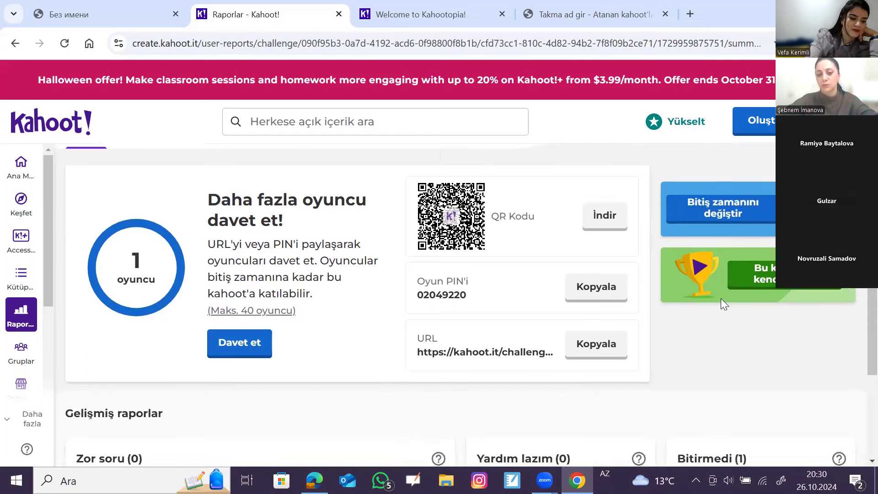
scroll(344, 306, up, 3)
click(144, 274)
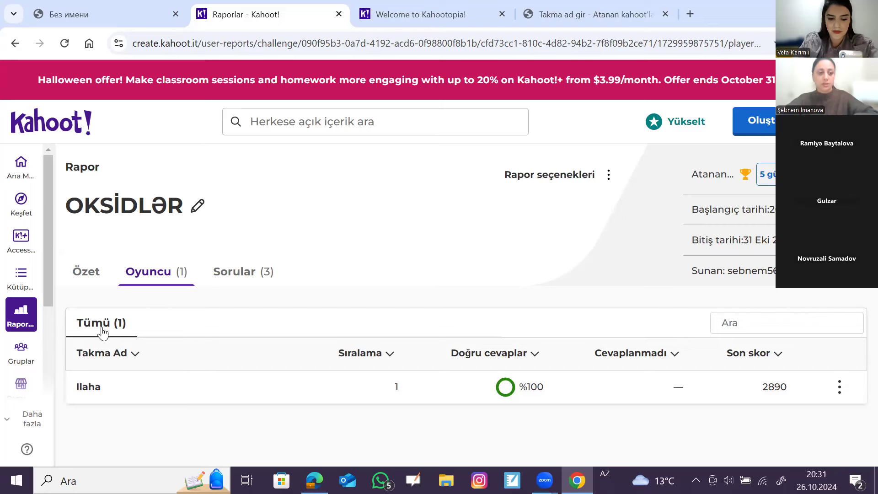
click(262, 271)
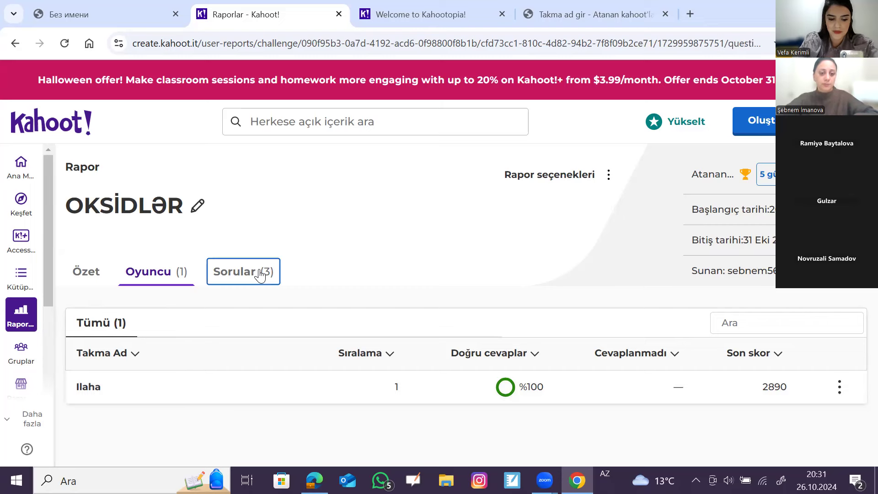
scroll(356, 310, down, 1)
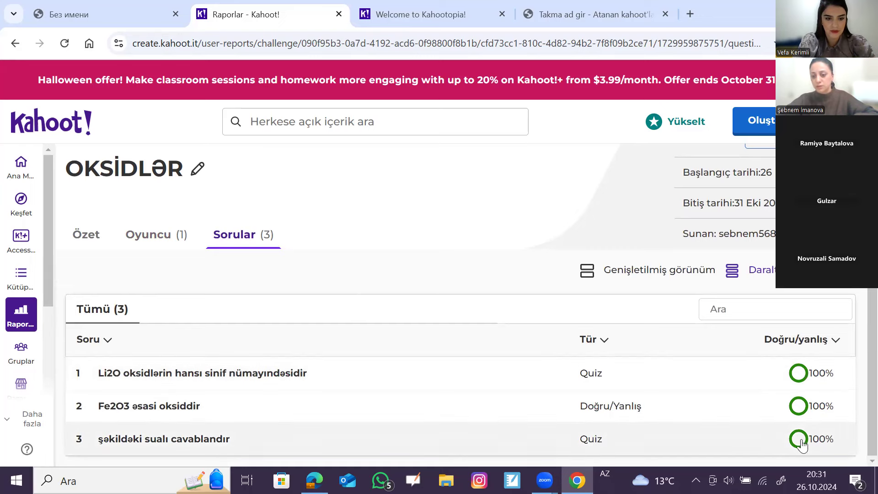
Open the individual player's answer details from the player list, and close them after viewing.
click(147, 235)
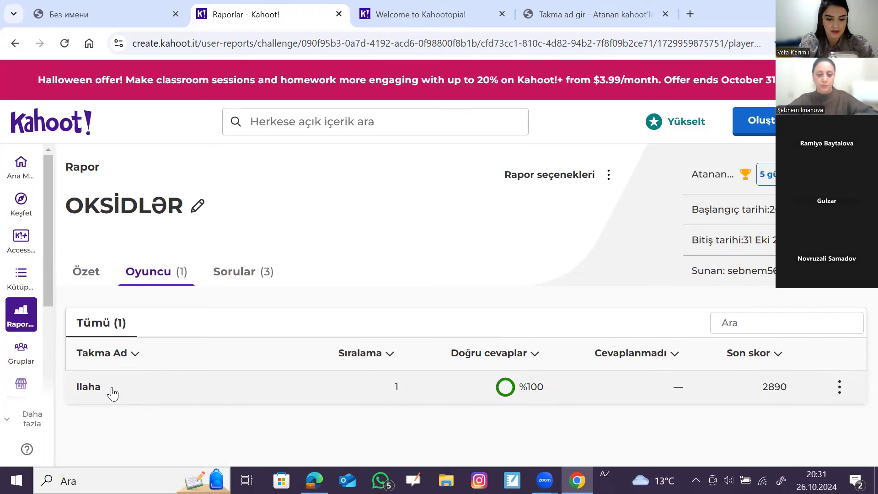
click(112, 394)
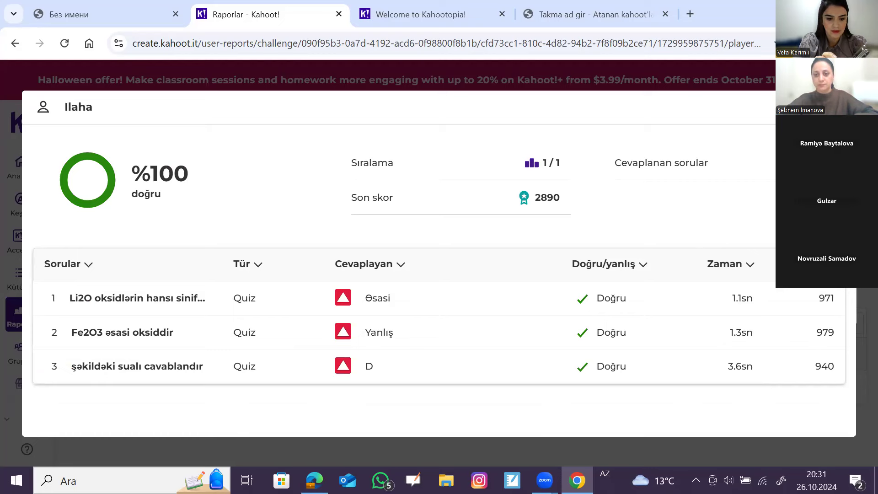
key(Escape)
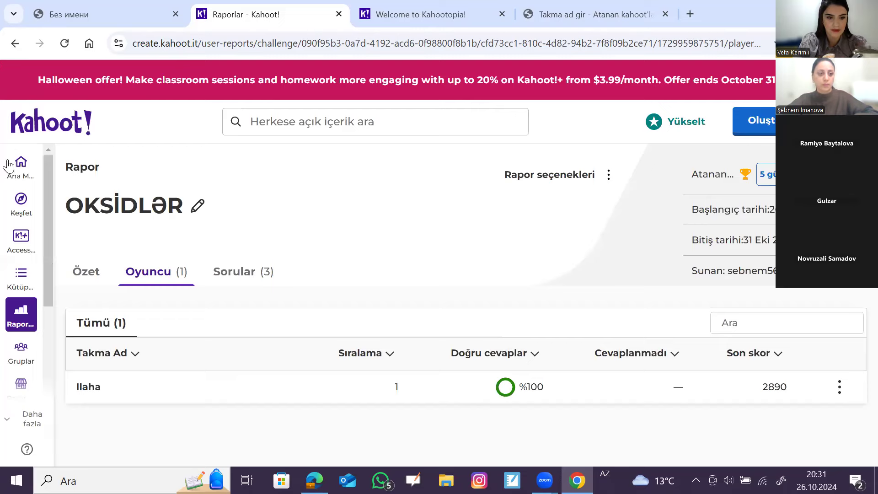
Open the library and look through the list of created kahoots.
click(29, 276)
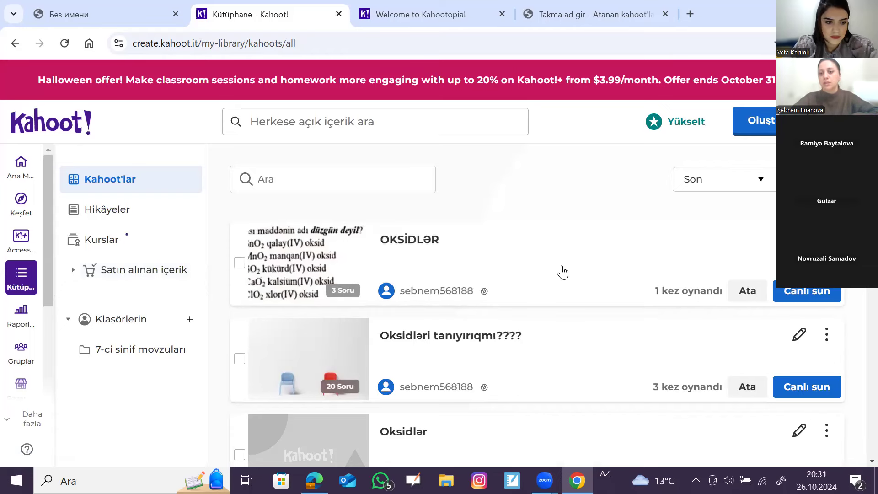
scroll(567, 288, down, 3)
scroll(568, 292, down, 7)
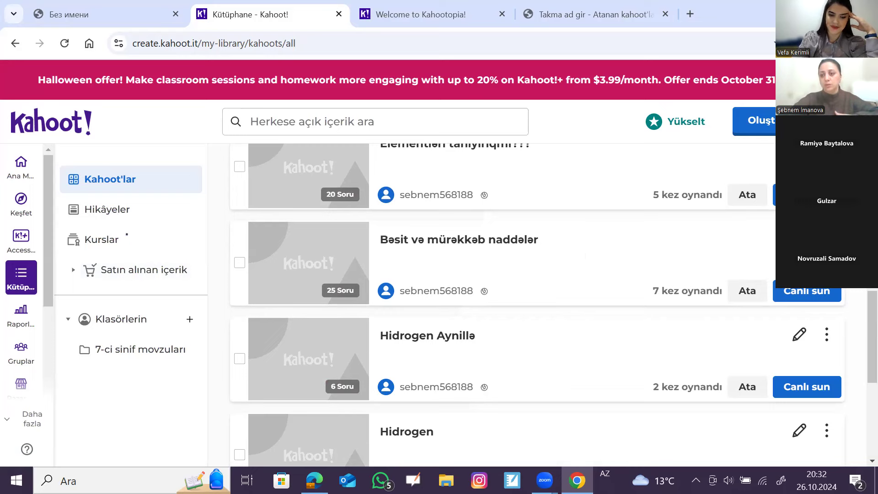
Switch to the chemistry textbook PDF in Edge, then capture question 48 on page 196 as a screenshot and save it.
key(super+d)
double_click(434, 329)
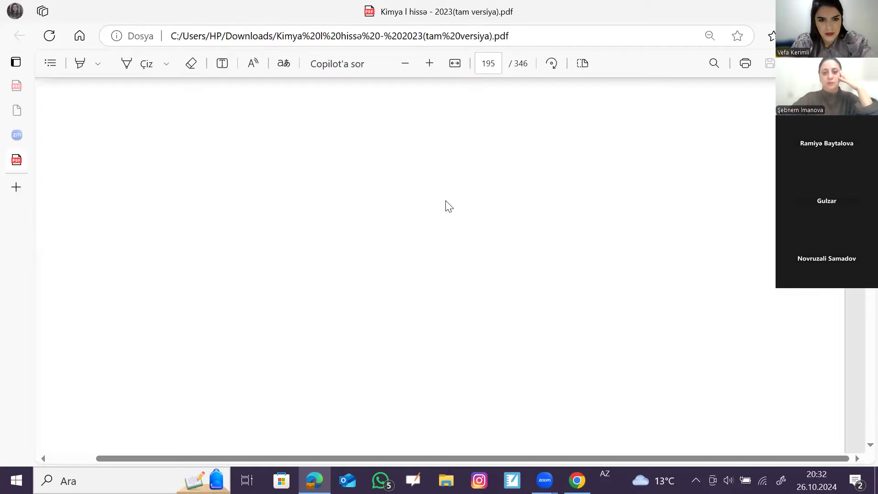
scroll(416, 227, down, 6)
scroll(415, 223, down, 7)
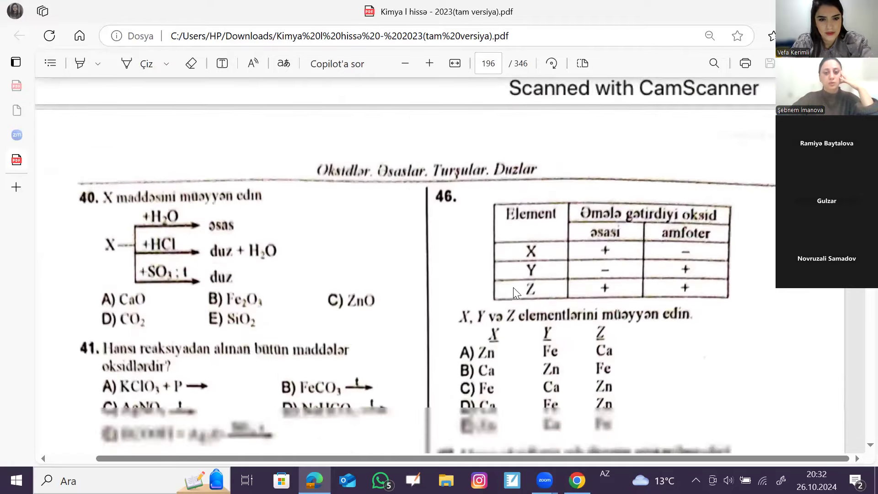
scroll(529, 262, down, 3)
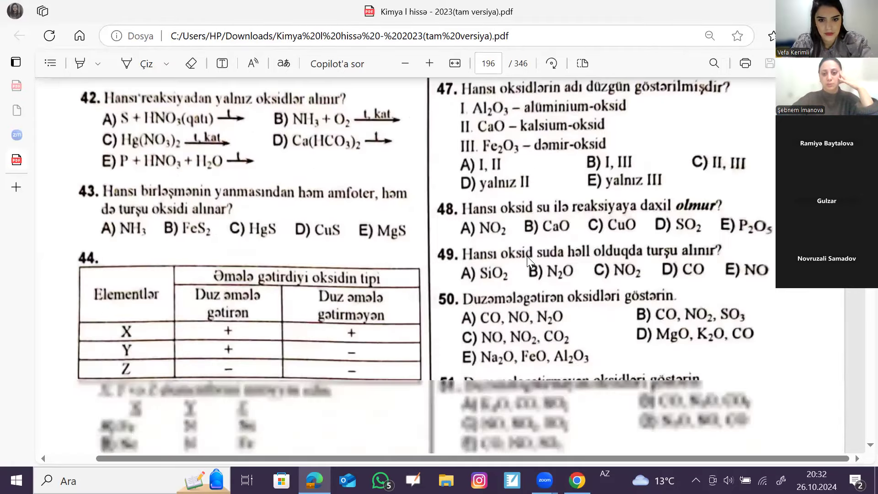
right_click(471, 203)
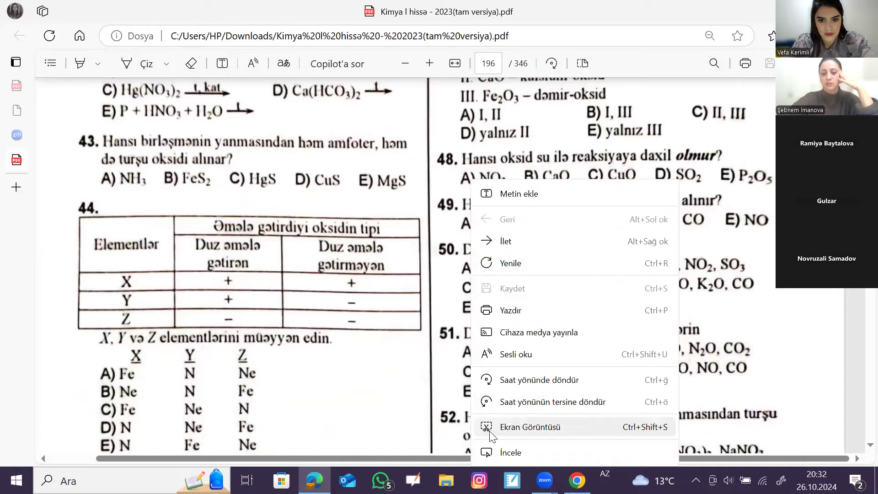
click(495, 419)
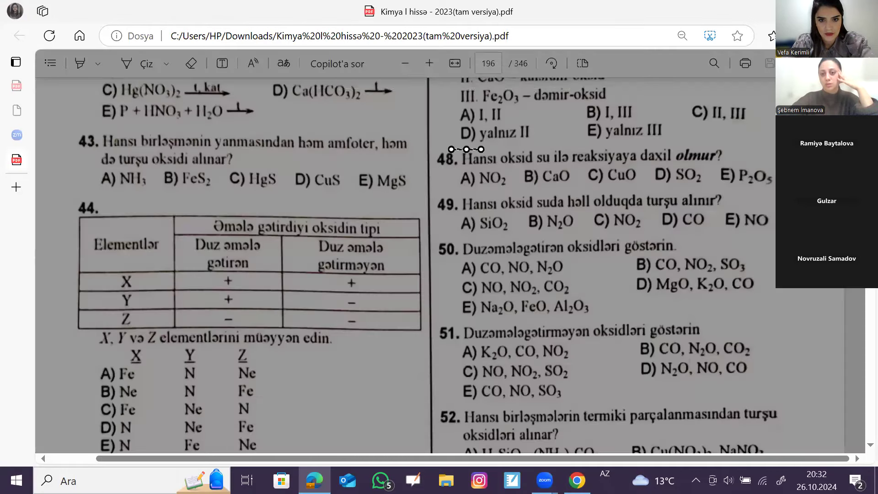
drag(451, 150, 776, 201)
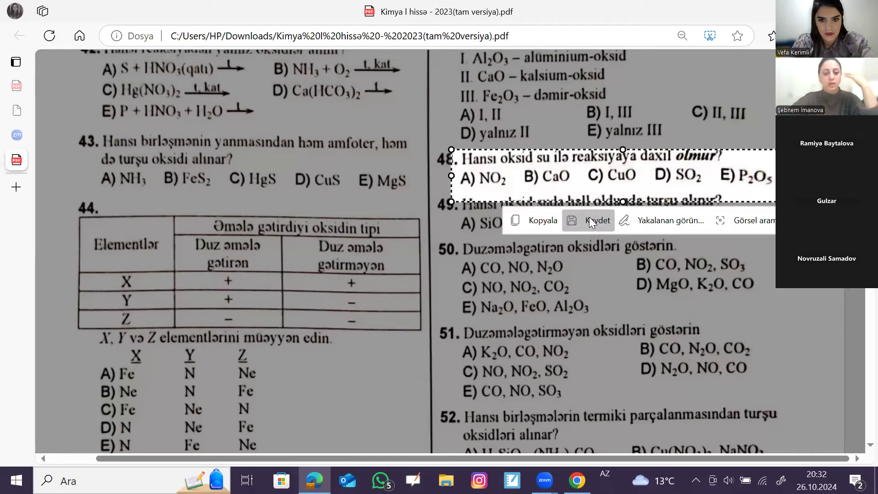
click(590, 221)
Capture question 51 with its answer options as a screenshot and save it.
scroll(582, 267, down, 3)
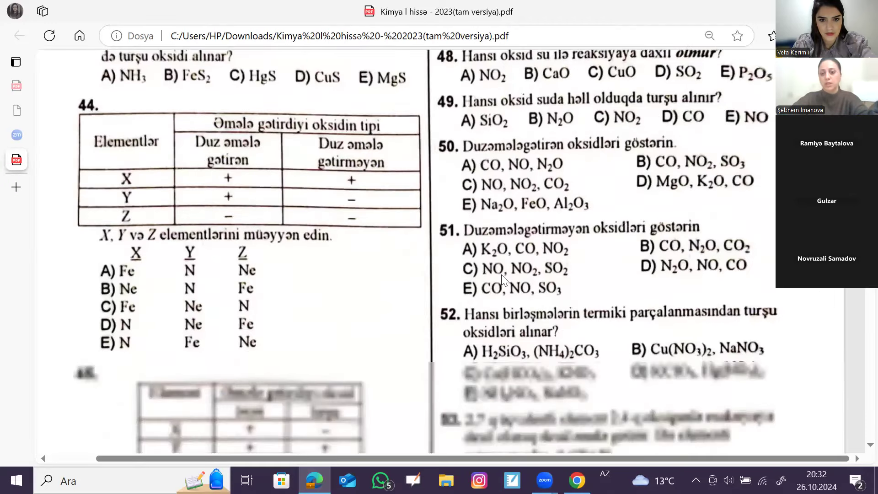
right_click(509, 433)
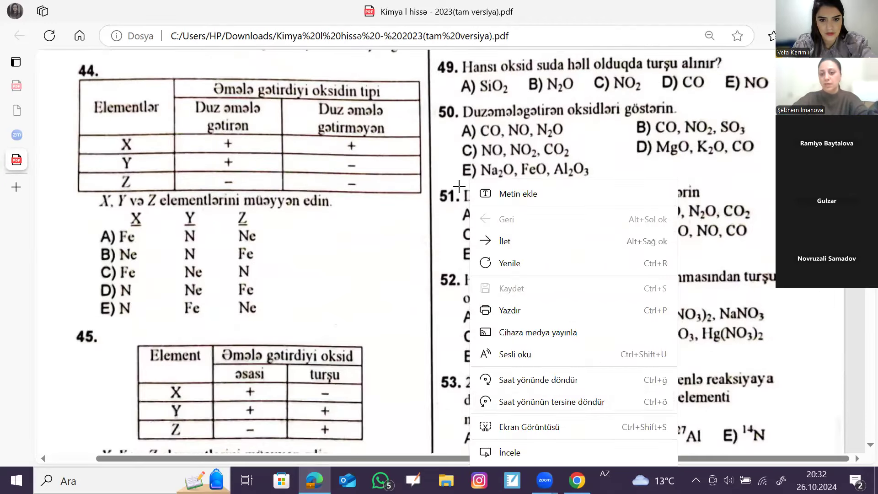
click(572, 427)
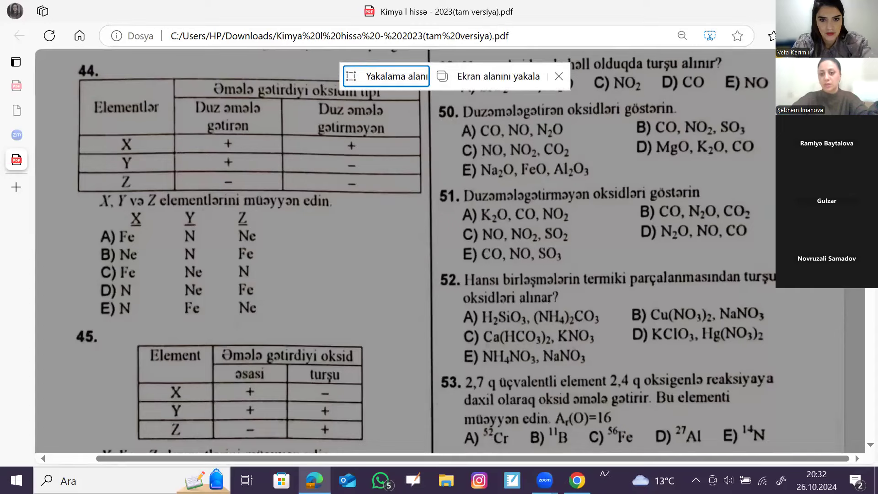
drag(458, 186, 791, 276)
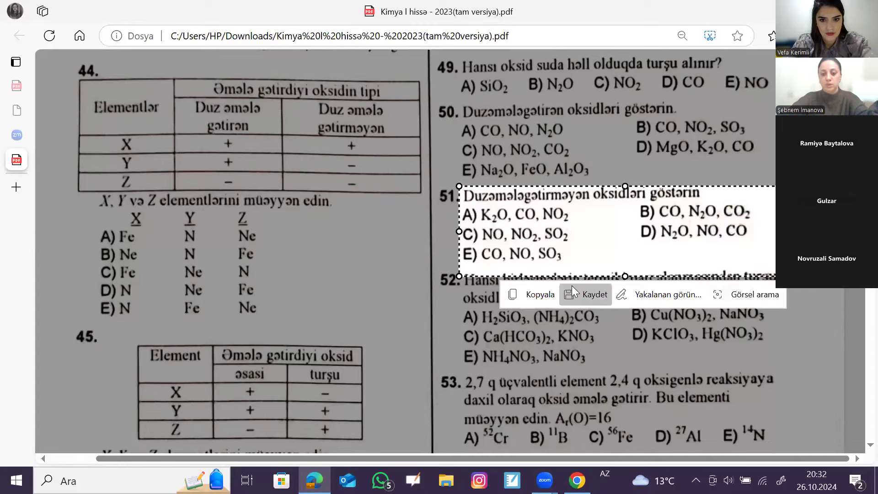
click(572, 286)
Find question 23 on an earlier page, capture it with its answer options as a screenshot, and return to the Kahoot library.
scroll(572, 286, down, 4)
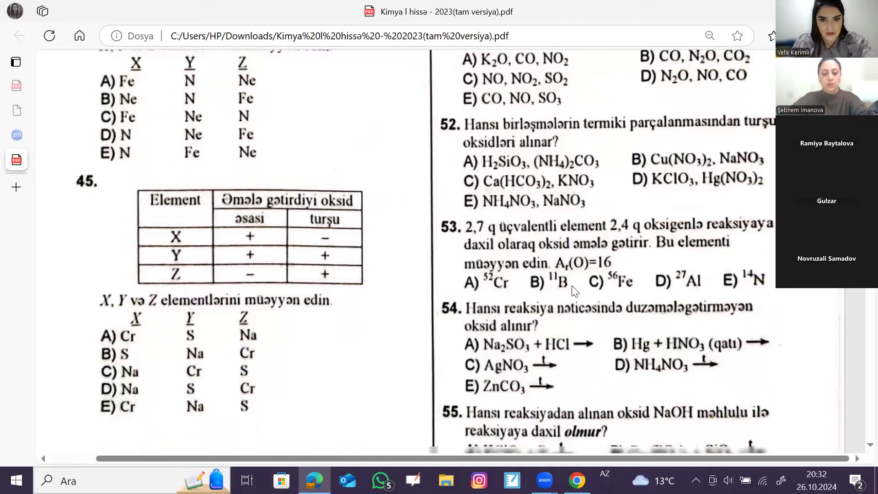
scroll(572, 285, down, 8)
scroll(572, 286, down, 4)
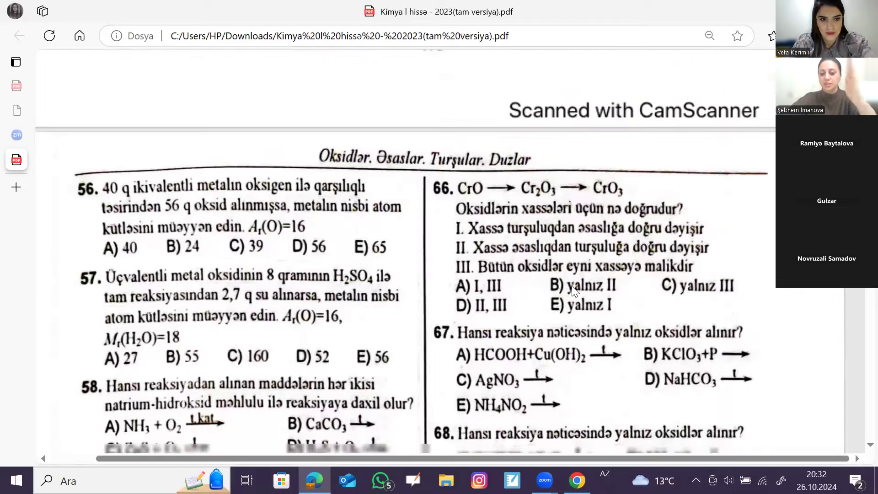
scroll(571, 289, down, 3)
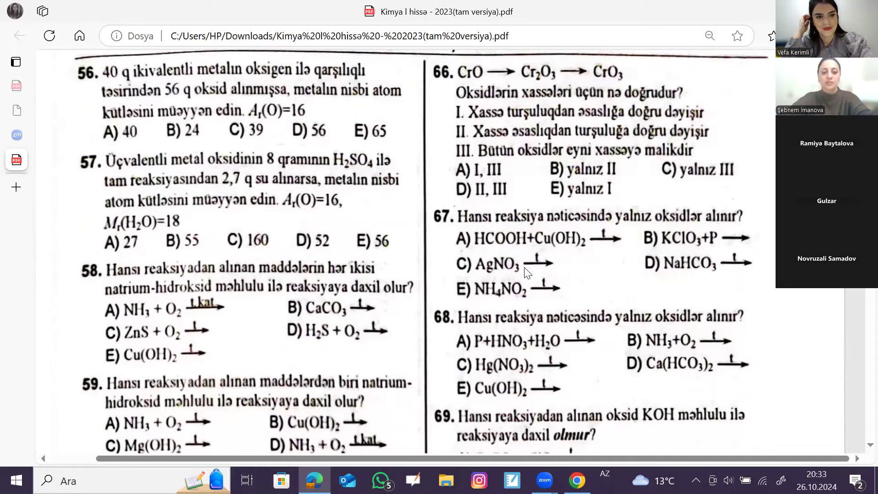
scroll(526, 273, up, 12)
scroll(524, 267, up, 10)
scroll(435, 291, up, 15)
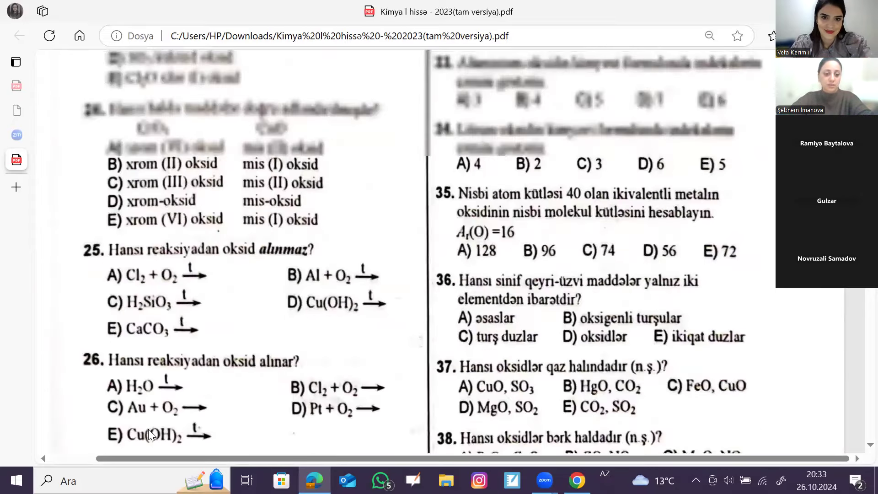
scroll(159, 401, up, 1)
scroll(122, 240, up, 11)
right_click(122, 239)
click(183, 425)
drag(98, 237, 393, 376)
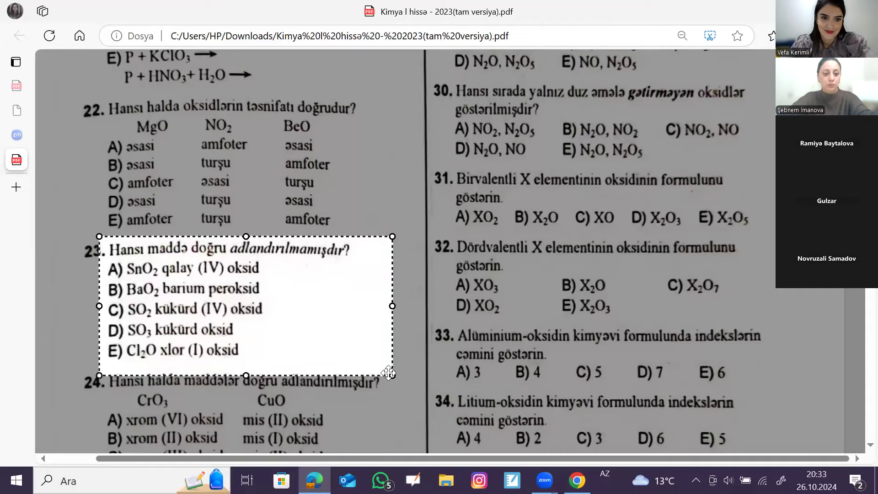
click(489, 399)
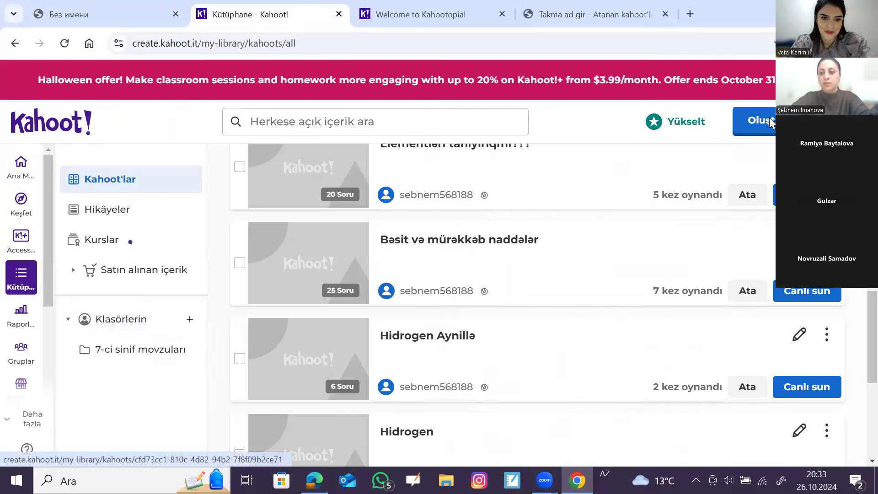
Create a new kahoot from a blank canvas and apply the Spring theme.
click(771, 122)
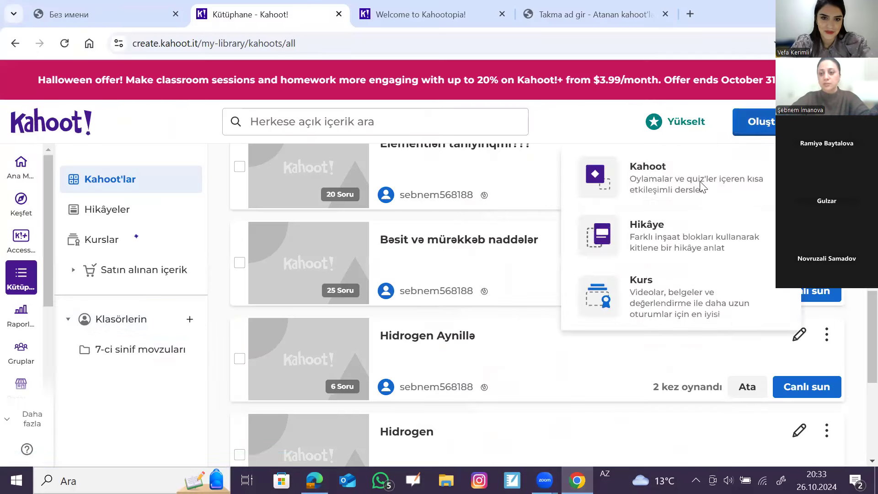
click(652, 173)
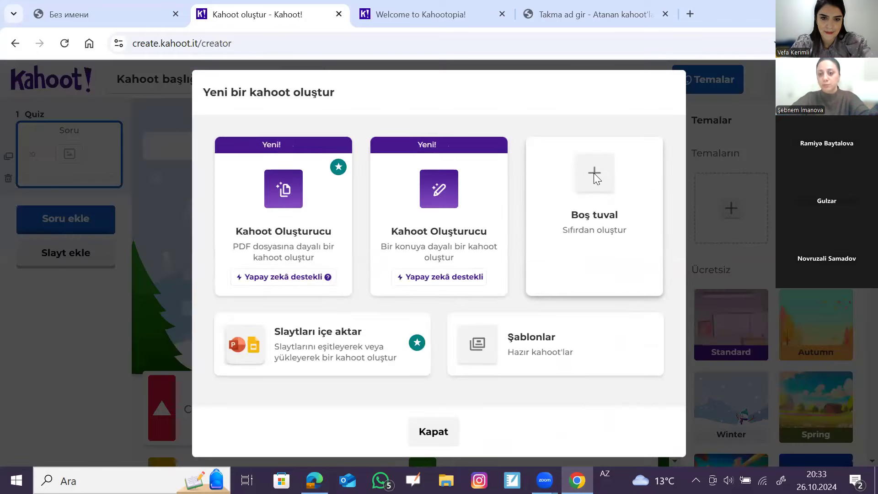
click(594, 173)
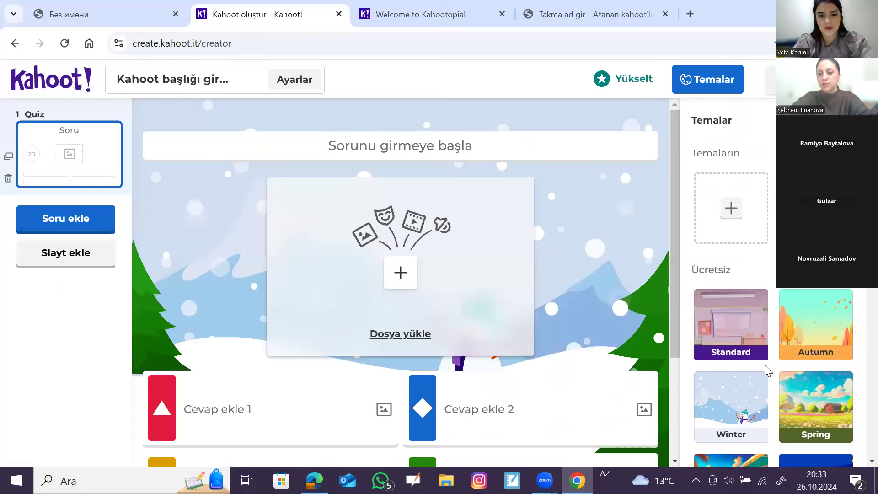
click(814, 411)
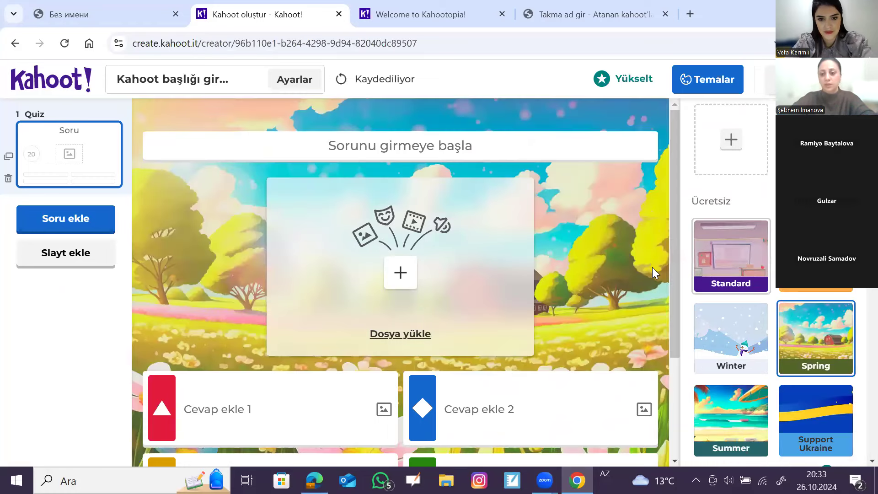
scroll(803, 362, down, 3)
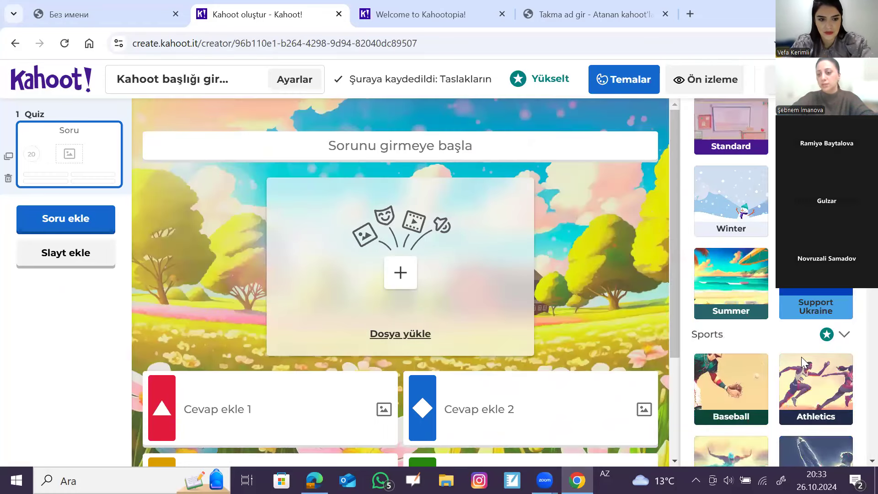
scroll(708, 325, down, 3)
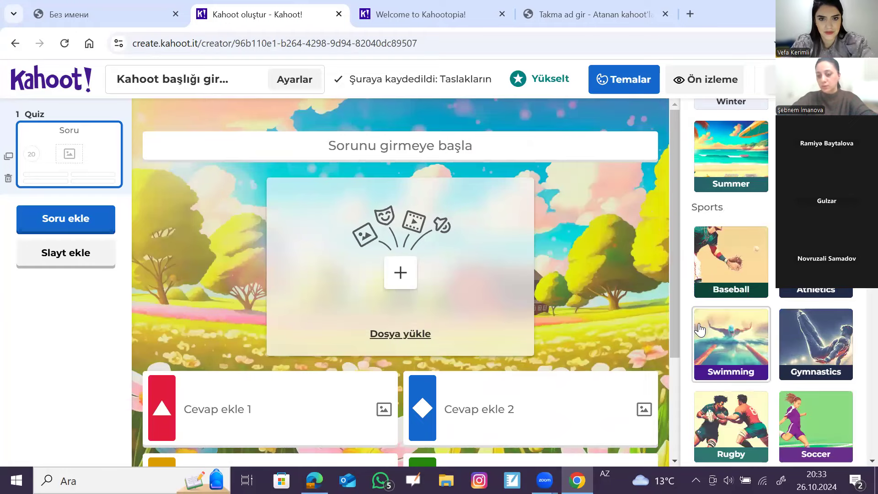
Set the new kahoot's title to "Əsaslarım adlandırılması" and confirm it.
click(215, 83)
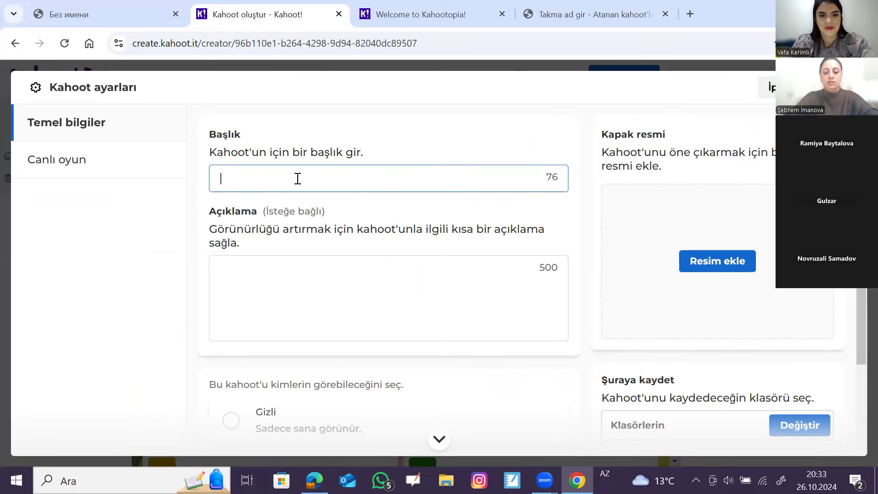
text(ə)
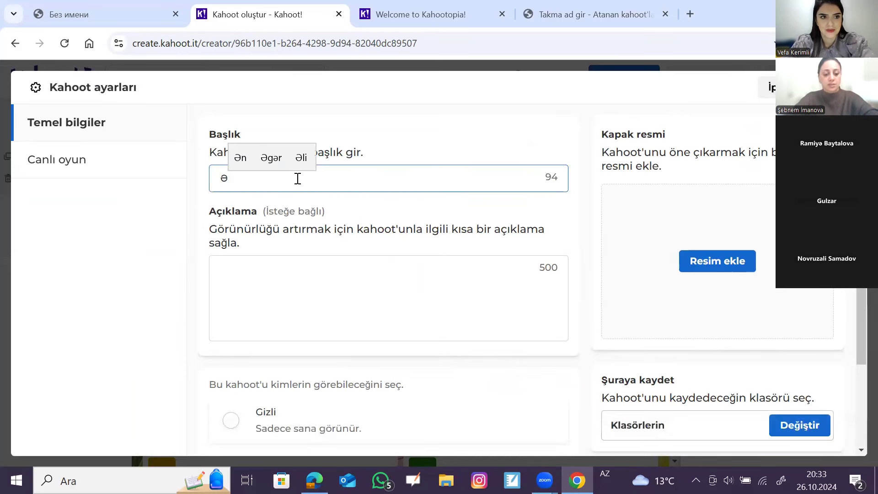
text(saslarım adlar)
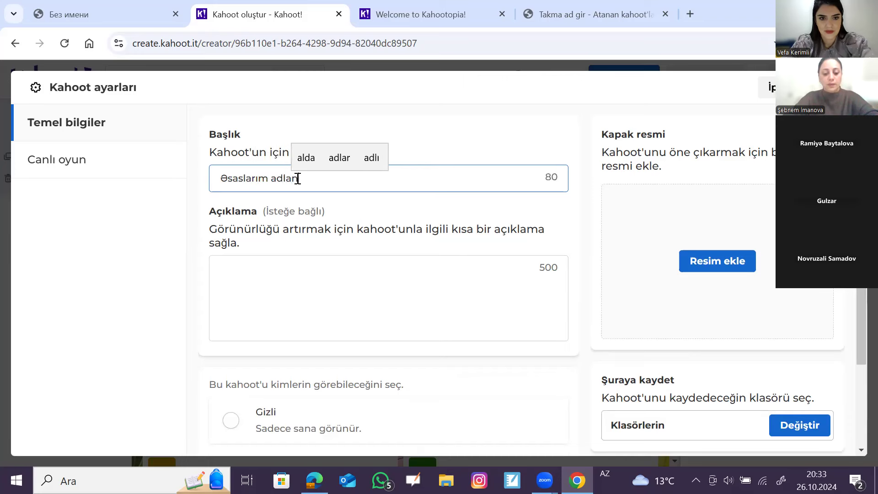
text(d)
text(ırılmas)
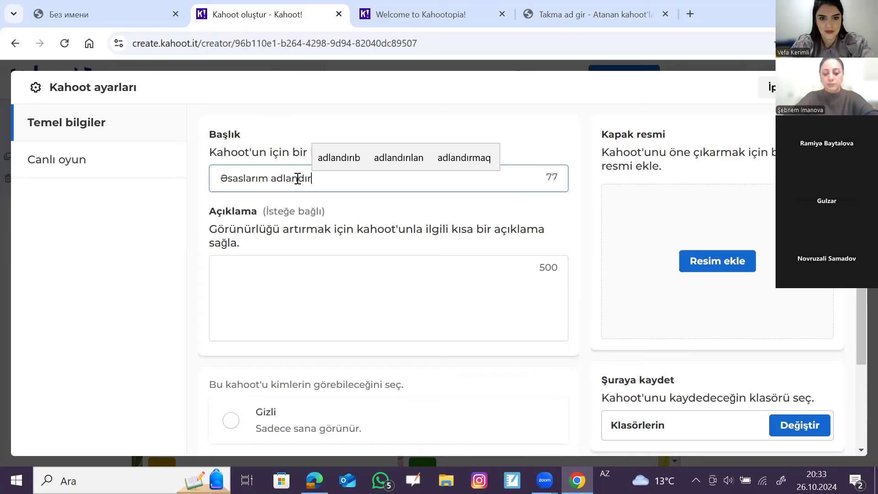
text(ı)
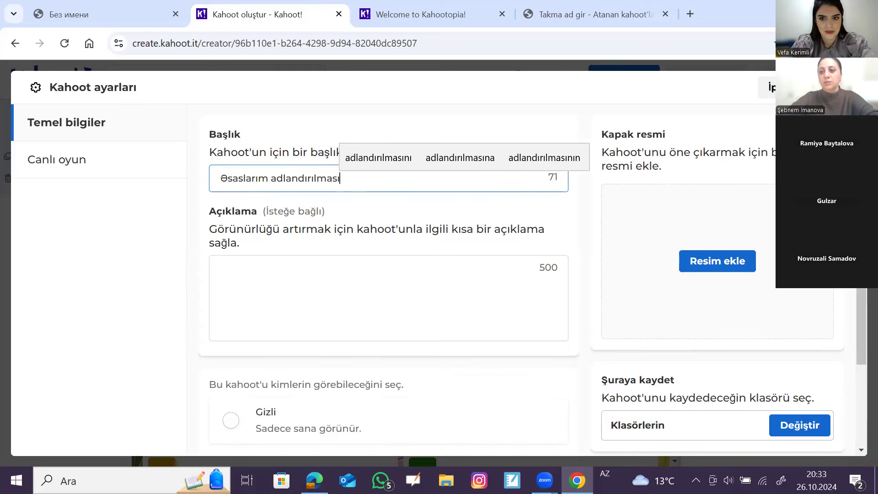
key(Return)
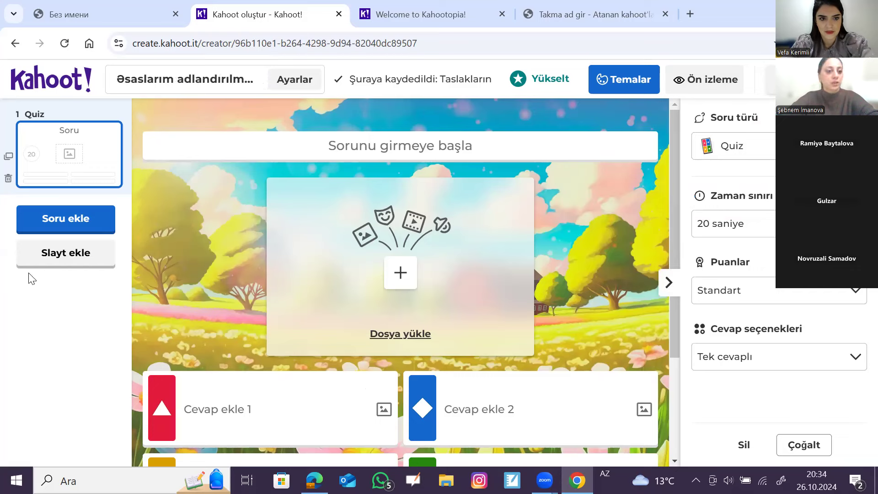
Add a second question of the Quiz type to the kahoot.
click(66, 224)
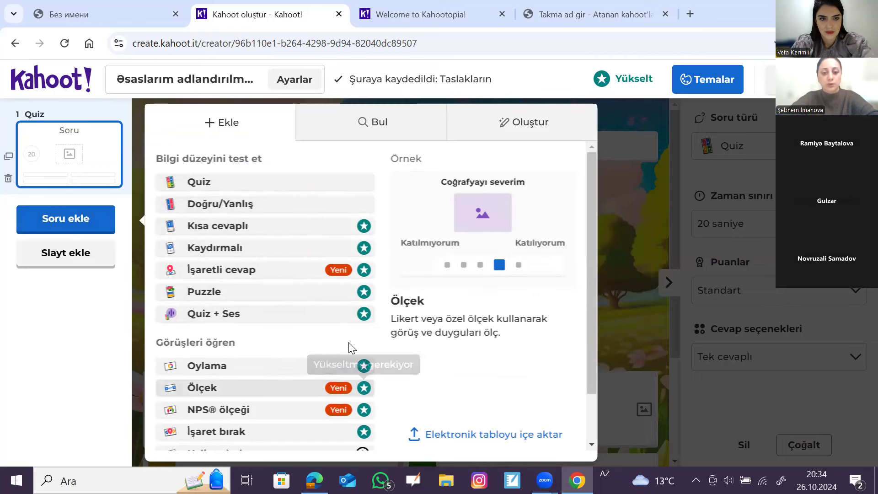
click(200, 184)
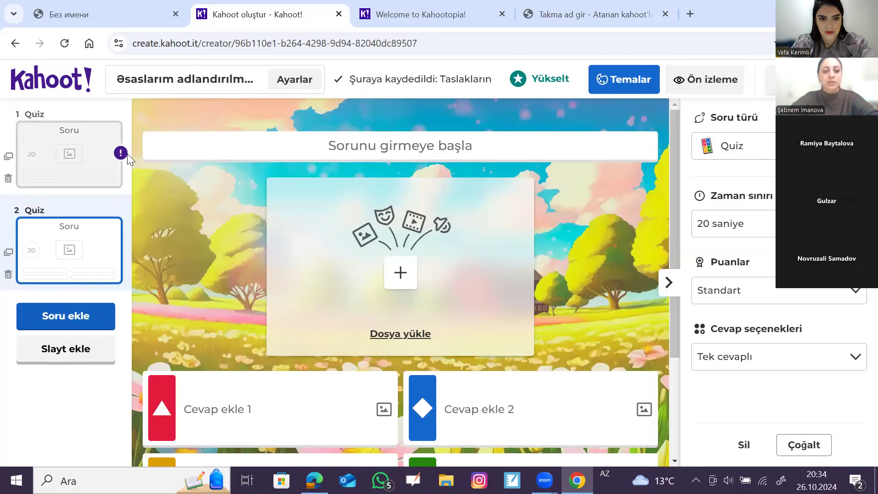
Open the first question and enter "LiOH" as its question text.
click(74, 154)
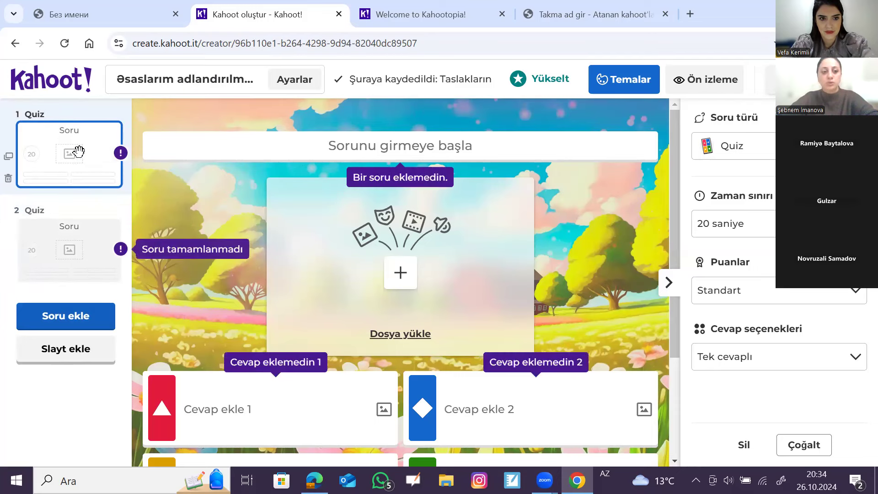
click(330, 149)
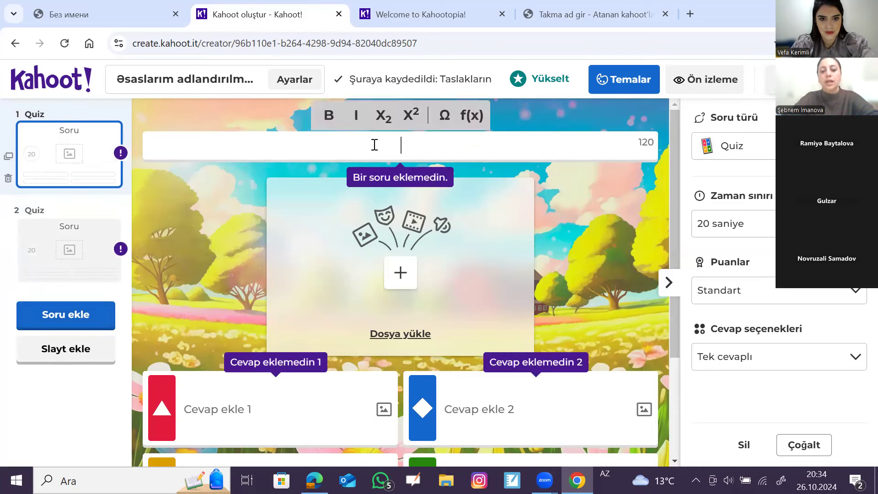
text(Li)
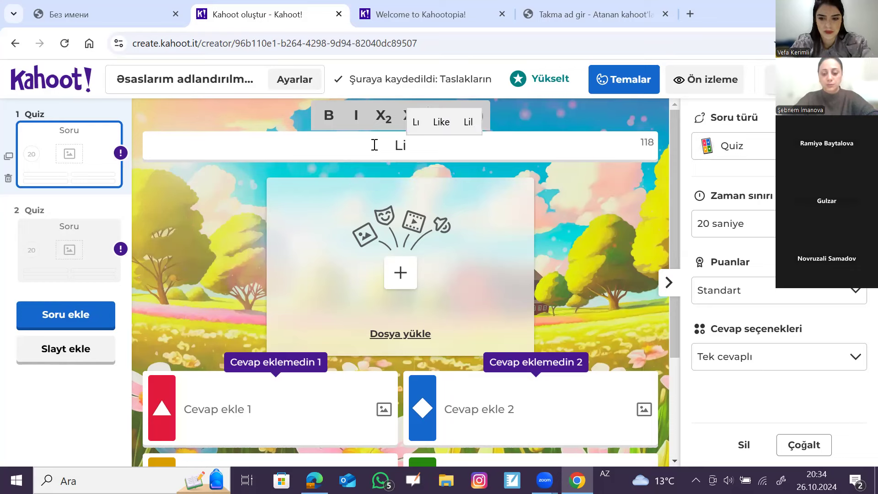
text(()
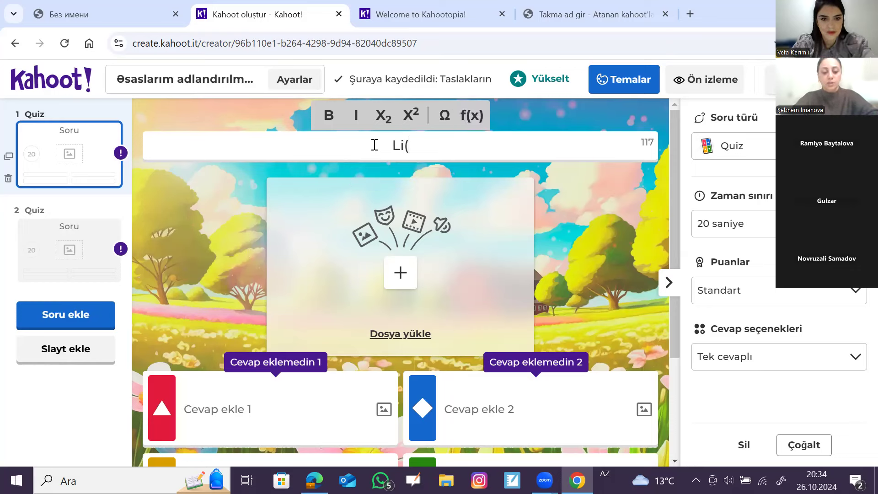
text(Oh)
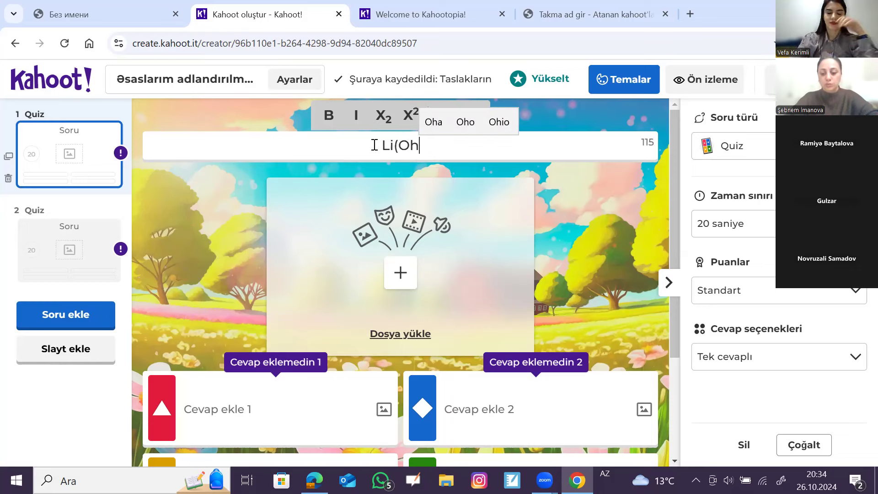
key(BackSpace)
text(H)
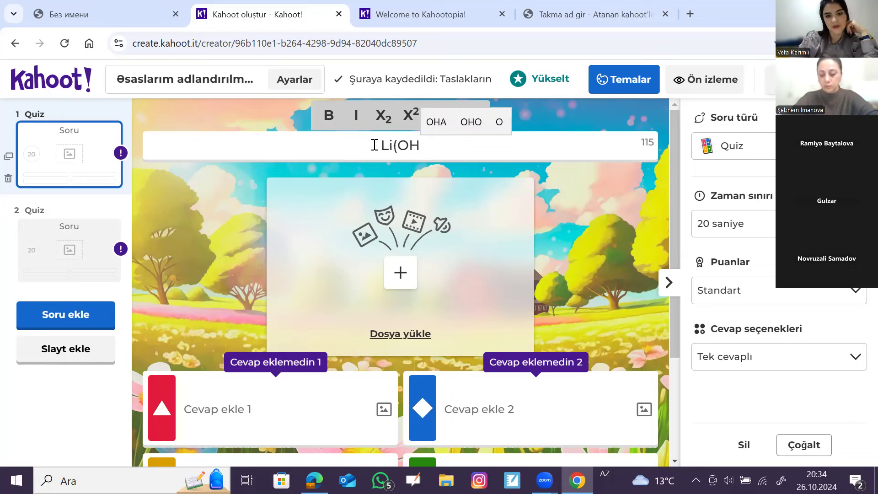
text())
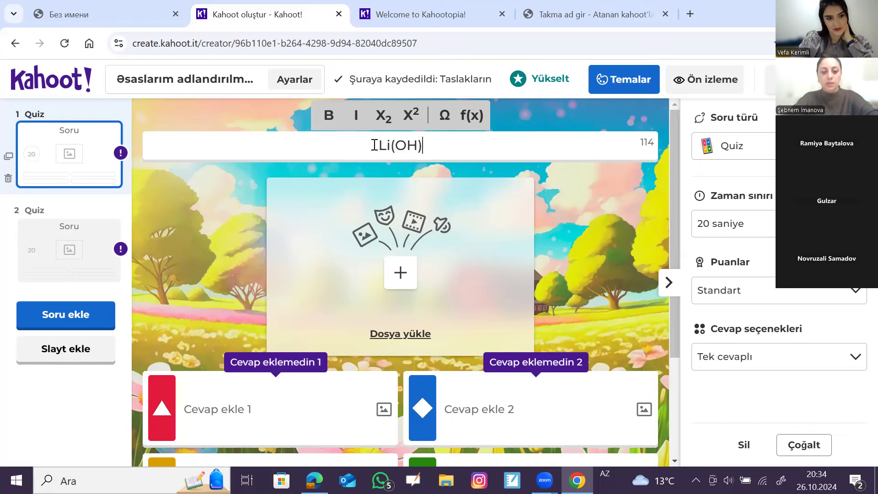
key(BackSpace)
key(BackSpace)
key(BackSpace)
key(BackSpace)
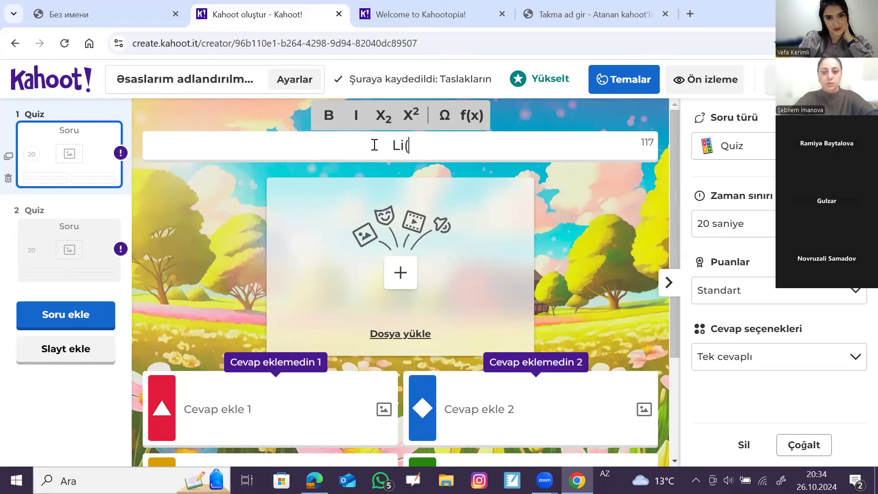
text(OH)
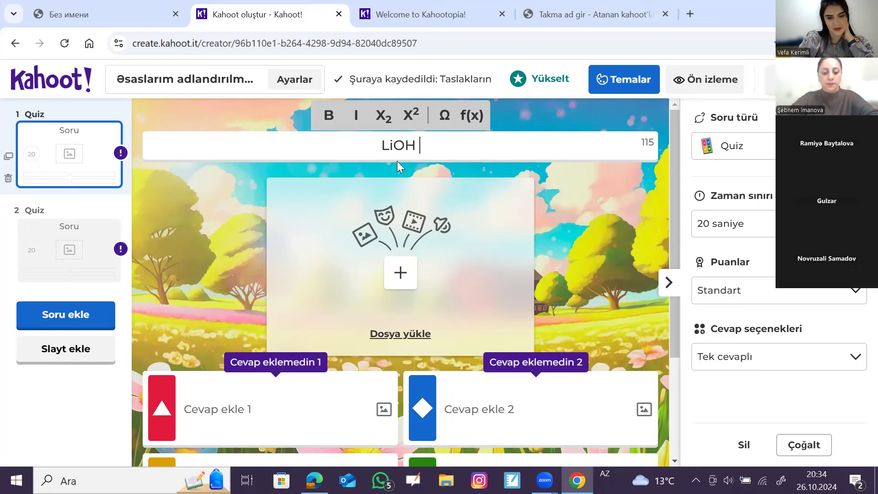
Extend the first question's text to "LiOH suda".
text( SUA)
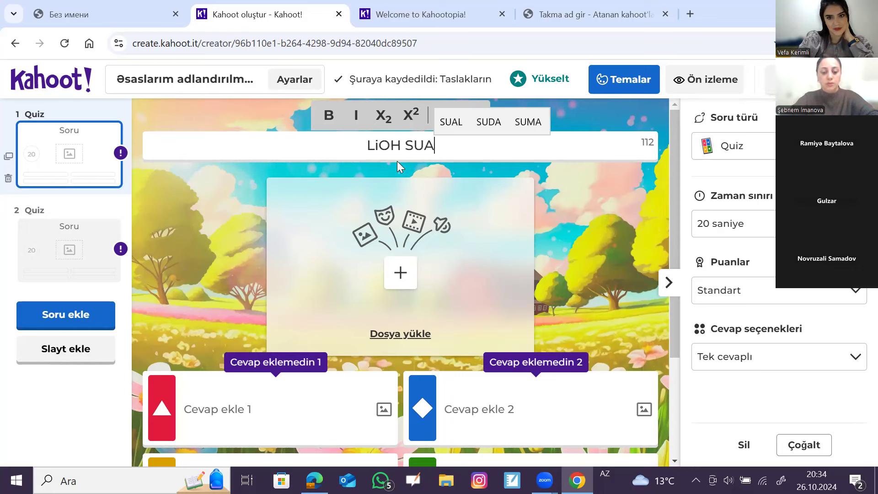
key(BackSpace)
key(BackSpace)
key(BackSpace)
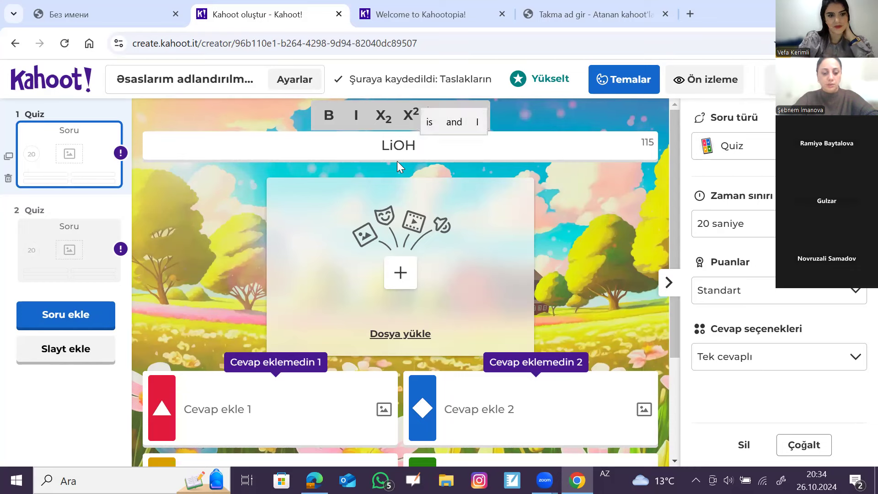
text(sud)
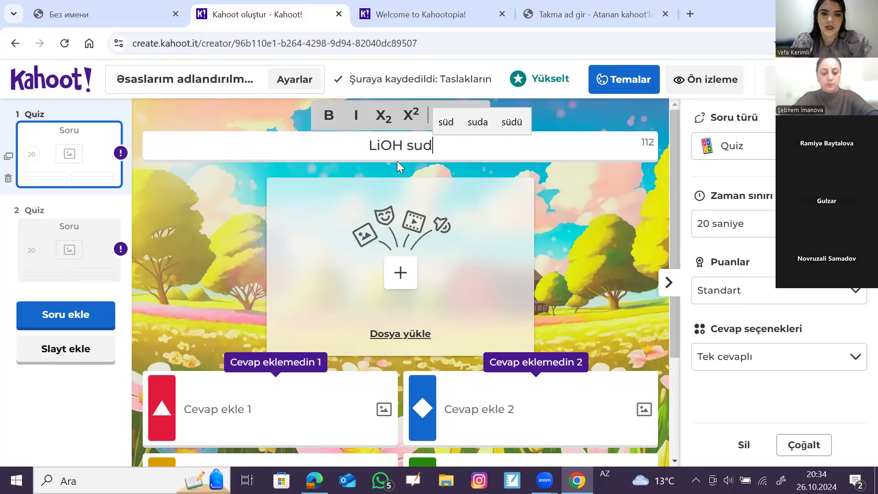
text(a h)
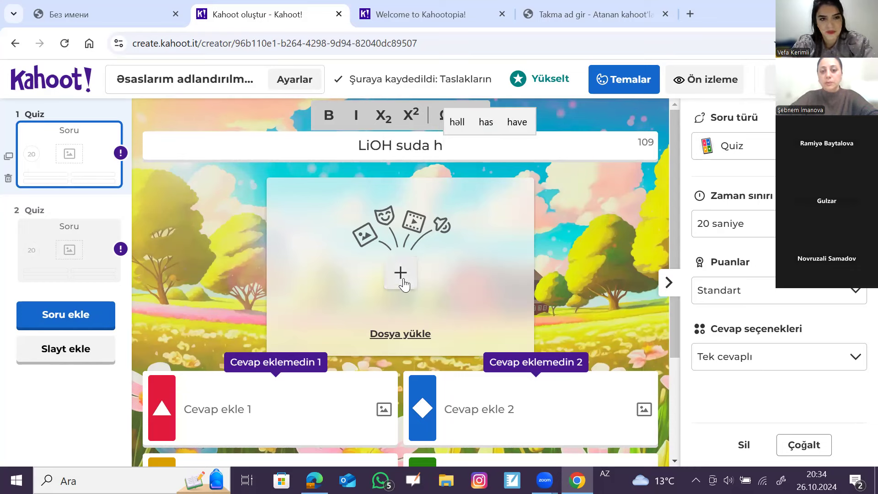
key(BackSpace)
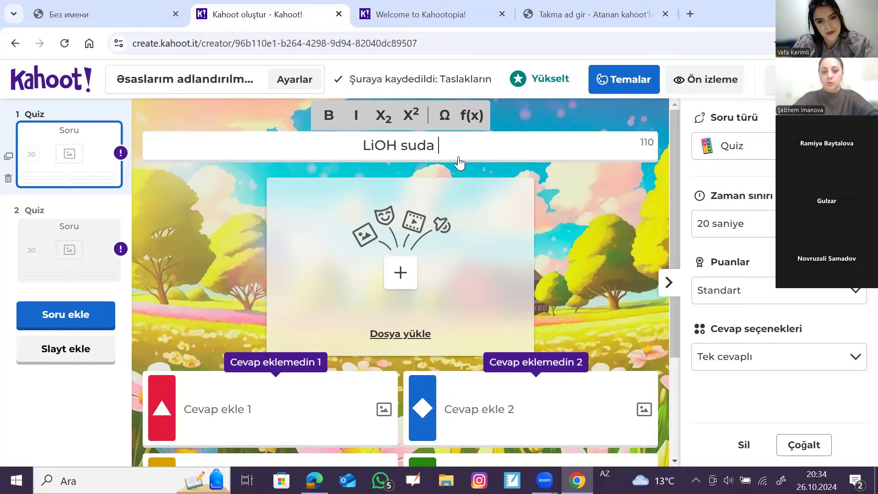
Clear the entire text of the first question.
key(BackSpace)
key(BackSpace)
key(BackSpace)
key(BackSpace)
key(BackSpace)
key(BackSpace)
key(BackSpace)
key(BackSpace)
key(BackSpace)
key(BackSpace)
Upload the screenshot "Ekran görüntüsü_26-10-2024_203315_" from İndirilenler as the first question's image, and remove it again.
click(399, 281)
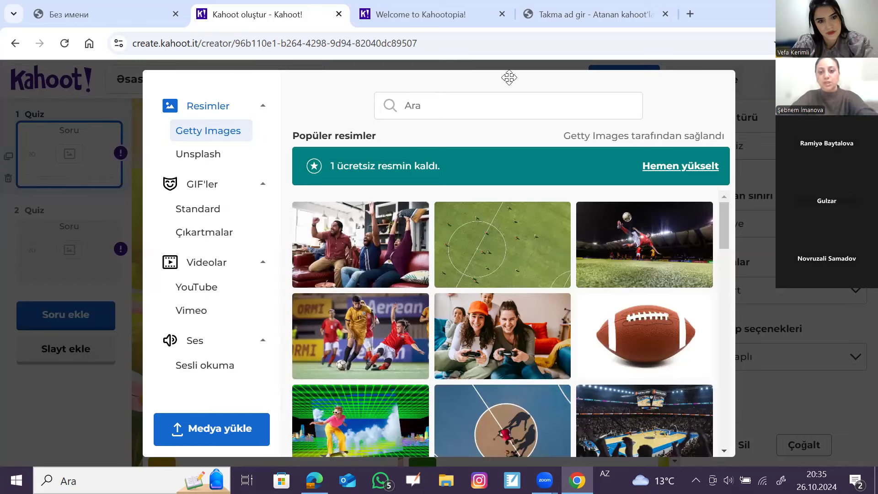
click(205, 429)
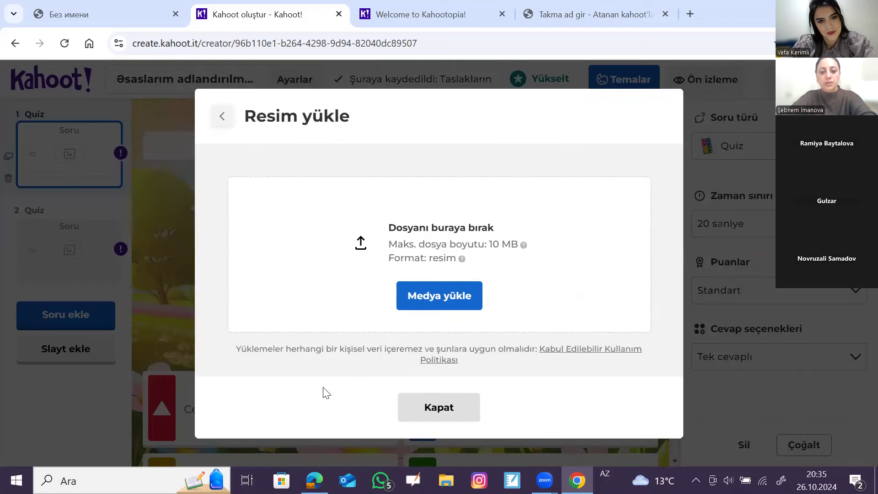
click(432, 295)
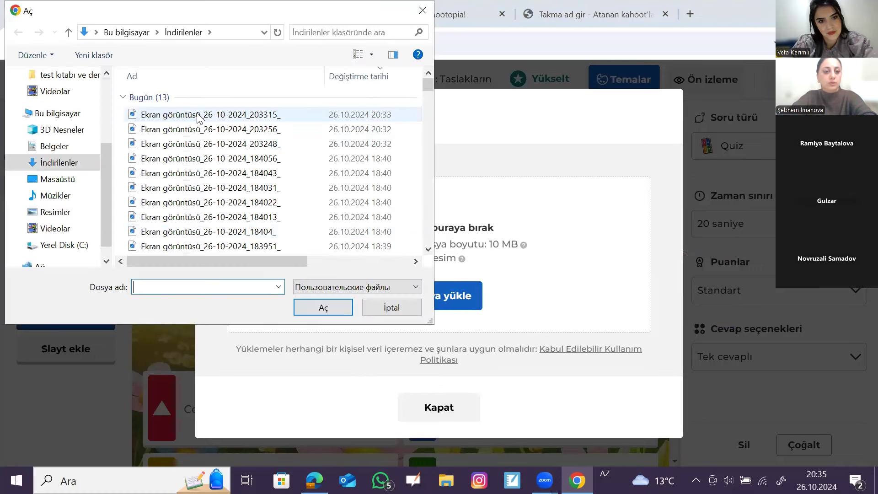
click(205, 115)
click(332, 310)
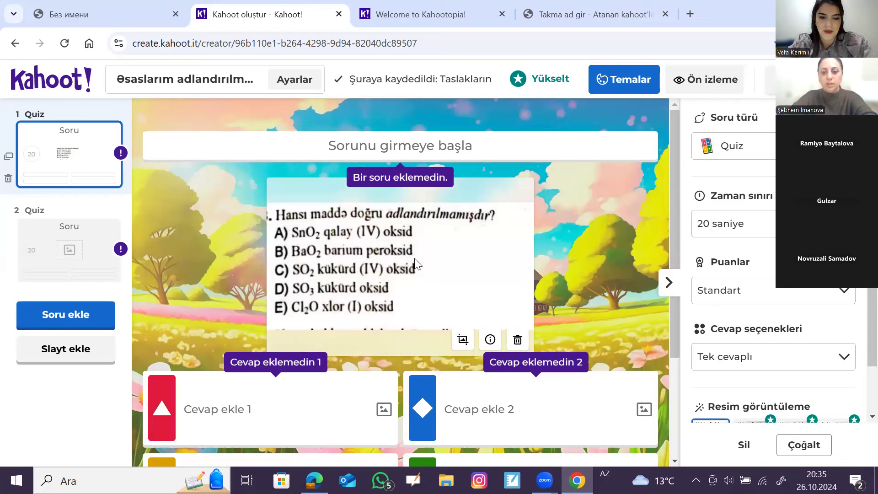
click(518, 341)
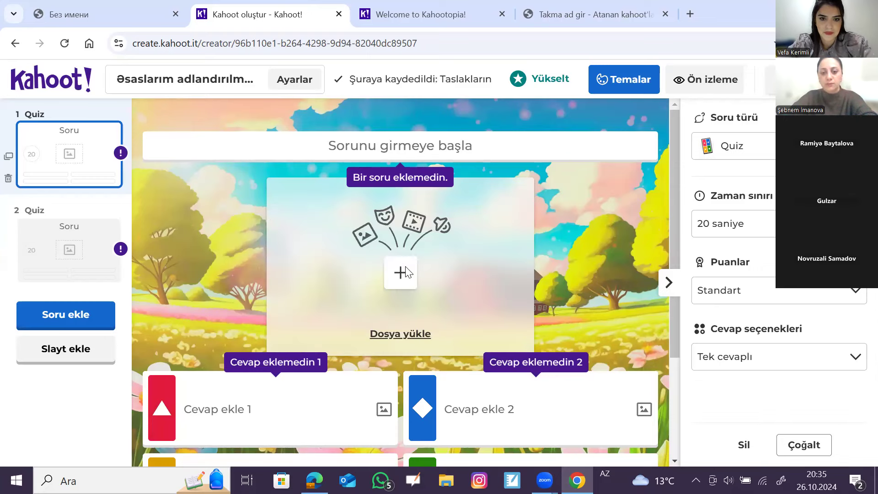
Upload the screenshot "Ekran görüntüsü_26-10-2024_184013_" from İndirilenler as the first question's image.
click(401, 273)
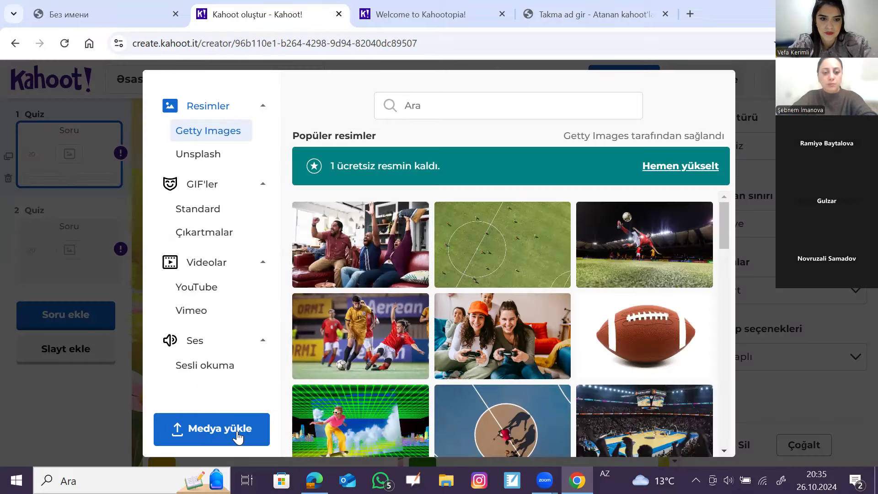
click(237, 434)
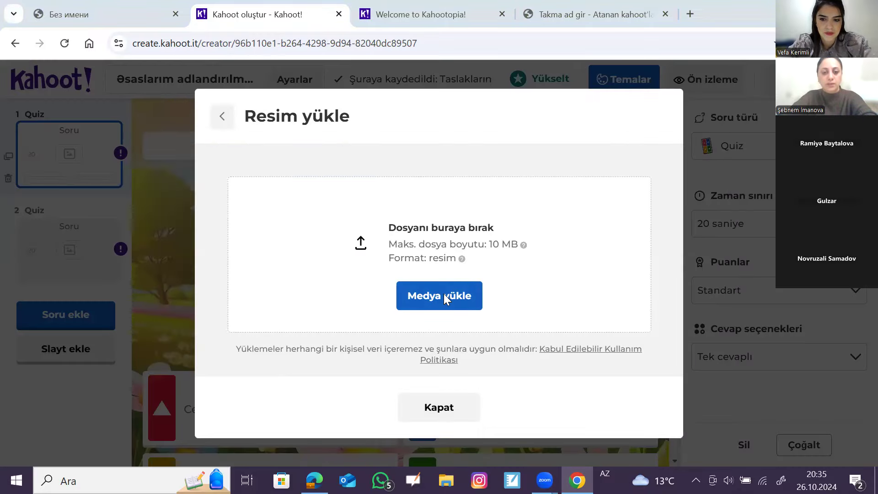
click(444, 295)
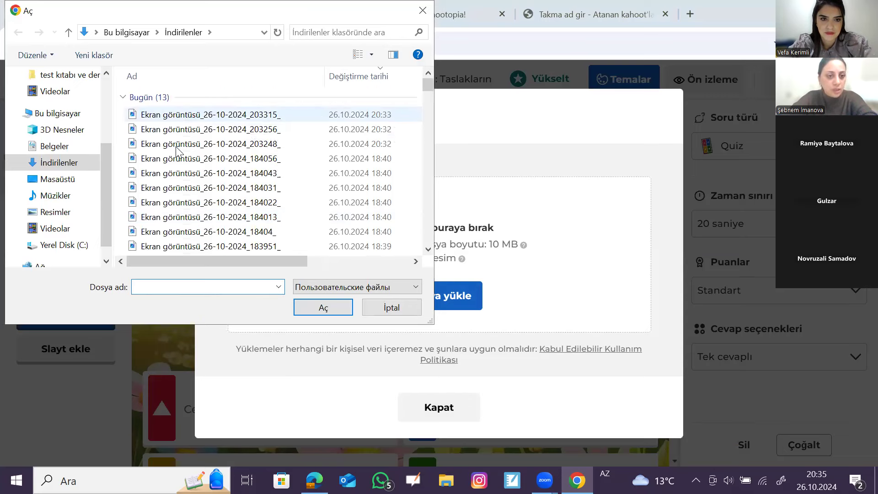
scroll(177, 155, down, 5)
scroll(177, 154, up, 5)
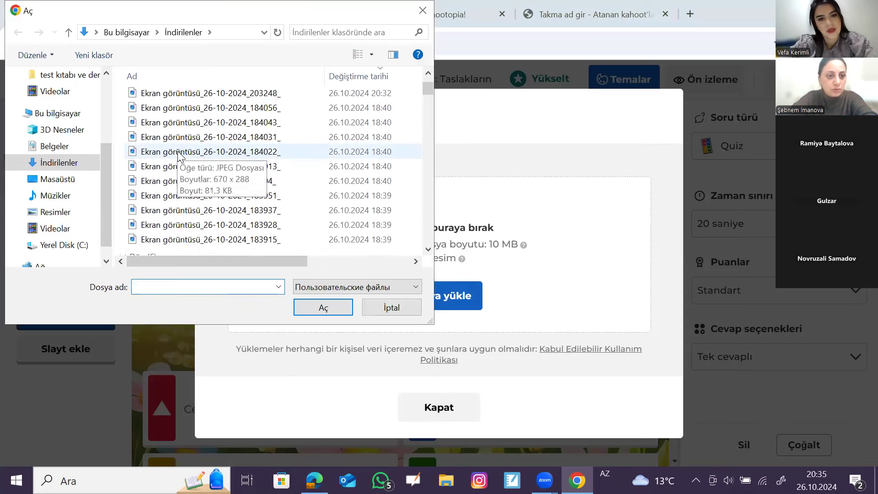
scroll(180, 158, down, 5)
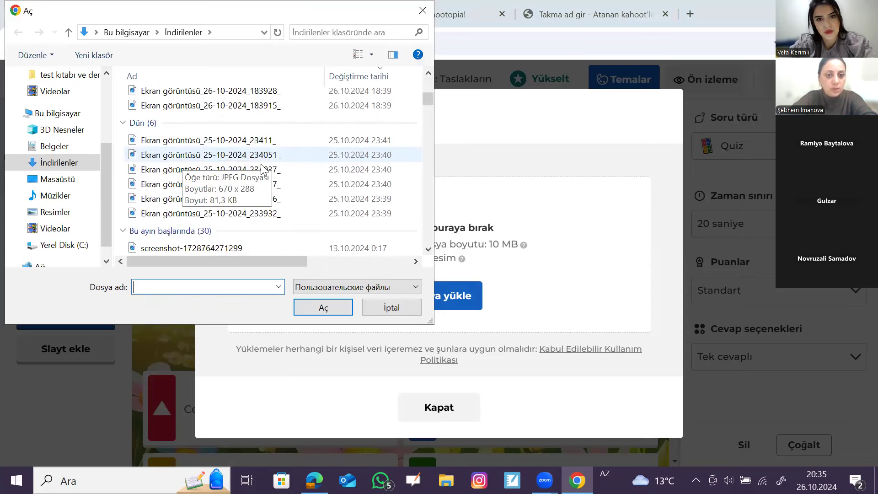
scroll(320, 210, up, 5)
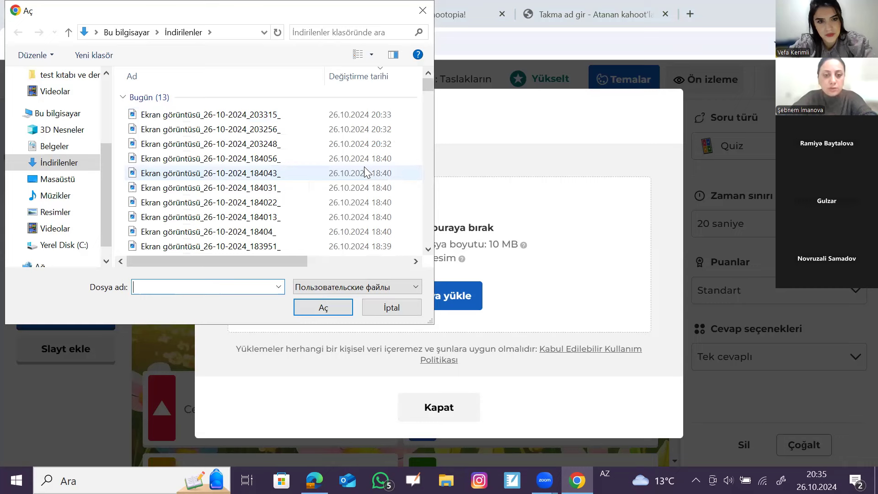
scroll(365, 172, down, 3)
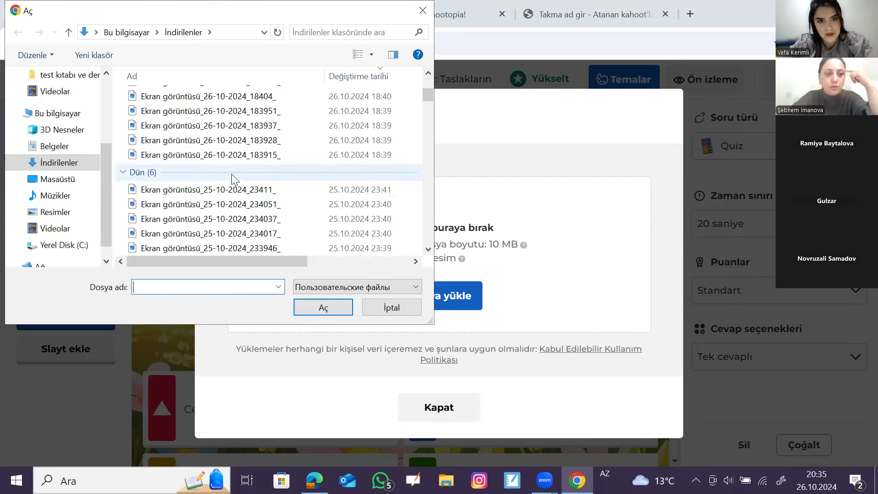
scroll(222, 159, up, 1)
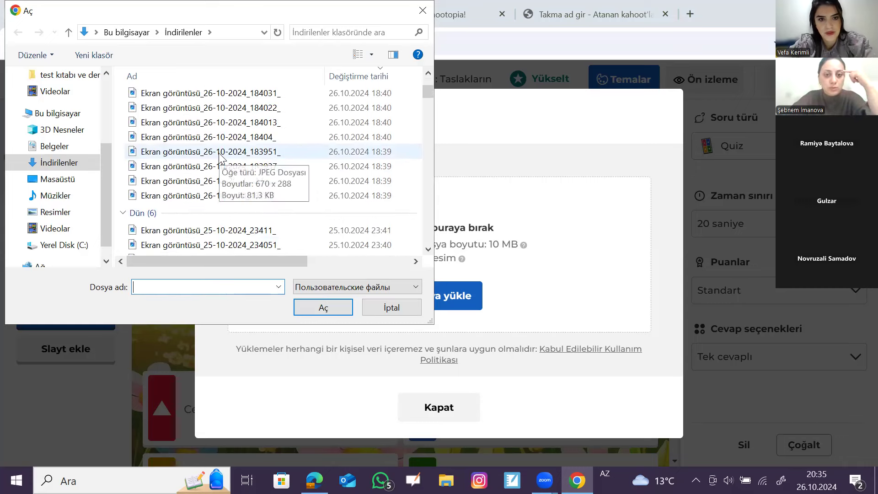
scroll(222, 160, up, 2)
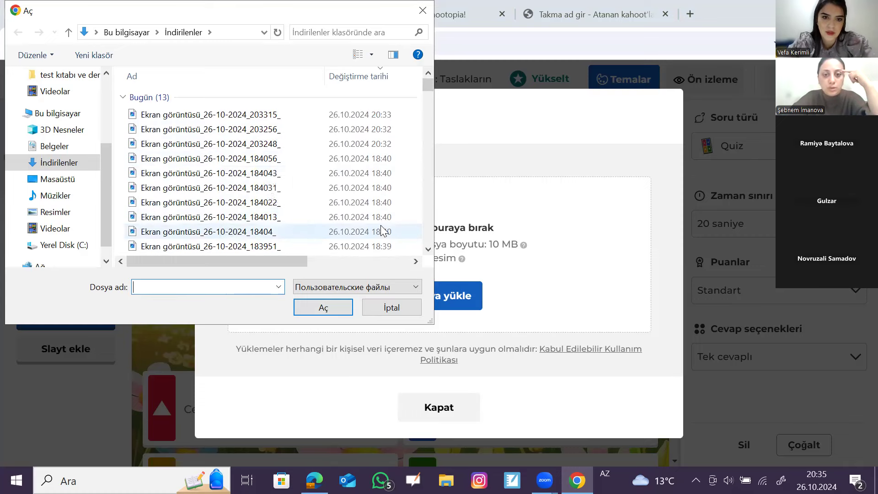
click(319, 216)
click(336, 315)
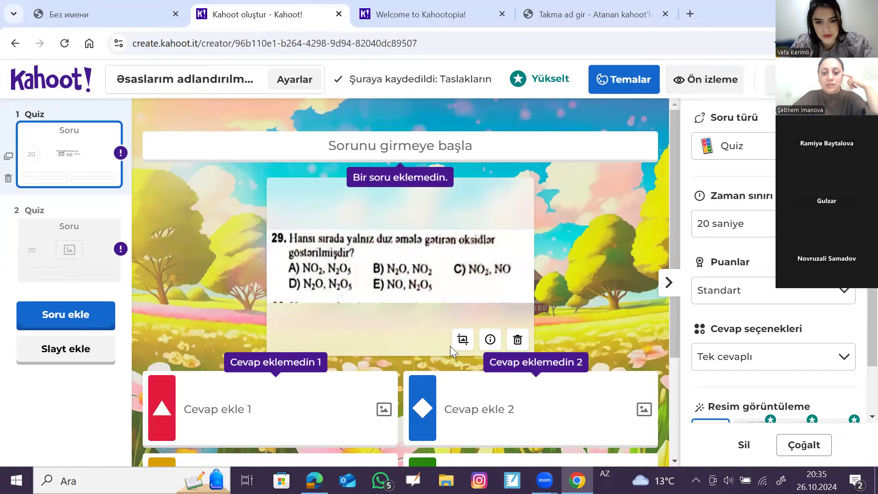
Crop the first question's image in the Yatay format, save the crop, and delete the cropped image.
click(462, 339)
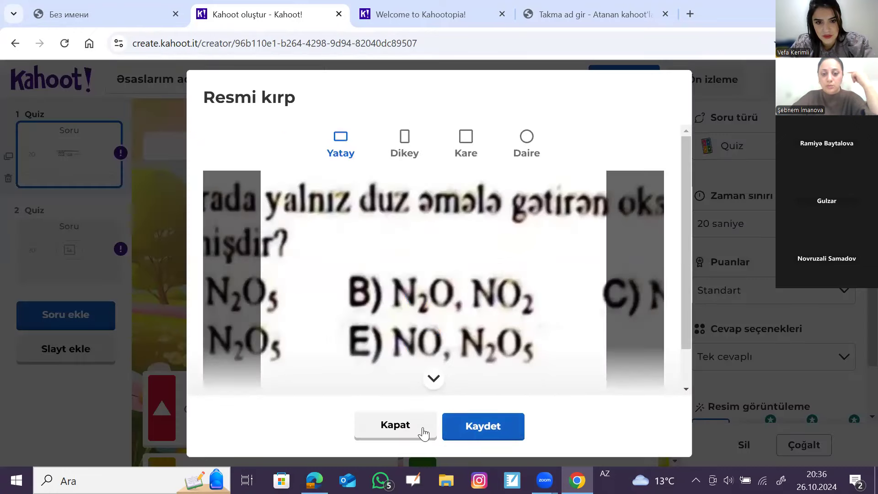
click(466, 151)
click(404, 146)
click(340, 140)
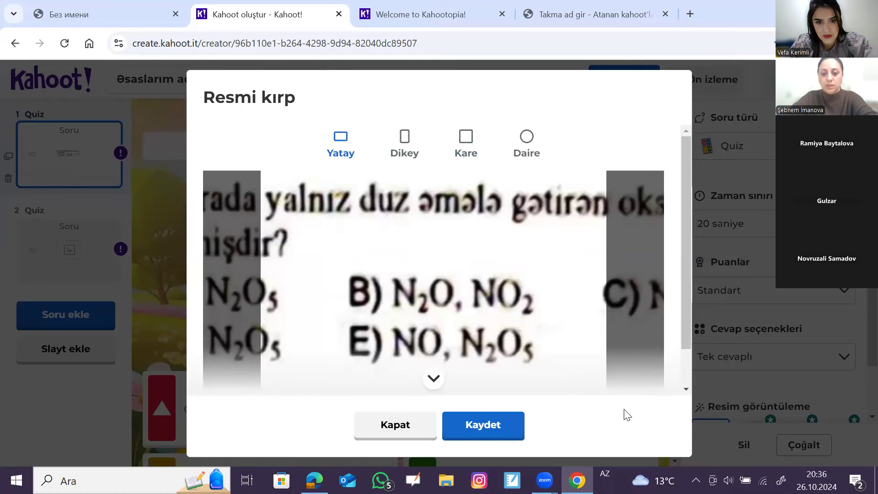
click(483, 421)
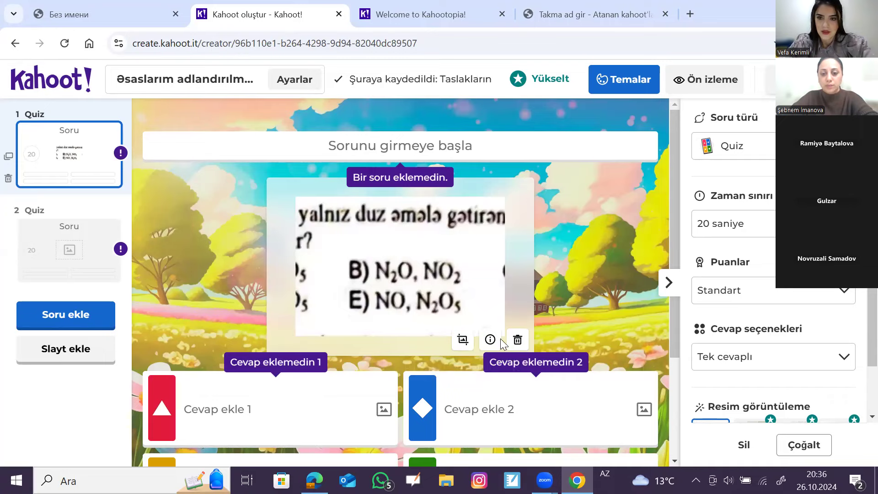
click(518, 339)
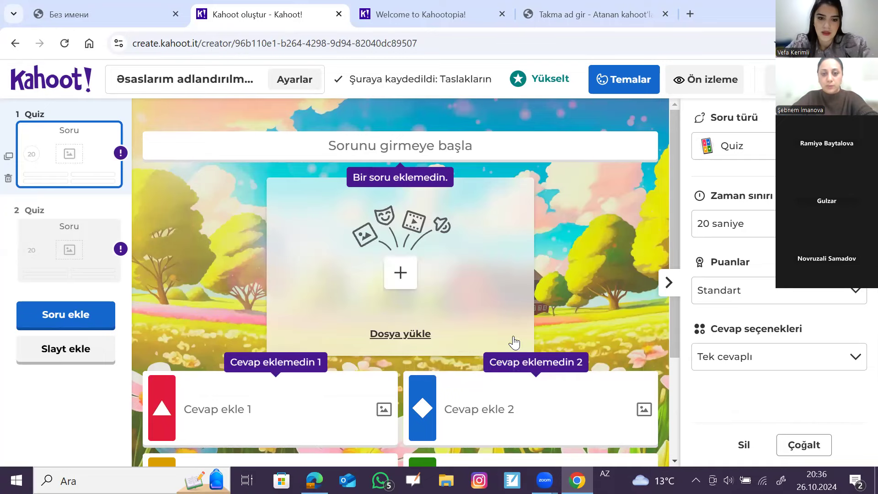
Upload the screenshot "Ekran görüntüsü_26-10-2024_184013_" from İndirilenler again as the first question's image.
click(396, 275)
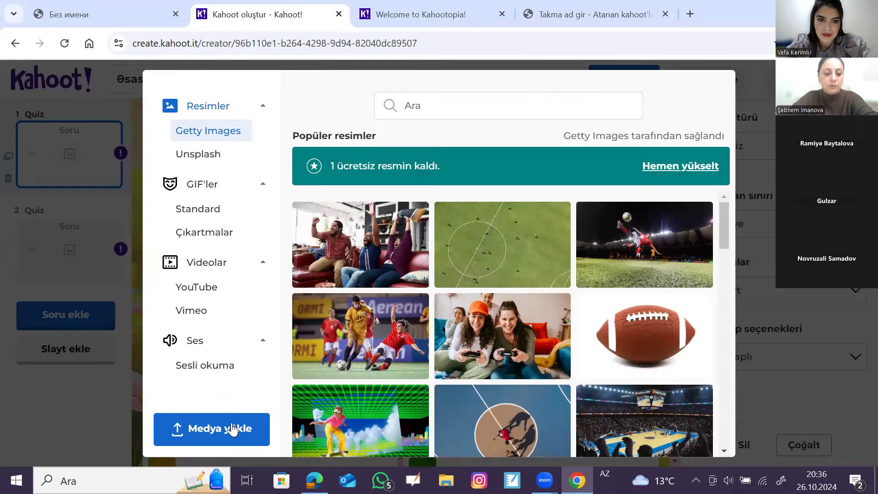
click(235, 427)
click(471, 292)
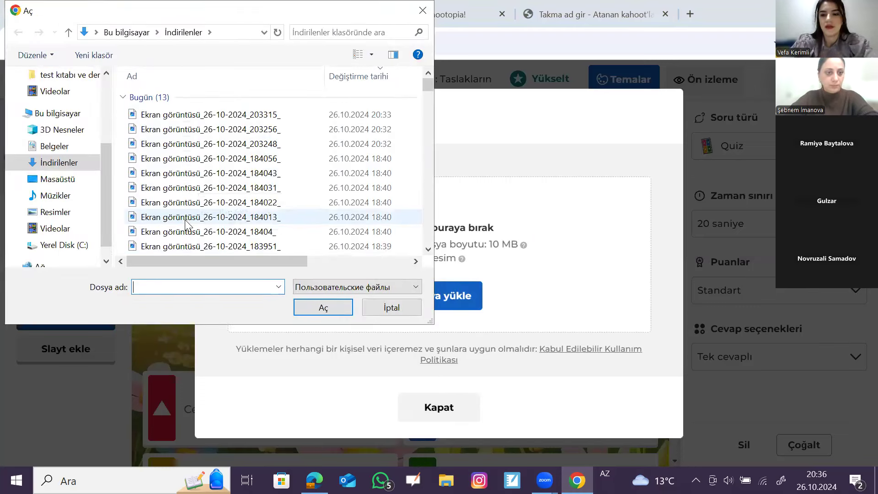
key(Escape)
key(Escape)
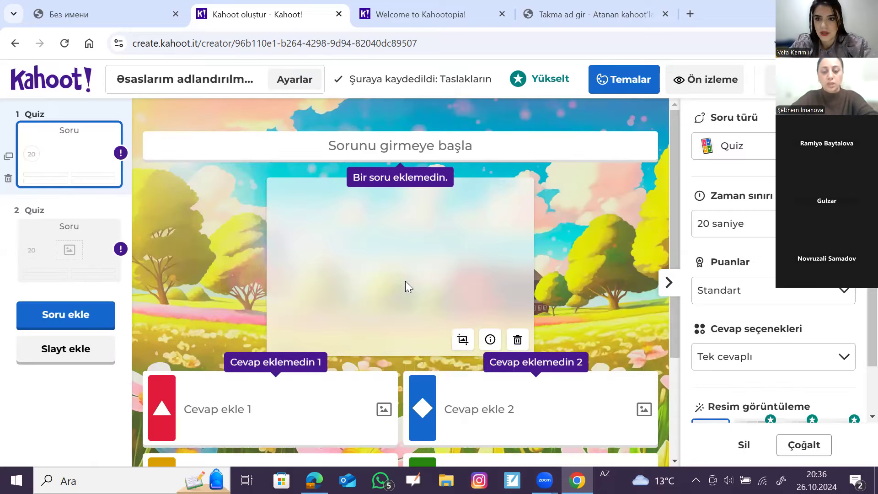
Enter A, B, C and D as the first question's four answers and mark A as the correct one.
scroll(363, 321, down, 3)
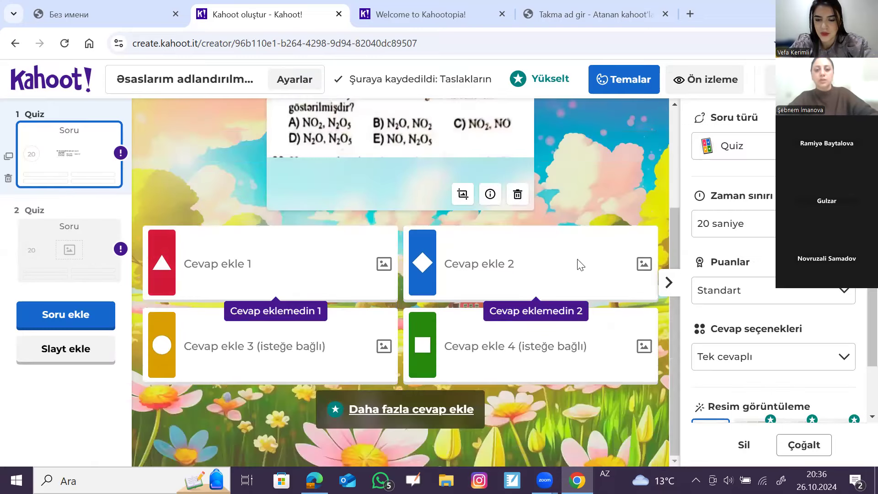
click(292, 269)
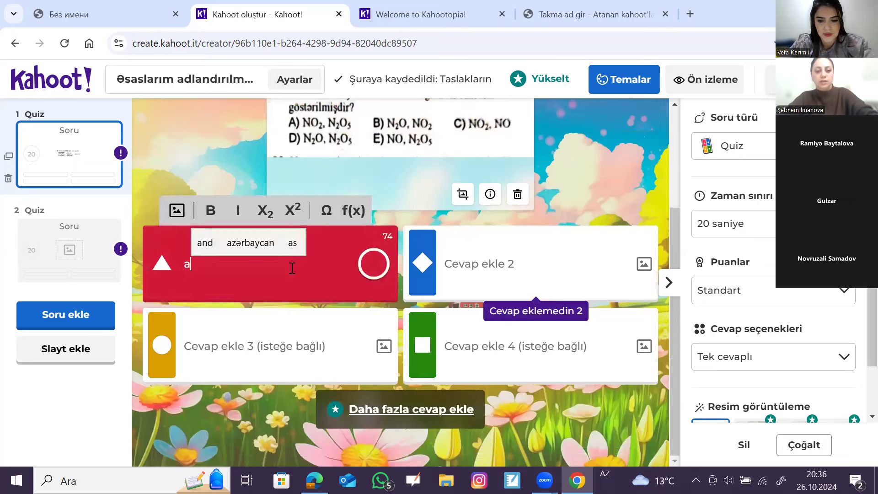
text(A)
click(559, 266)
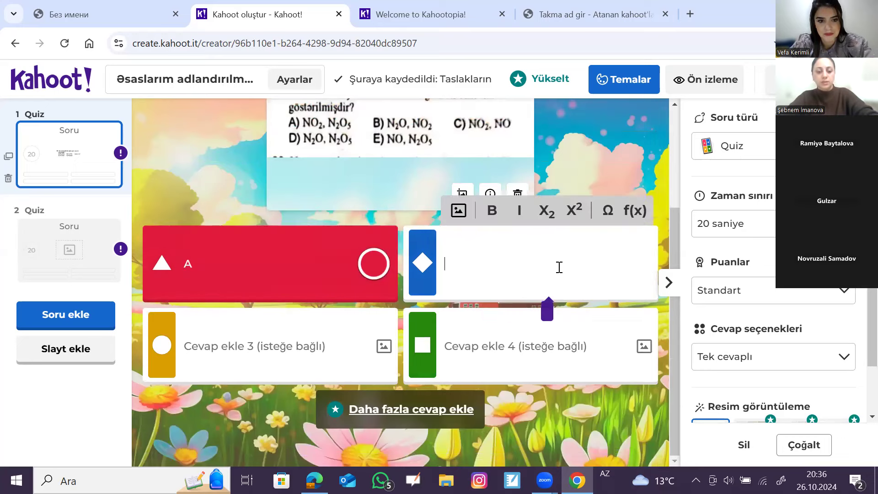
text(B)
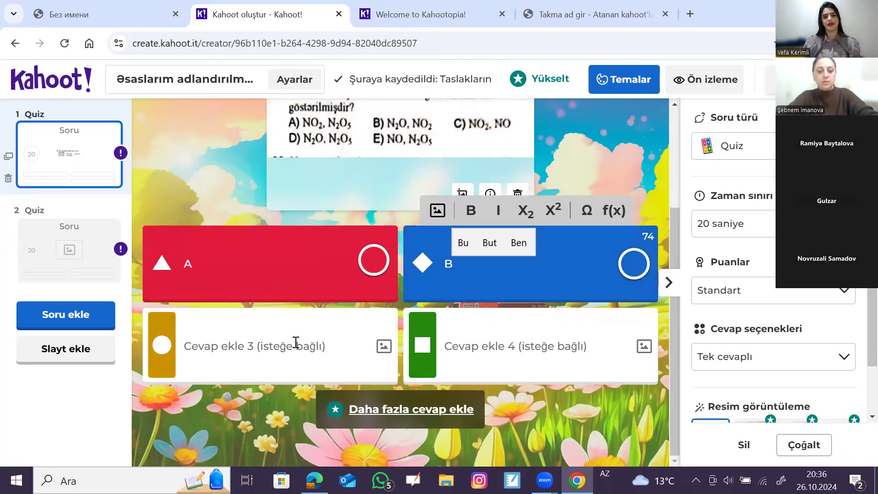
click(295, 342)
text(C)
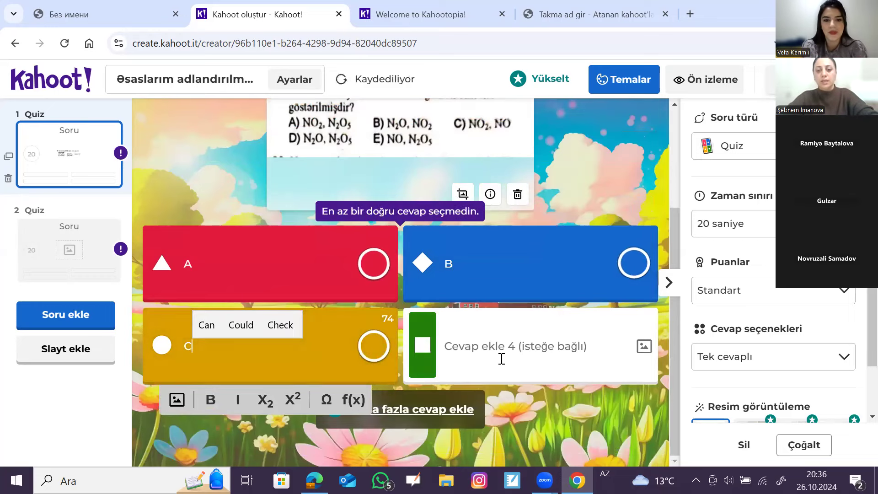
click(501, 359)
text(D)
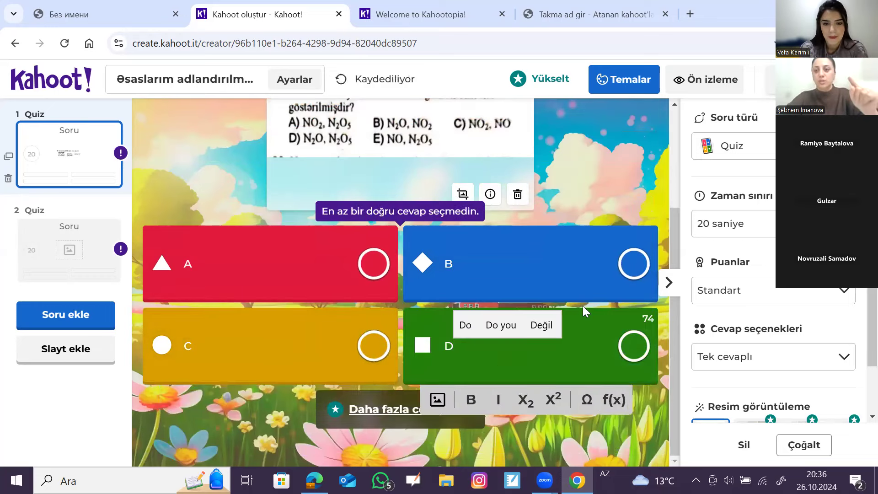
click(379, 274)
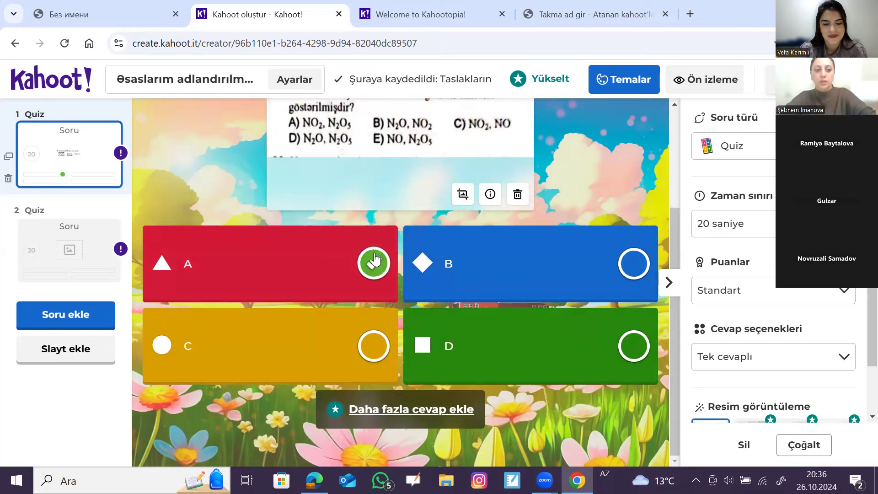
Enter "DOGRU SEC" as the first question's text.
scroll(410, 195, up, 3)
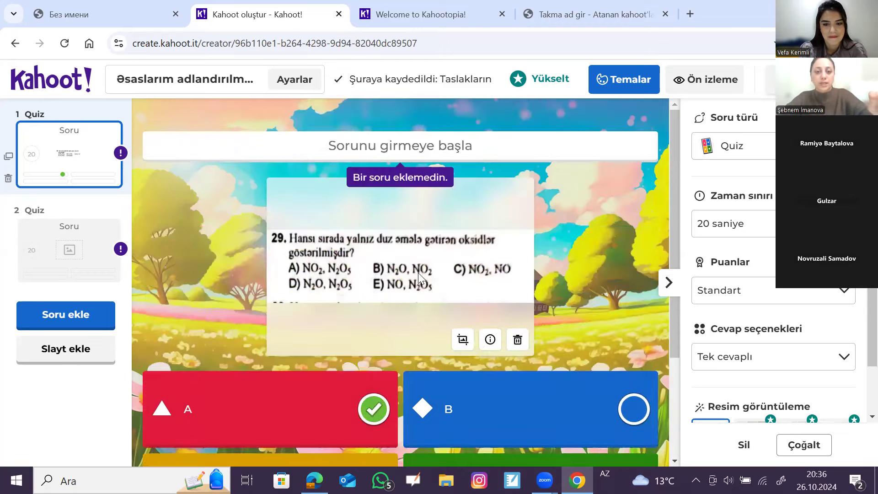
click(397, 149)
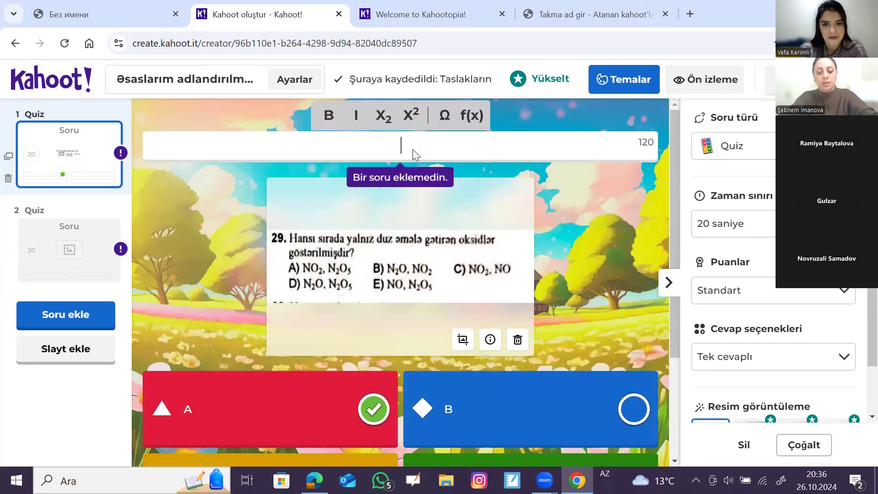
text(SE)
key(BackSpace)
key(BackSpace)
text(DOGRU SEC)
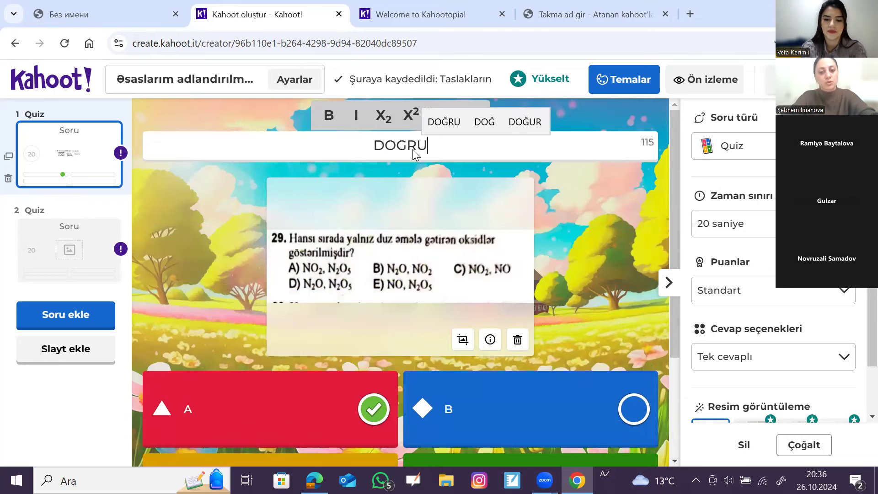
Leave the second question empty and save the kahoot as a draft in the library.
click(63, 256)
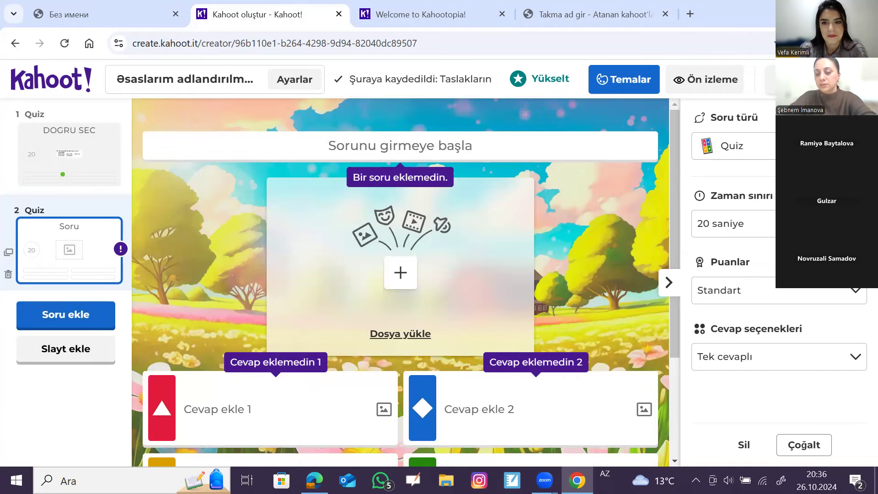
click(778, 79)
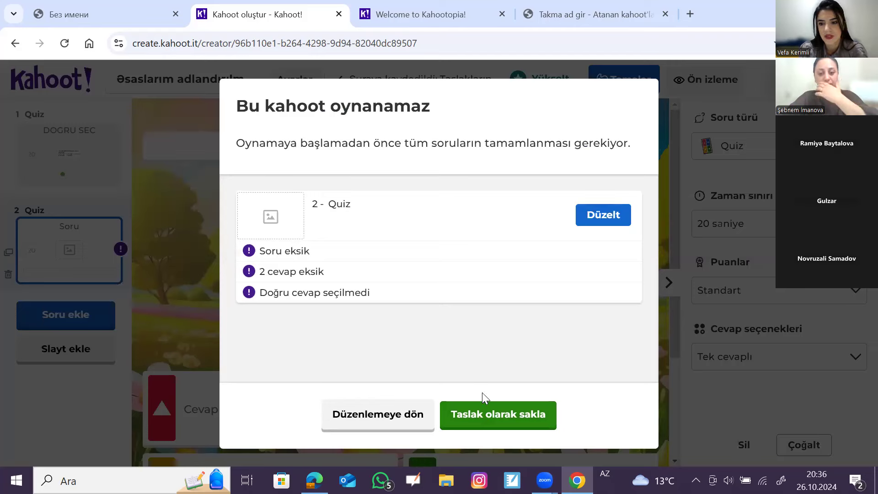
click(476, 417)
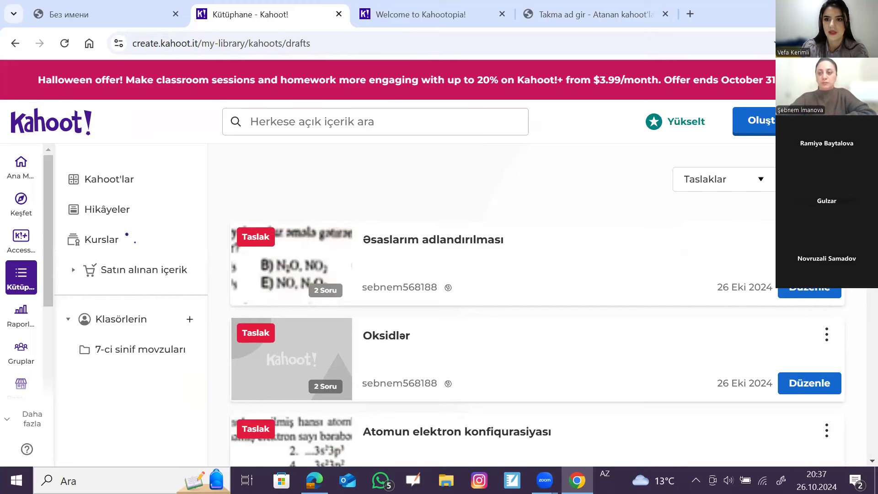
scroll(740, 79, down, 1)
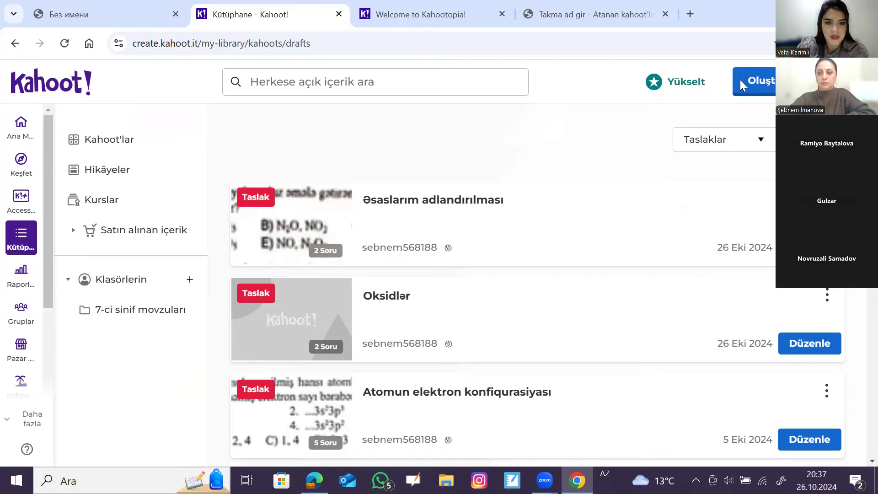